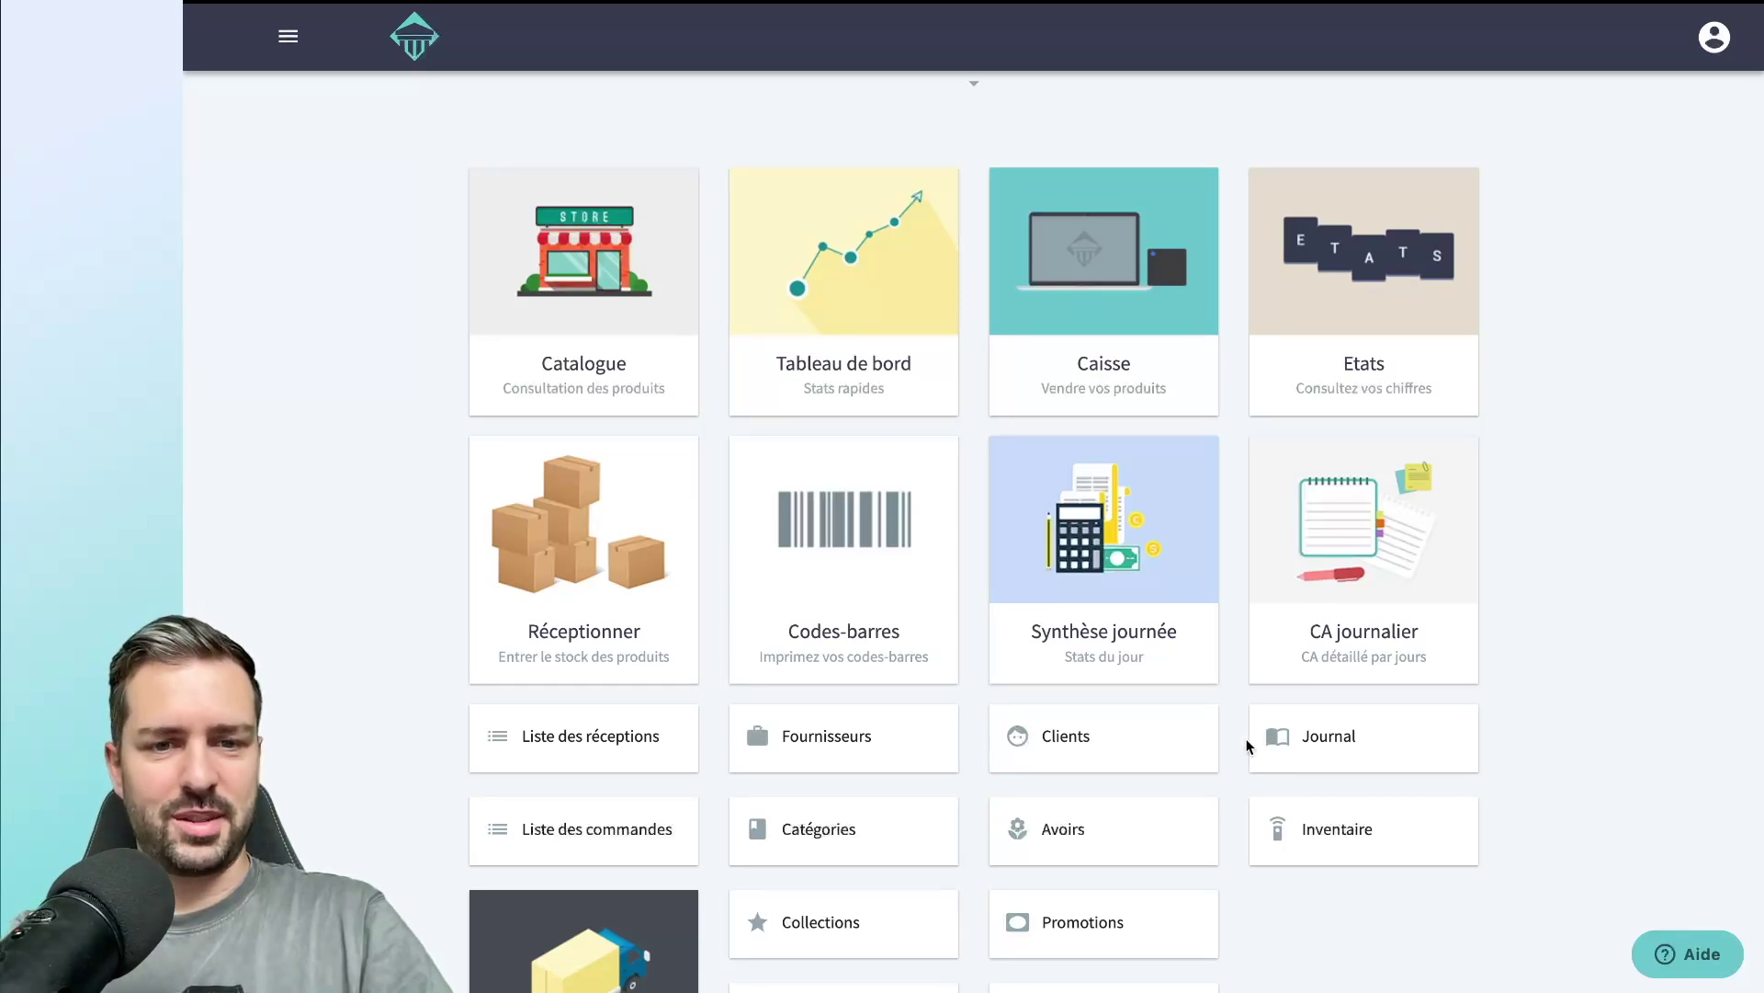
Start a new product from the catalogue and set its designation to "Bougeoir Kate blanc".
{"action": "left_click", "coordinate": [572, 386]}
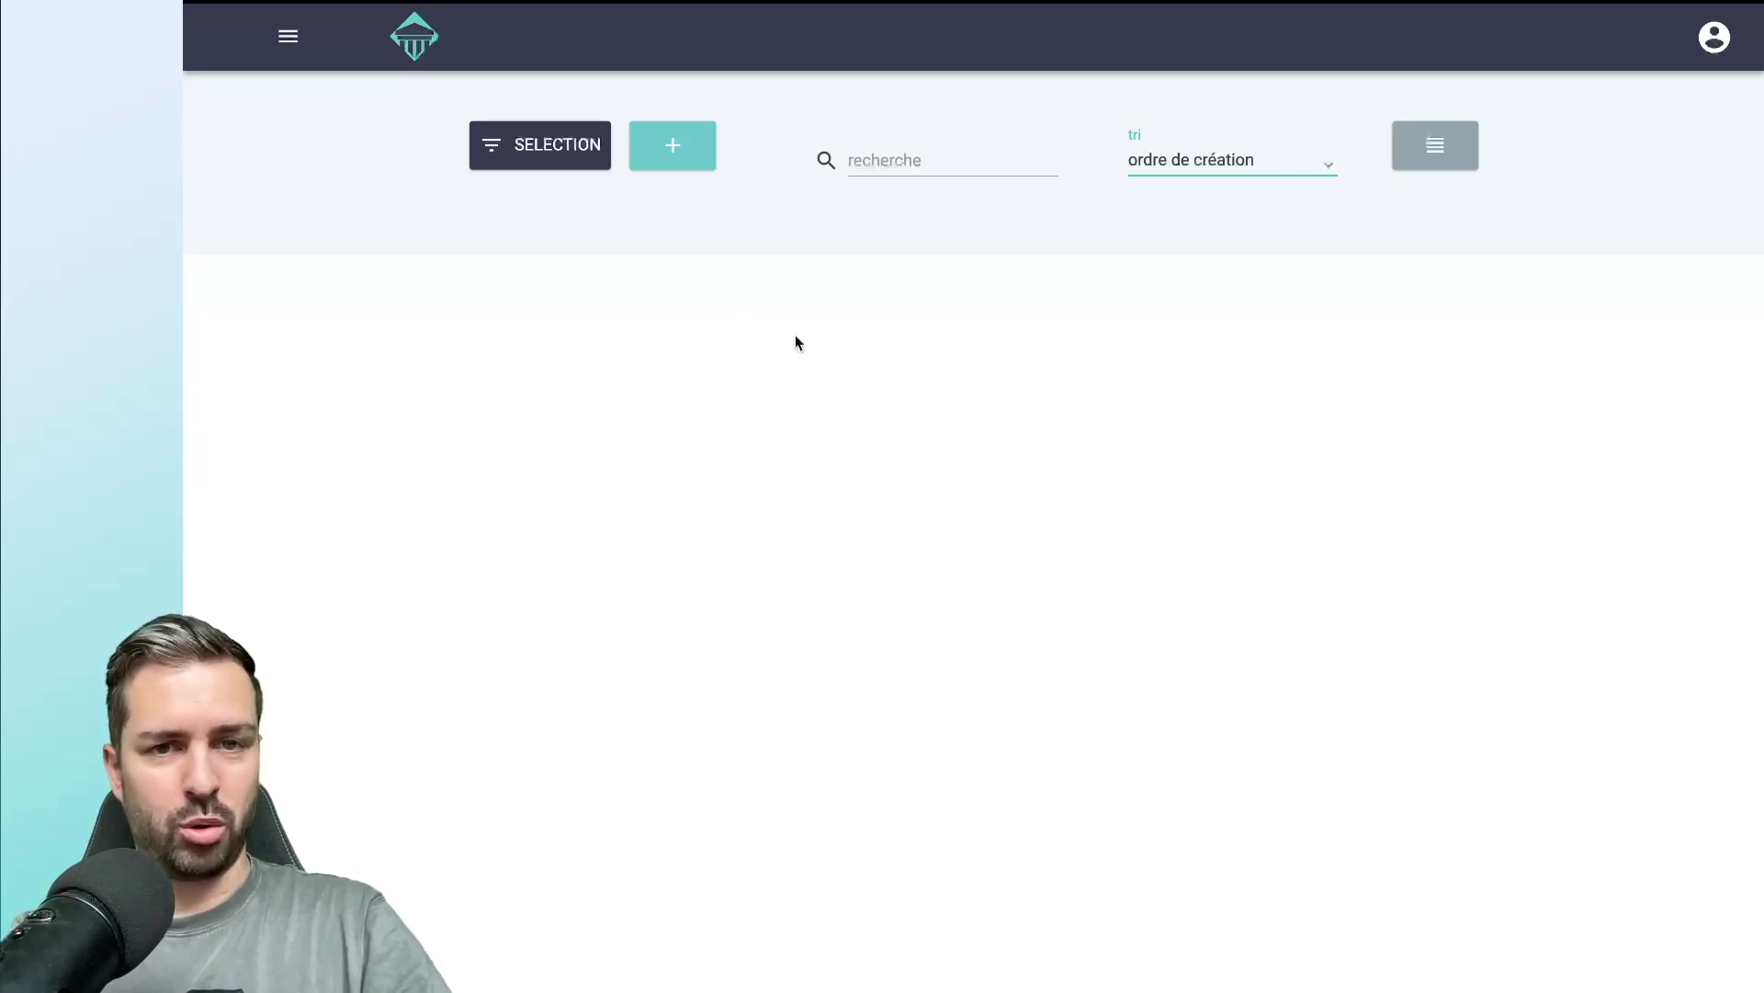
{"action": "left_click", "coordinate": [683, 158]}
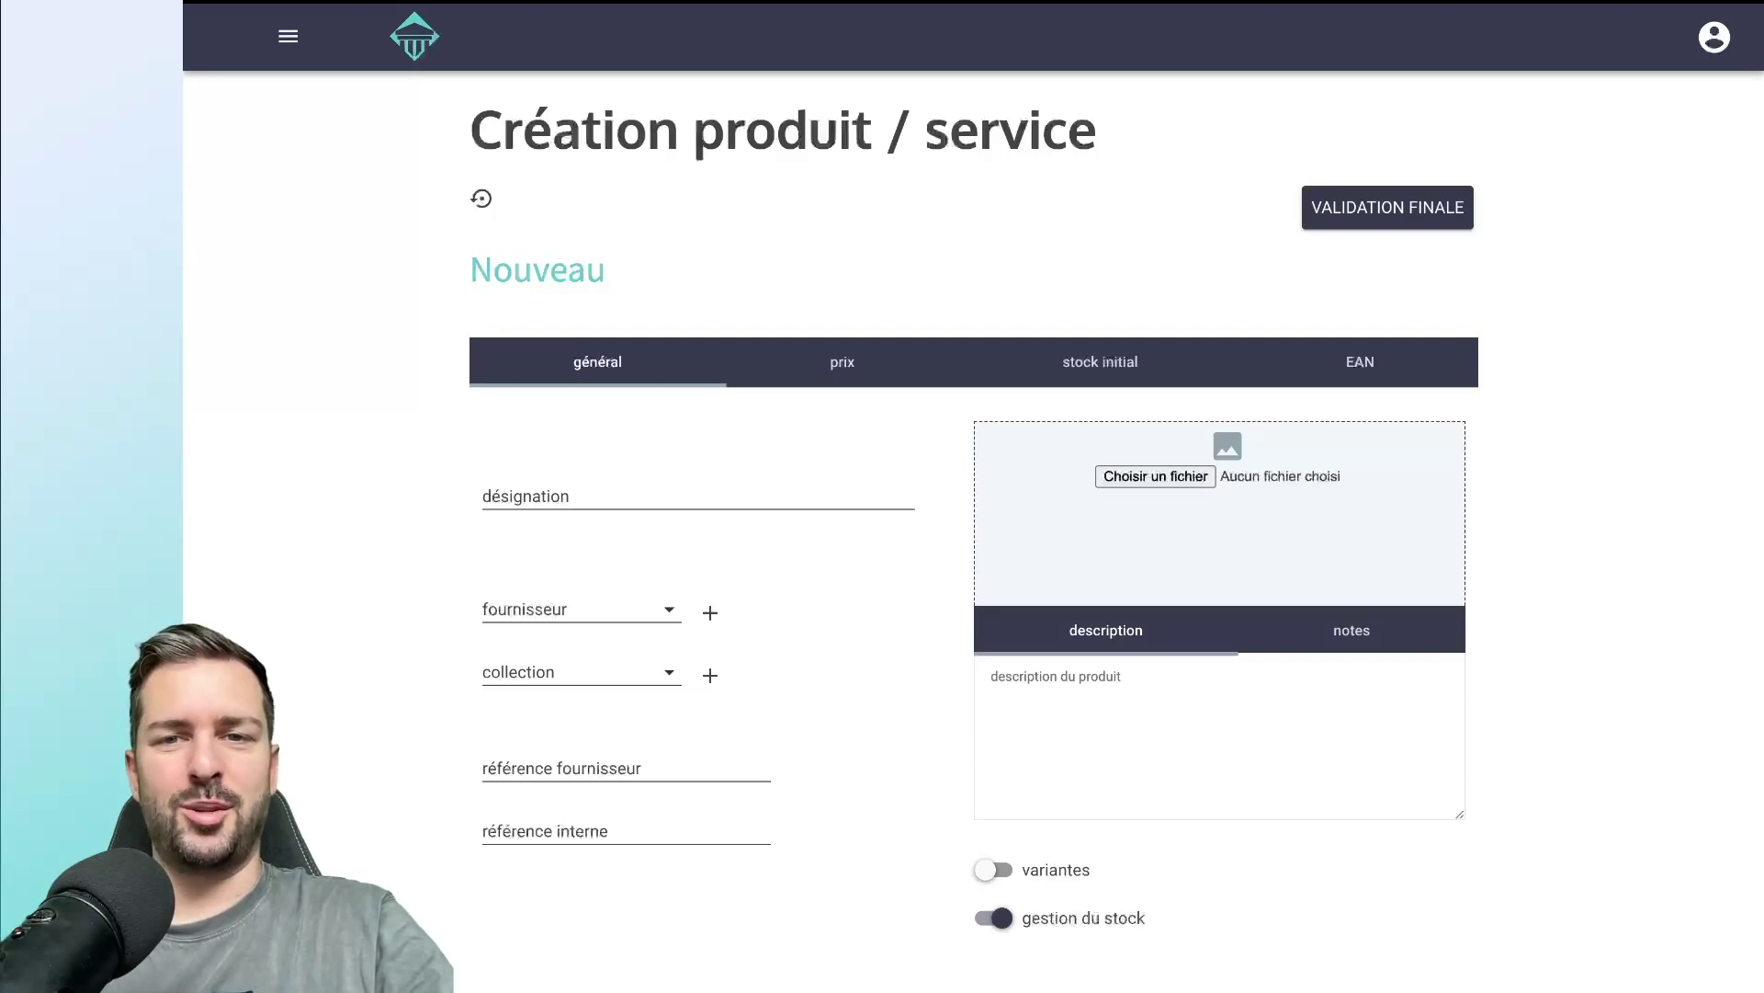
{"action": "left_click", "coordinate": [610, 497]}
{"action": "type", "text": "Bou"}
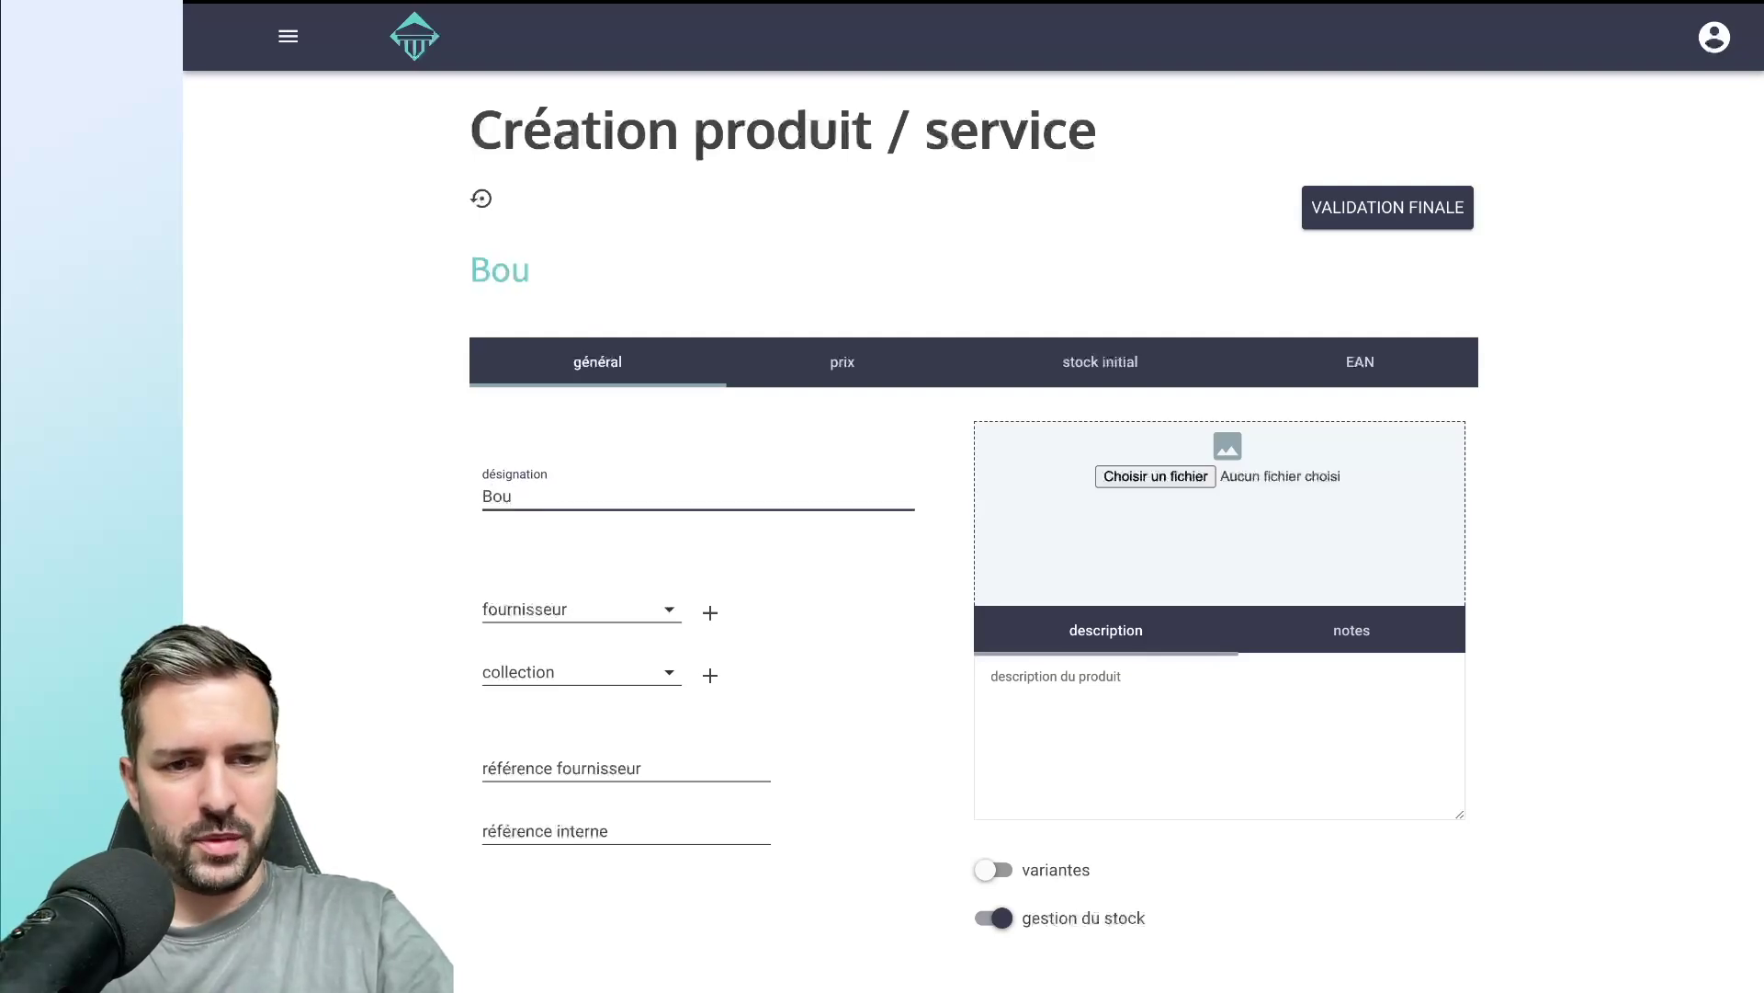
{"action": "type", "text": "geoir "}
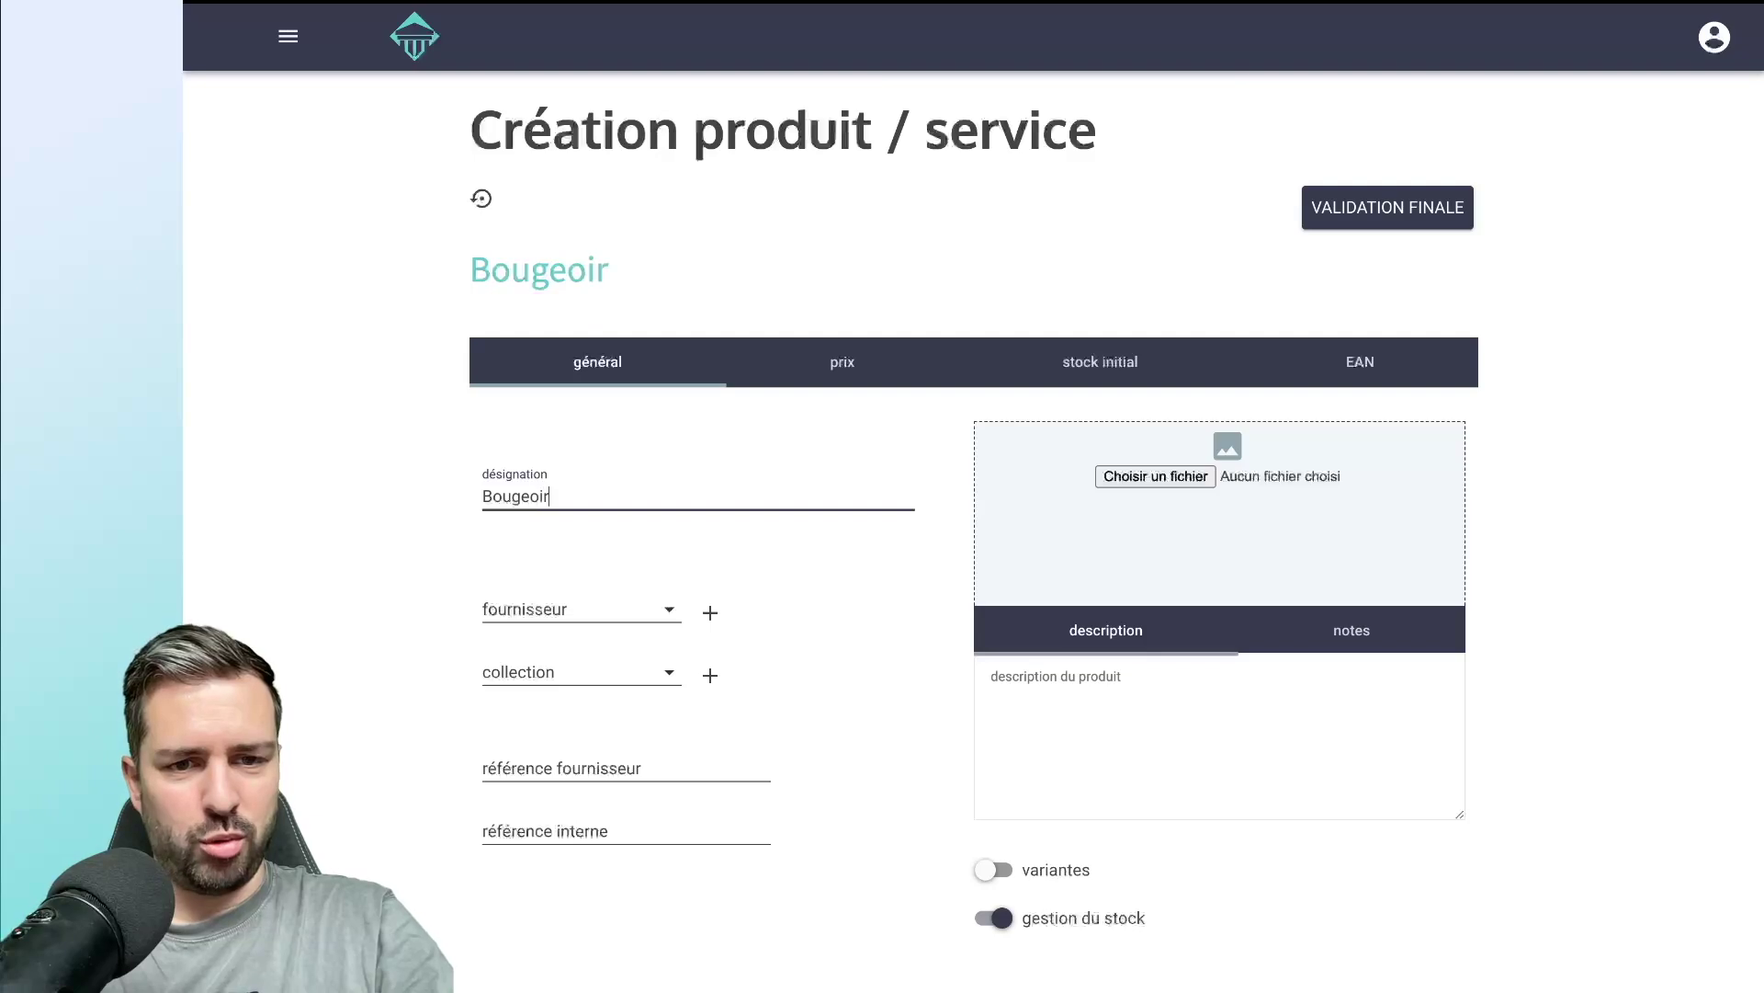
{"action": "type", "text": "Kate"}
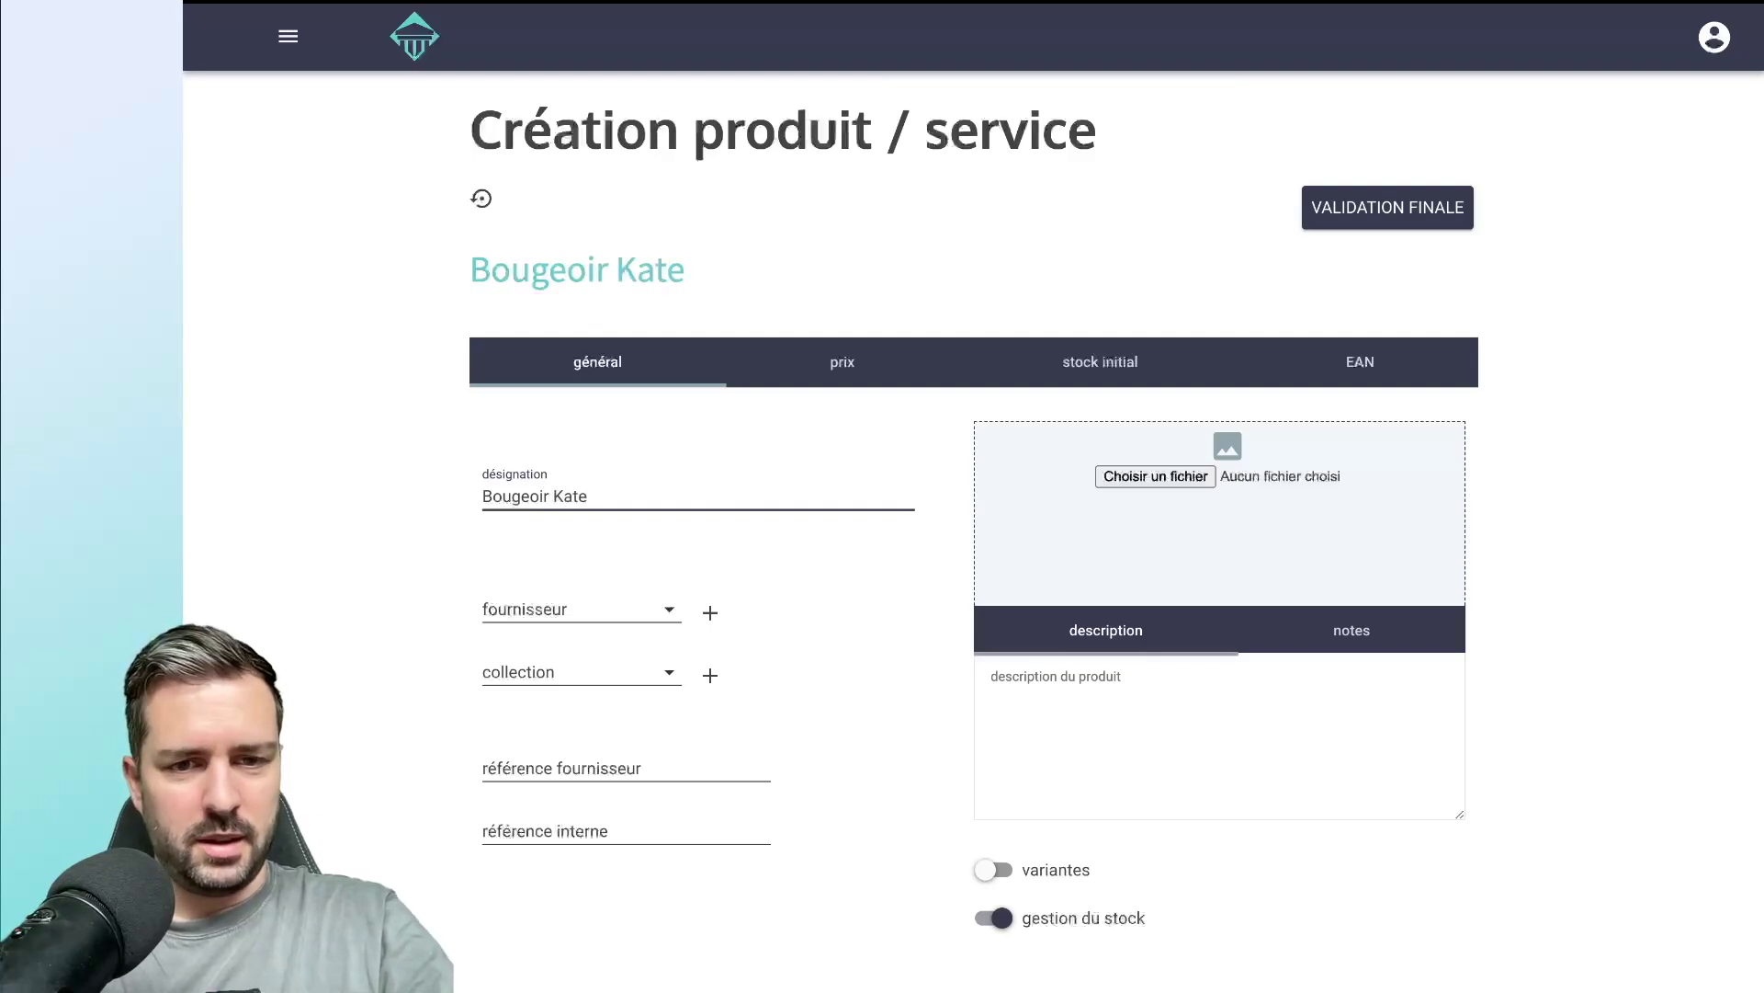
{"action": "type", "text": " blanc"}
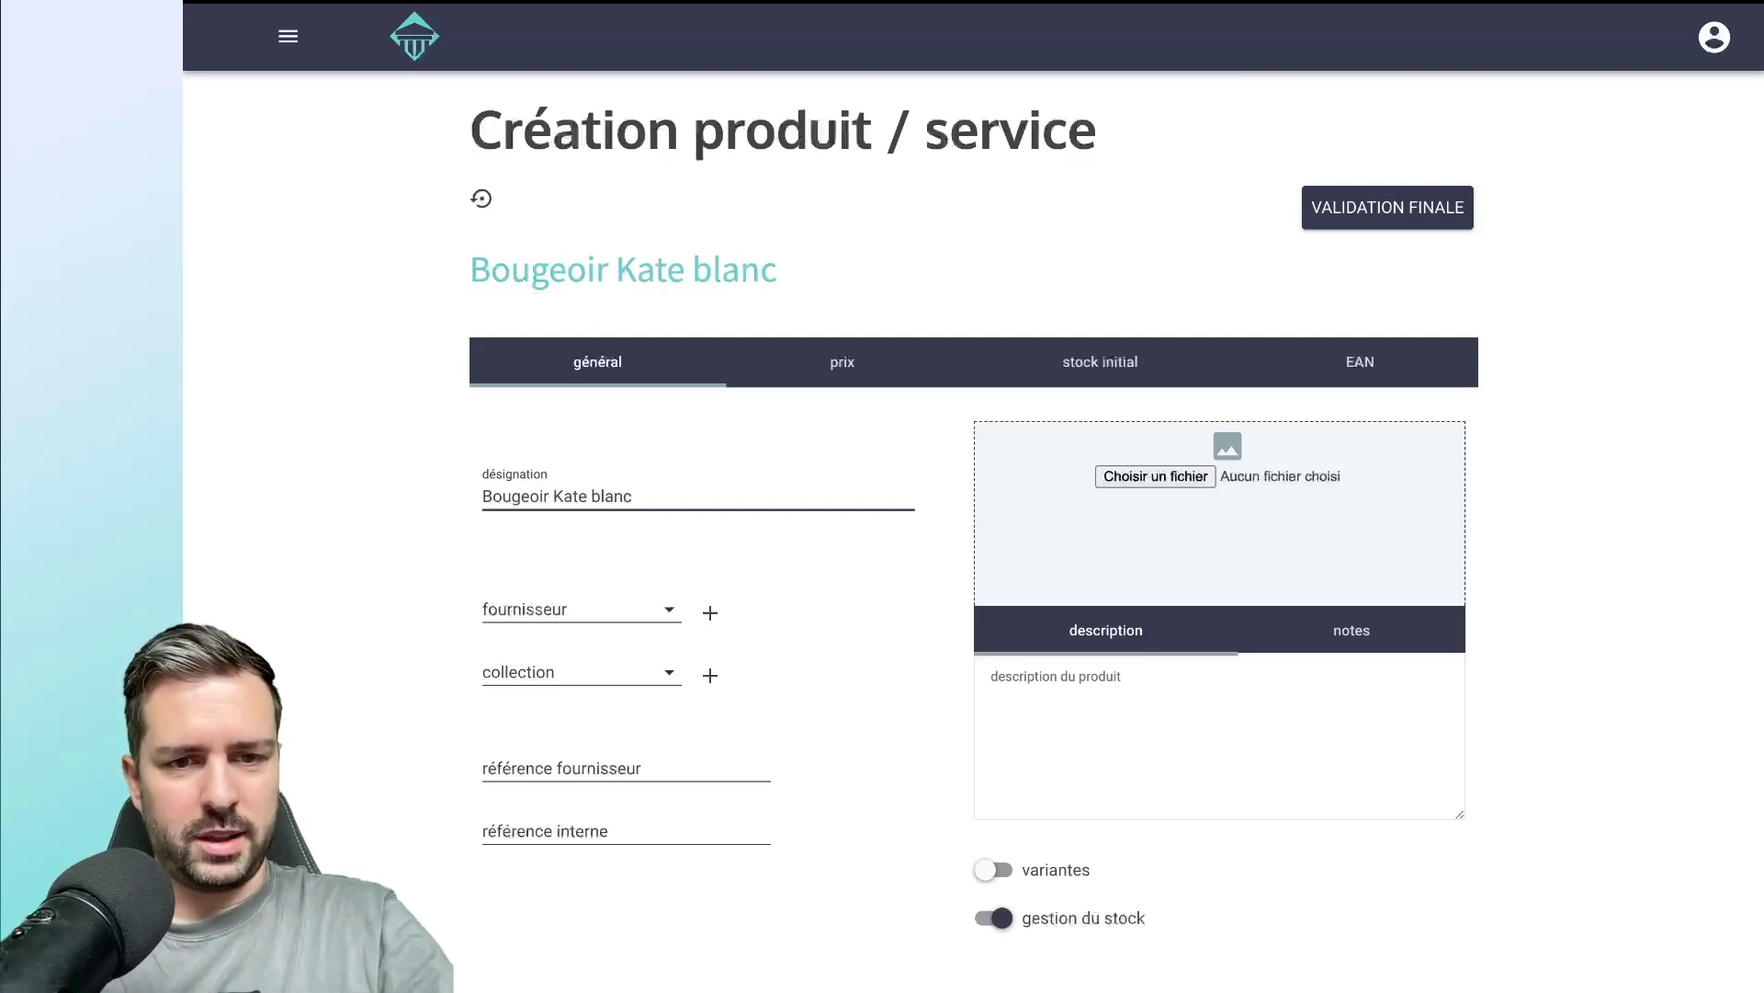
{"action": "left_click", "coordinate": [441, 524]}
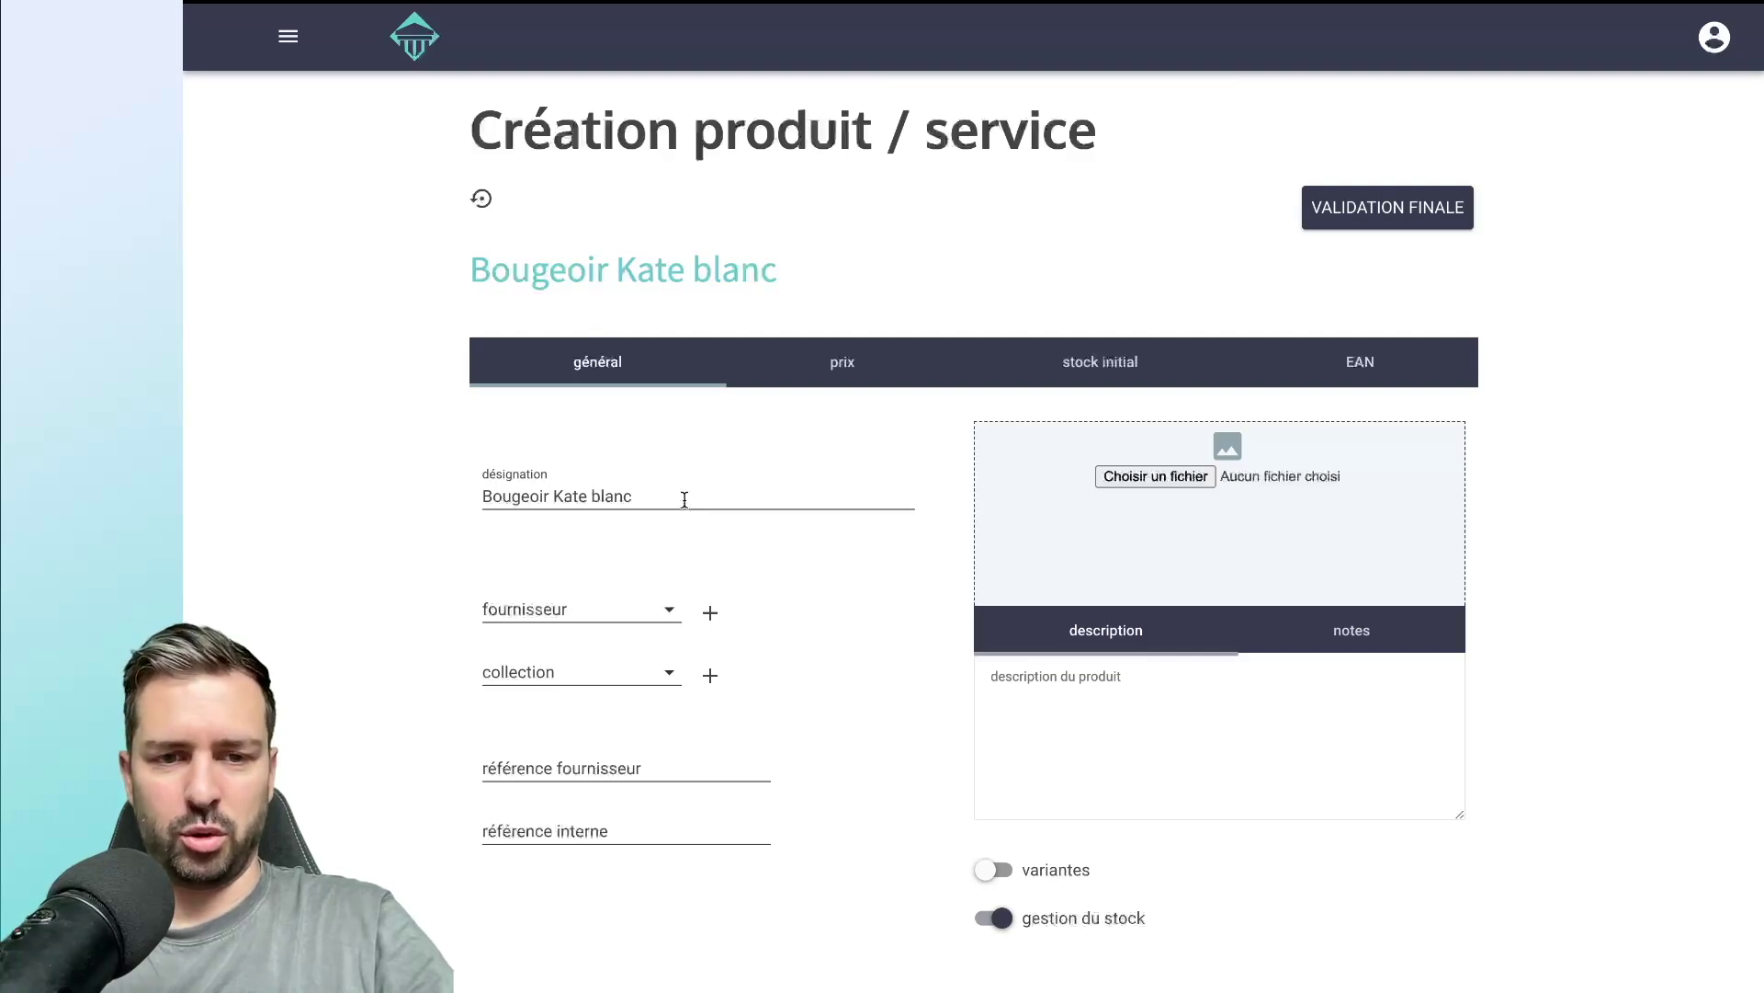
Upload the file Bougeoir Kate Blanc.jpg from the Téléchargements folder as the product image.
{"action": "scroll", "coordinate": [684, 499], "scroll_direction": "down", "scroll_amount": 2}
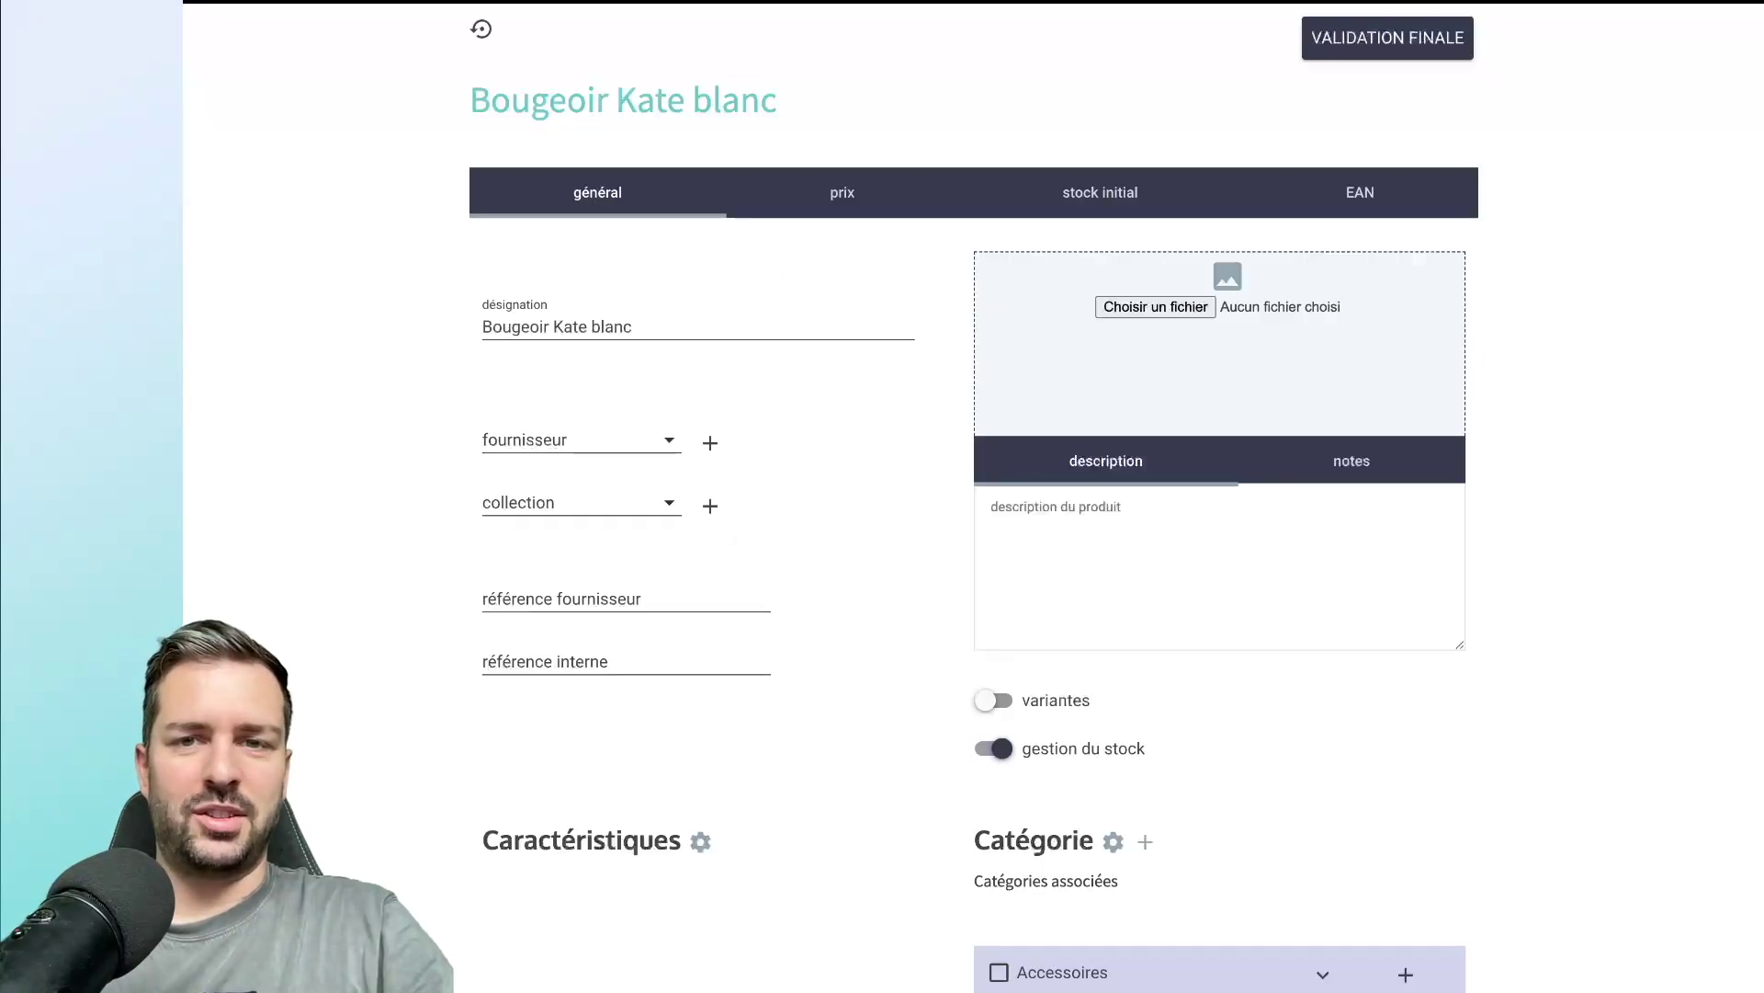
{"action": "scroll", "coordinate": [1299, 728], "scroll_direction": "up", "scroll_amount": 2}
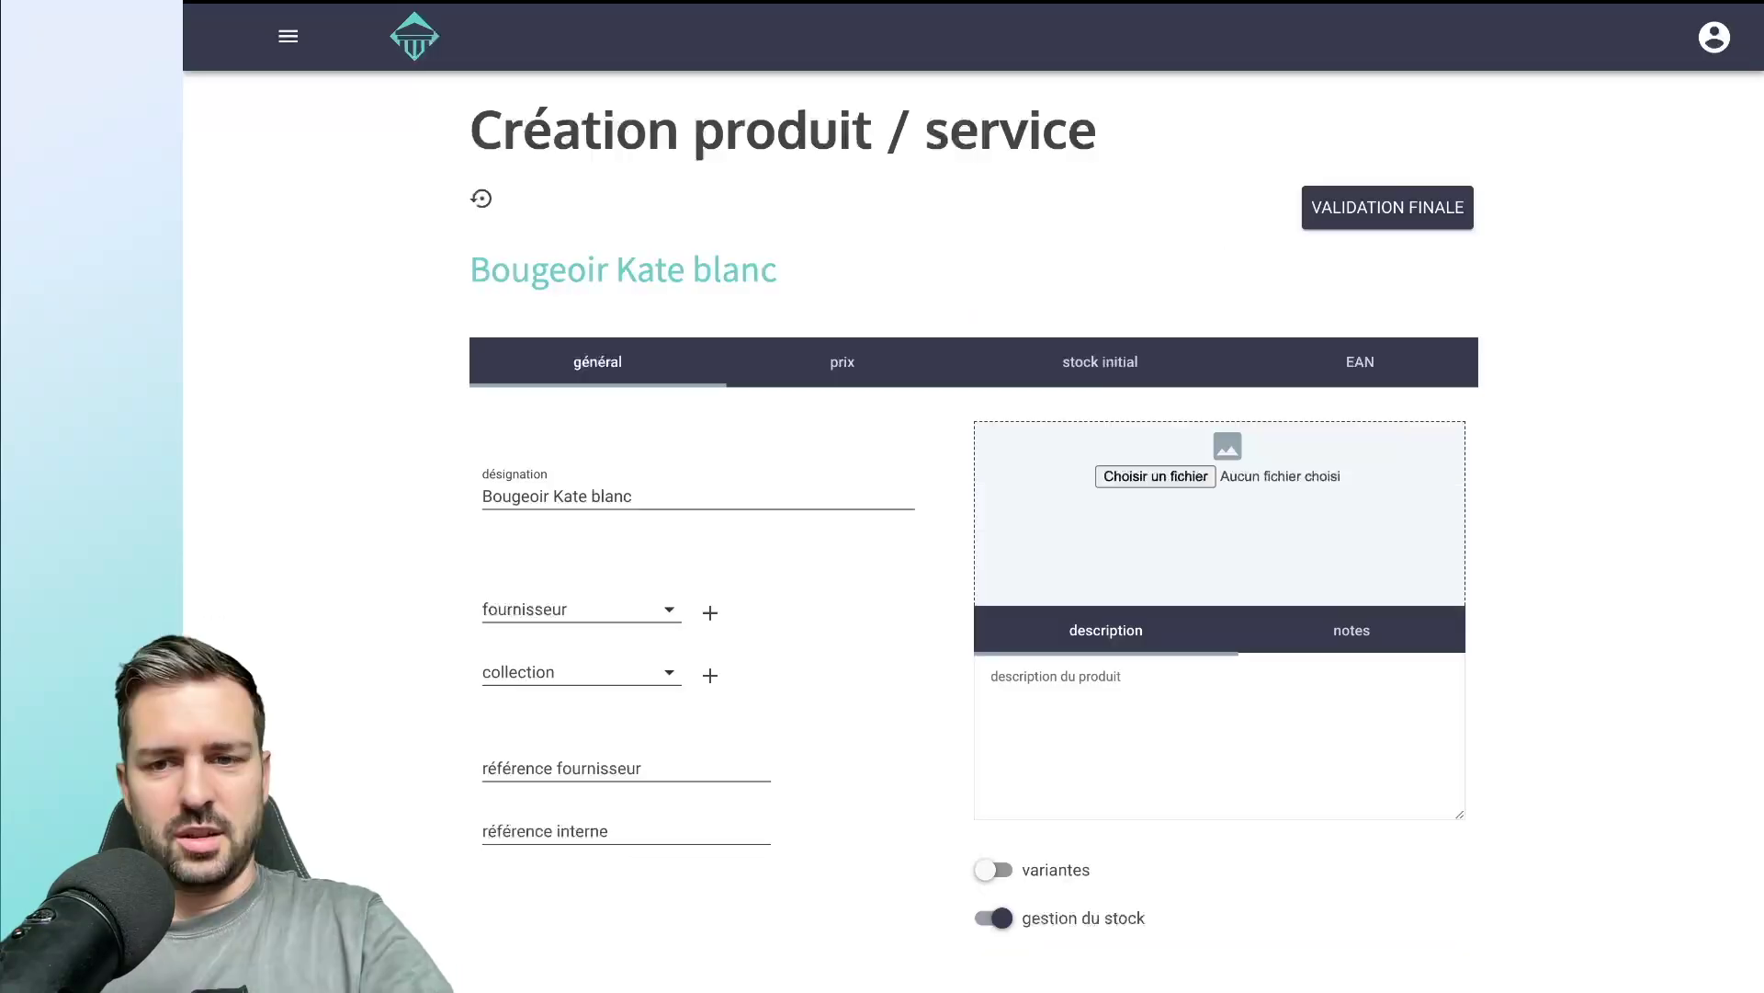
{"action": "left_click", "coordinate": [1150, 474]}
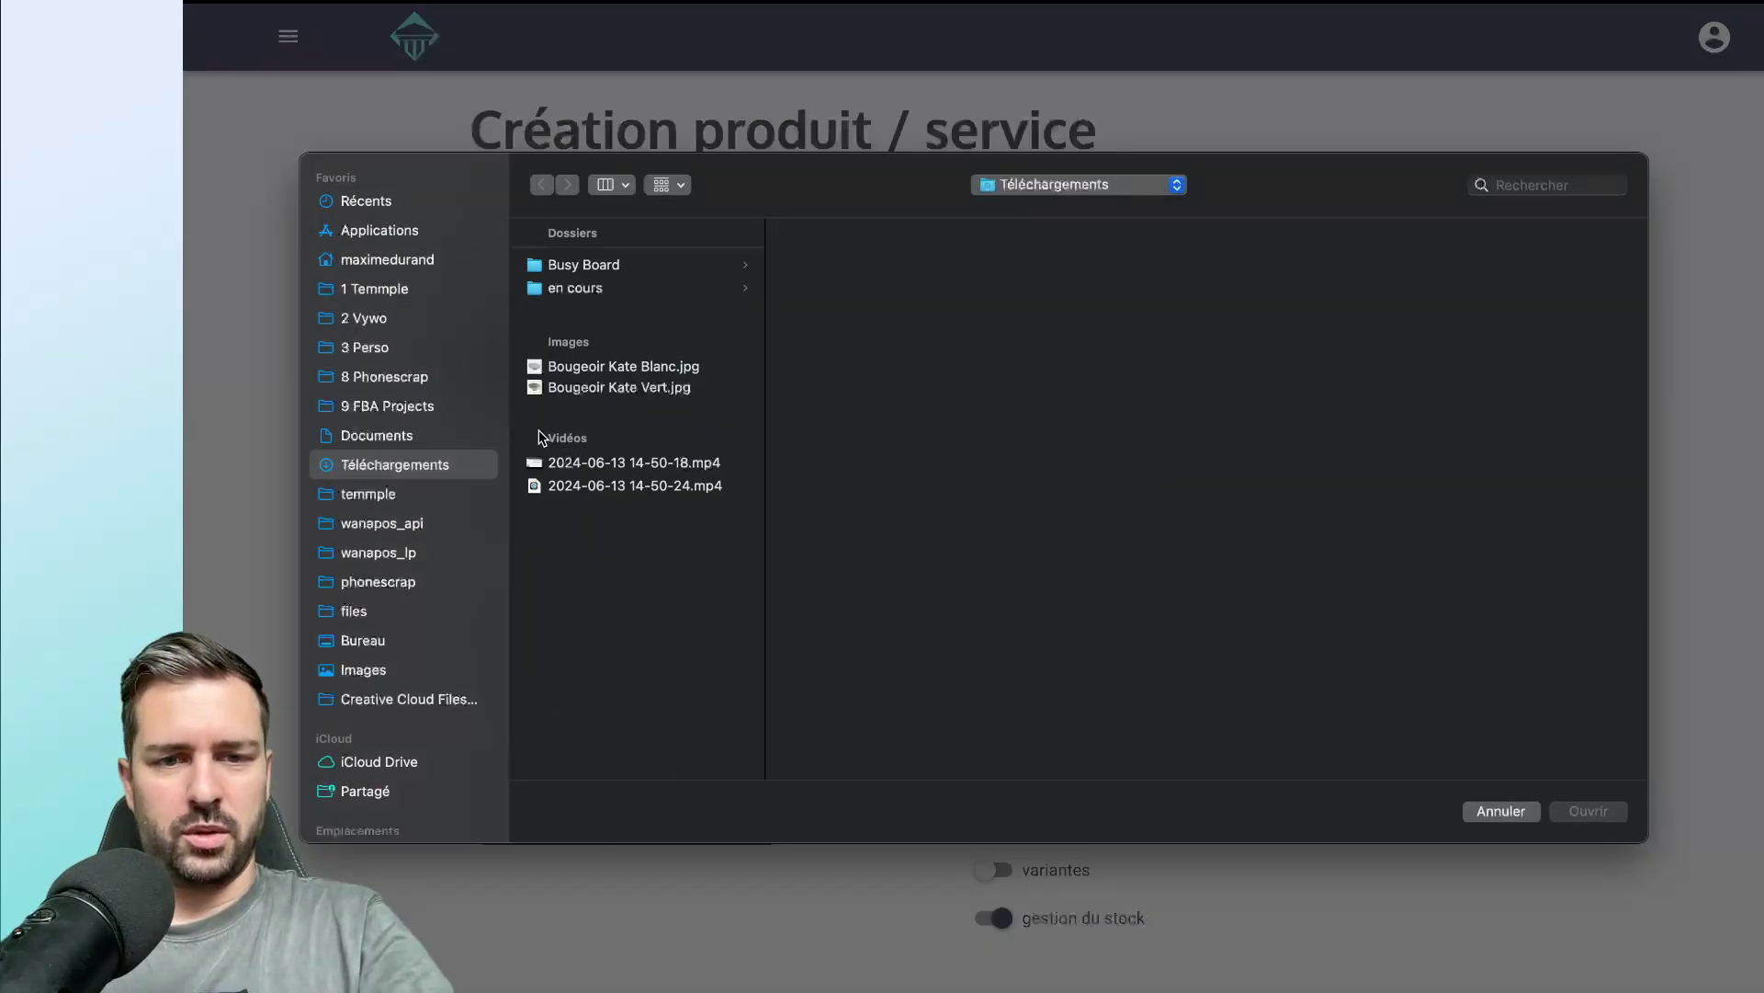
{"action": "left_click", "coordinate": [626, 369]}
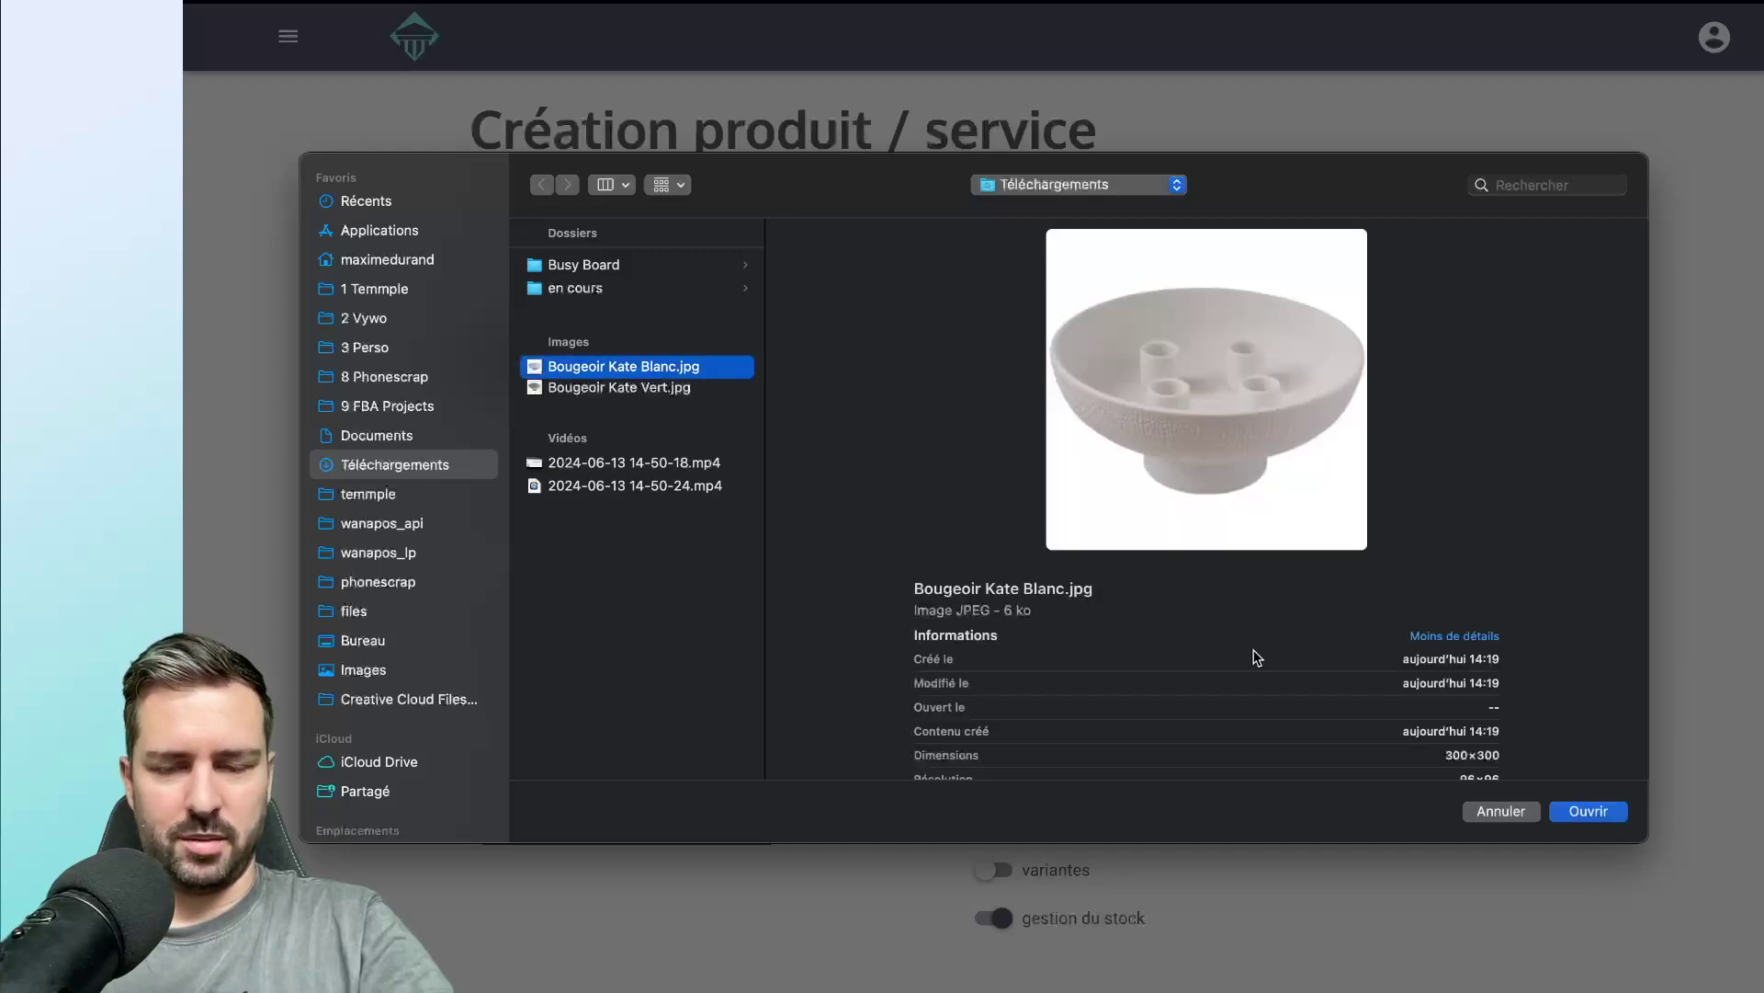
{"action": "left_click", "coordinate": [1582, 812]}
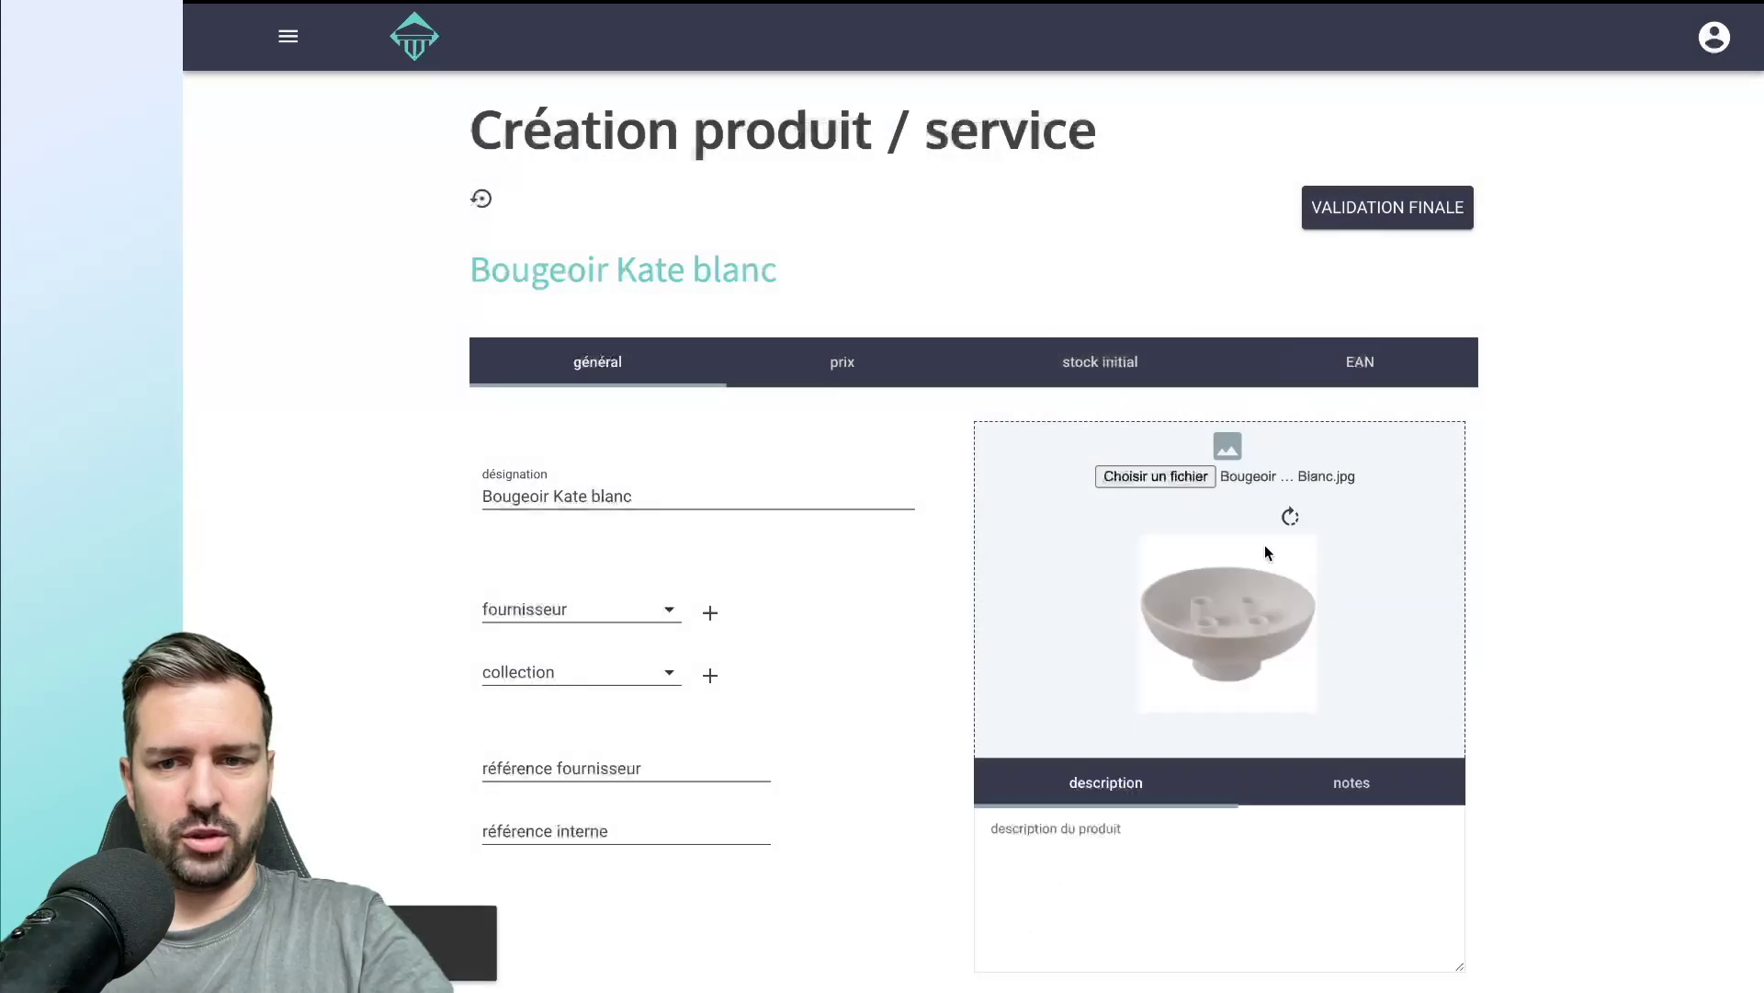
{"action": "scroll", "coordinate": [1092, 539], "scroll_direction": "down", "scroll_amount": 3}
{"action": "scroll", "coordinate": [1092, 538], "scroll_direction": "down", "scroll_amount": 1}
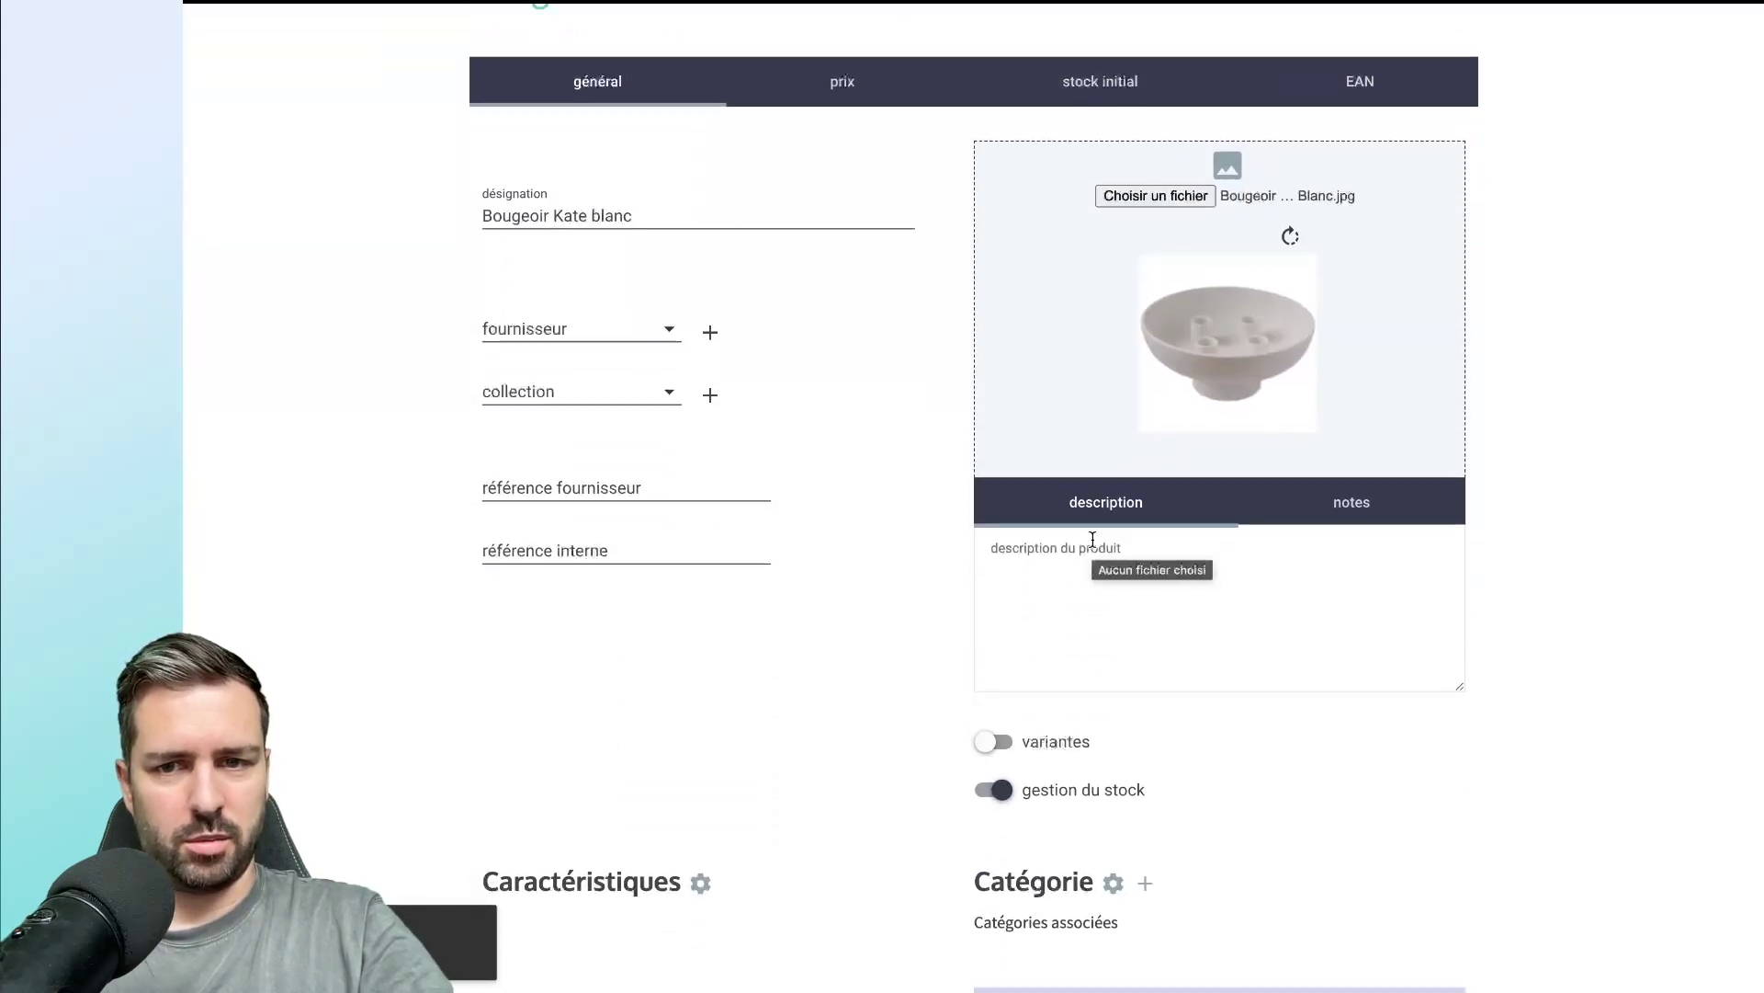
{"action": "scroll", "coordinate": [1092, 538], "scroll_direction": "up", "scroll_amount": 3}
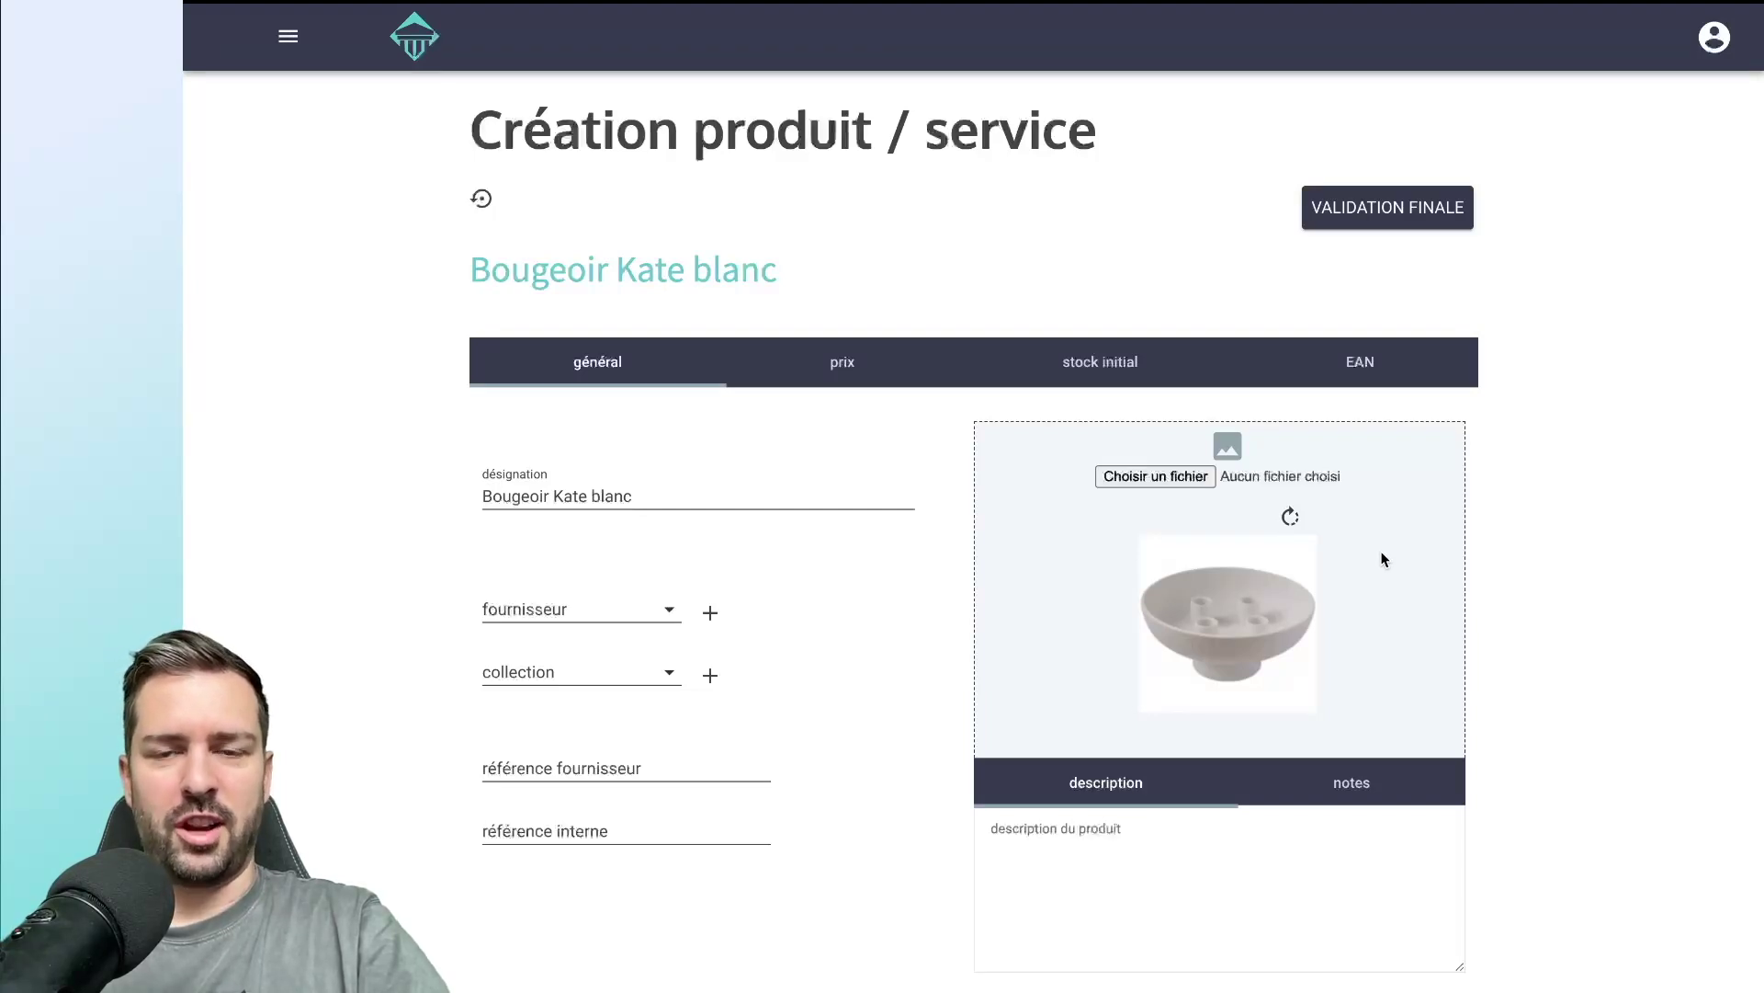
Rotate the product image through four quarter turns, back to its original orientation.
{"action": "left_click", "coordinate": [1294, 520]}
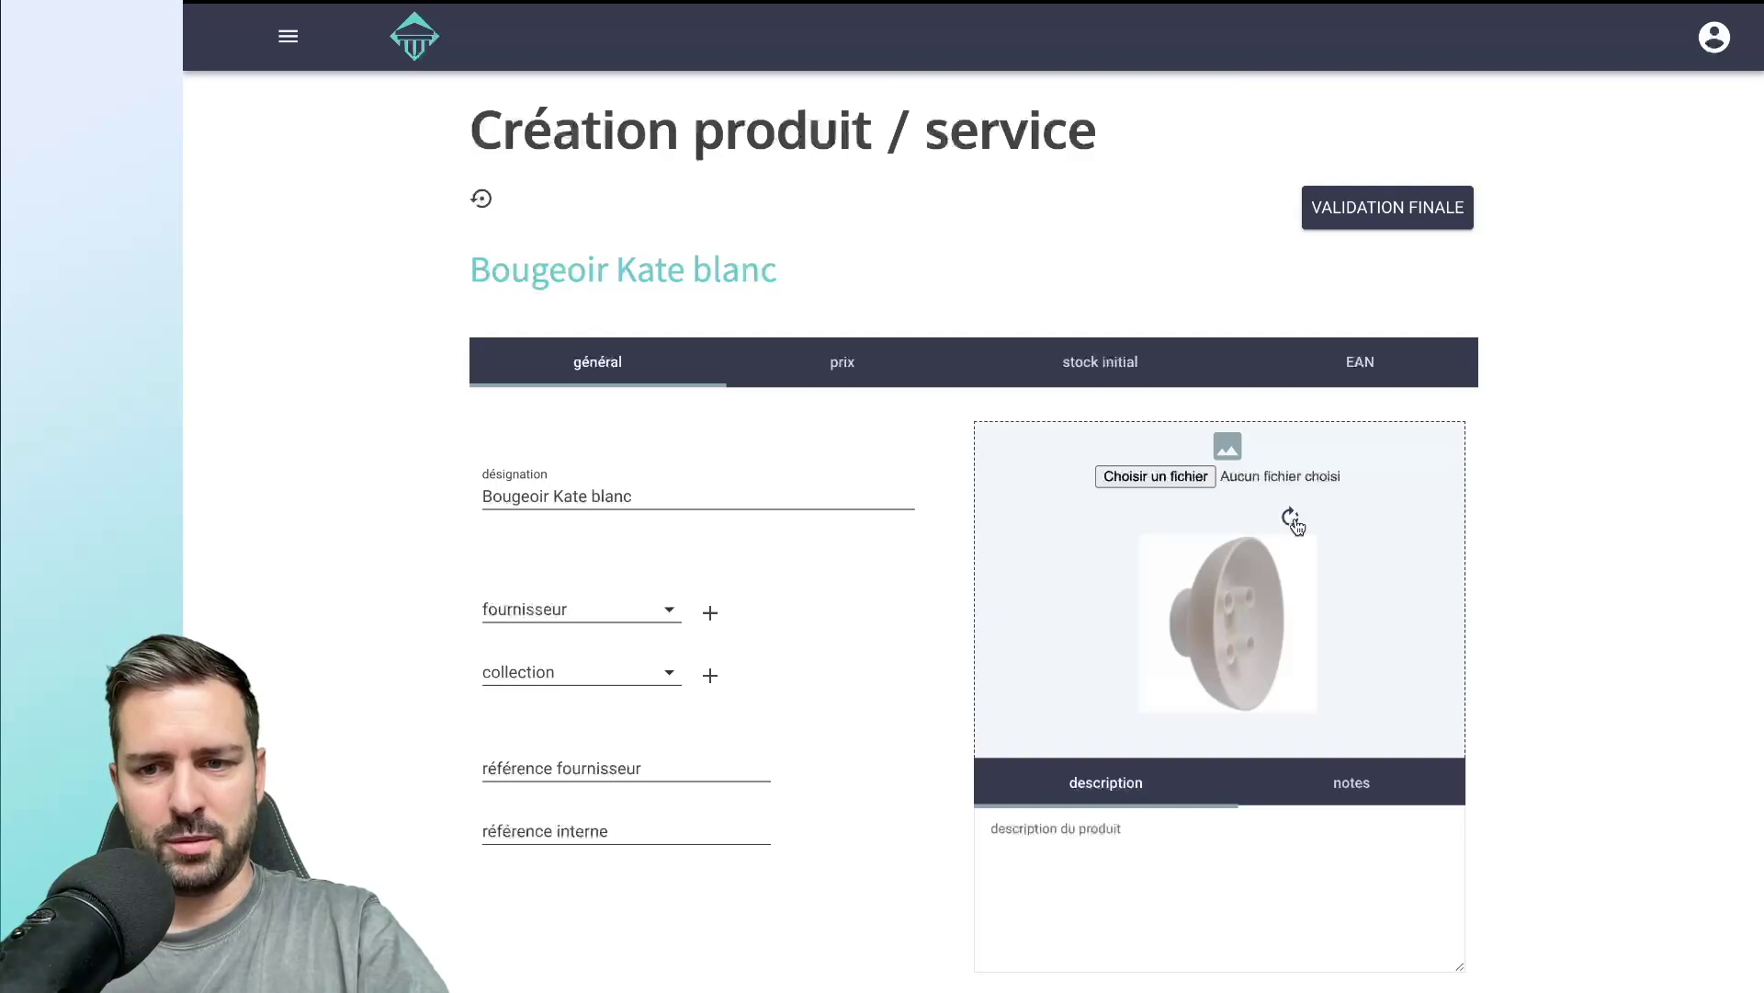
{"action": "left_click", "coordinate": [1293, 520]}
{"action": "left_click", "coordinate": [1294, 520]}
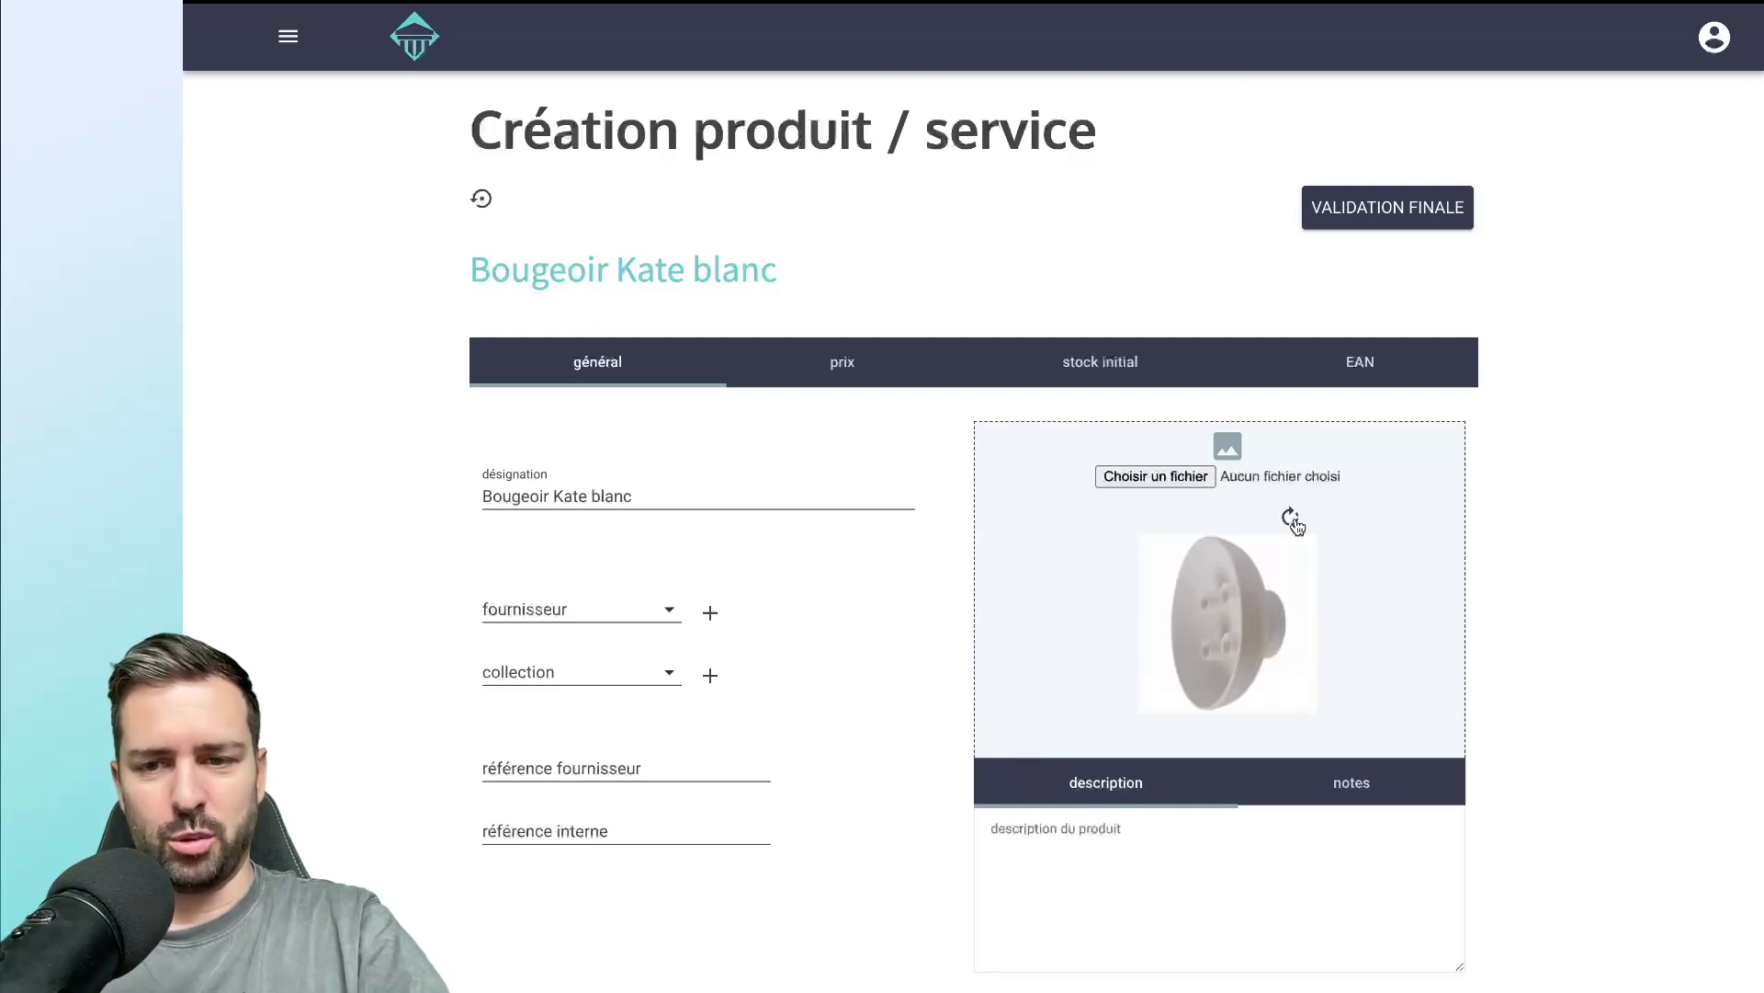
{"action": "left_click", "coordinate": [1294, 521]}
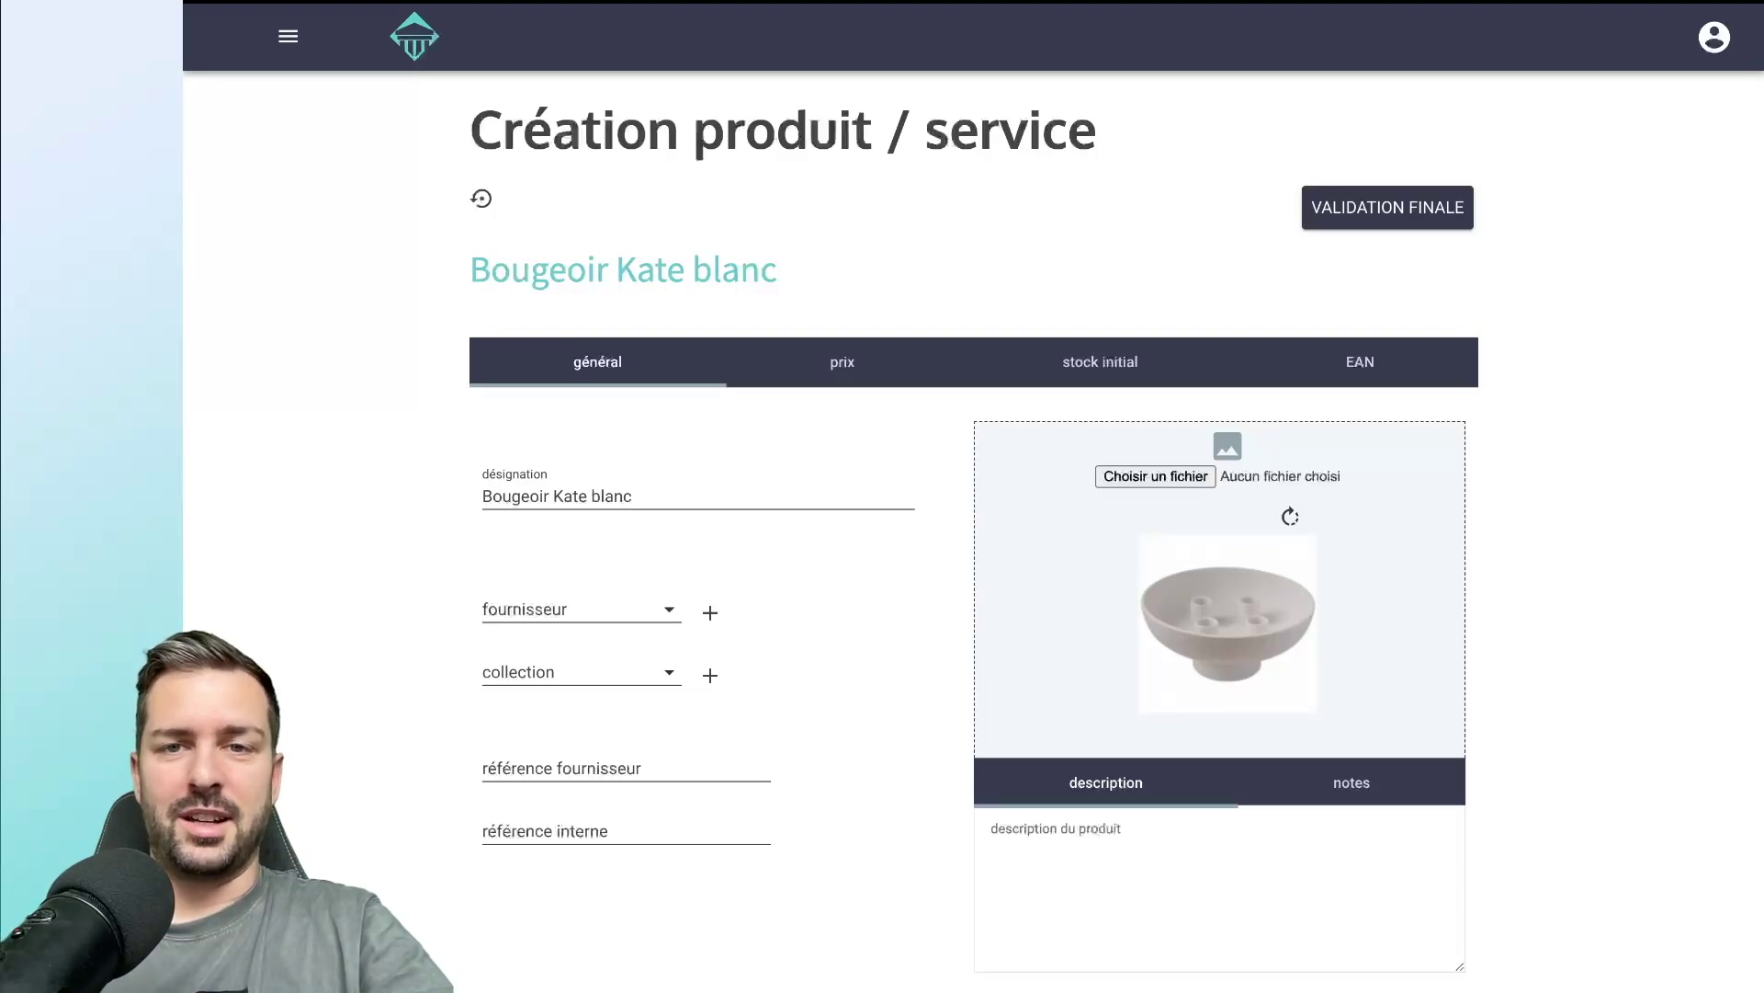
Set the product's supplier (fournisseur) to Supply All.
{"action": "scroll", "coordinate": [805, 605], "scroll_direction": "down", "scroll_amount": 2}
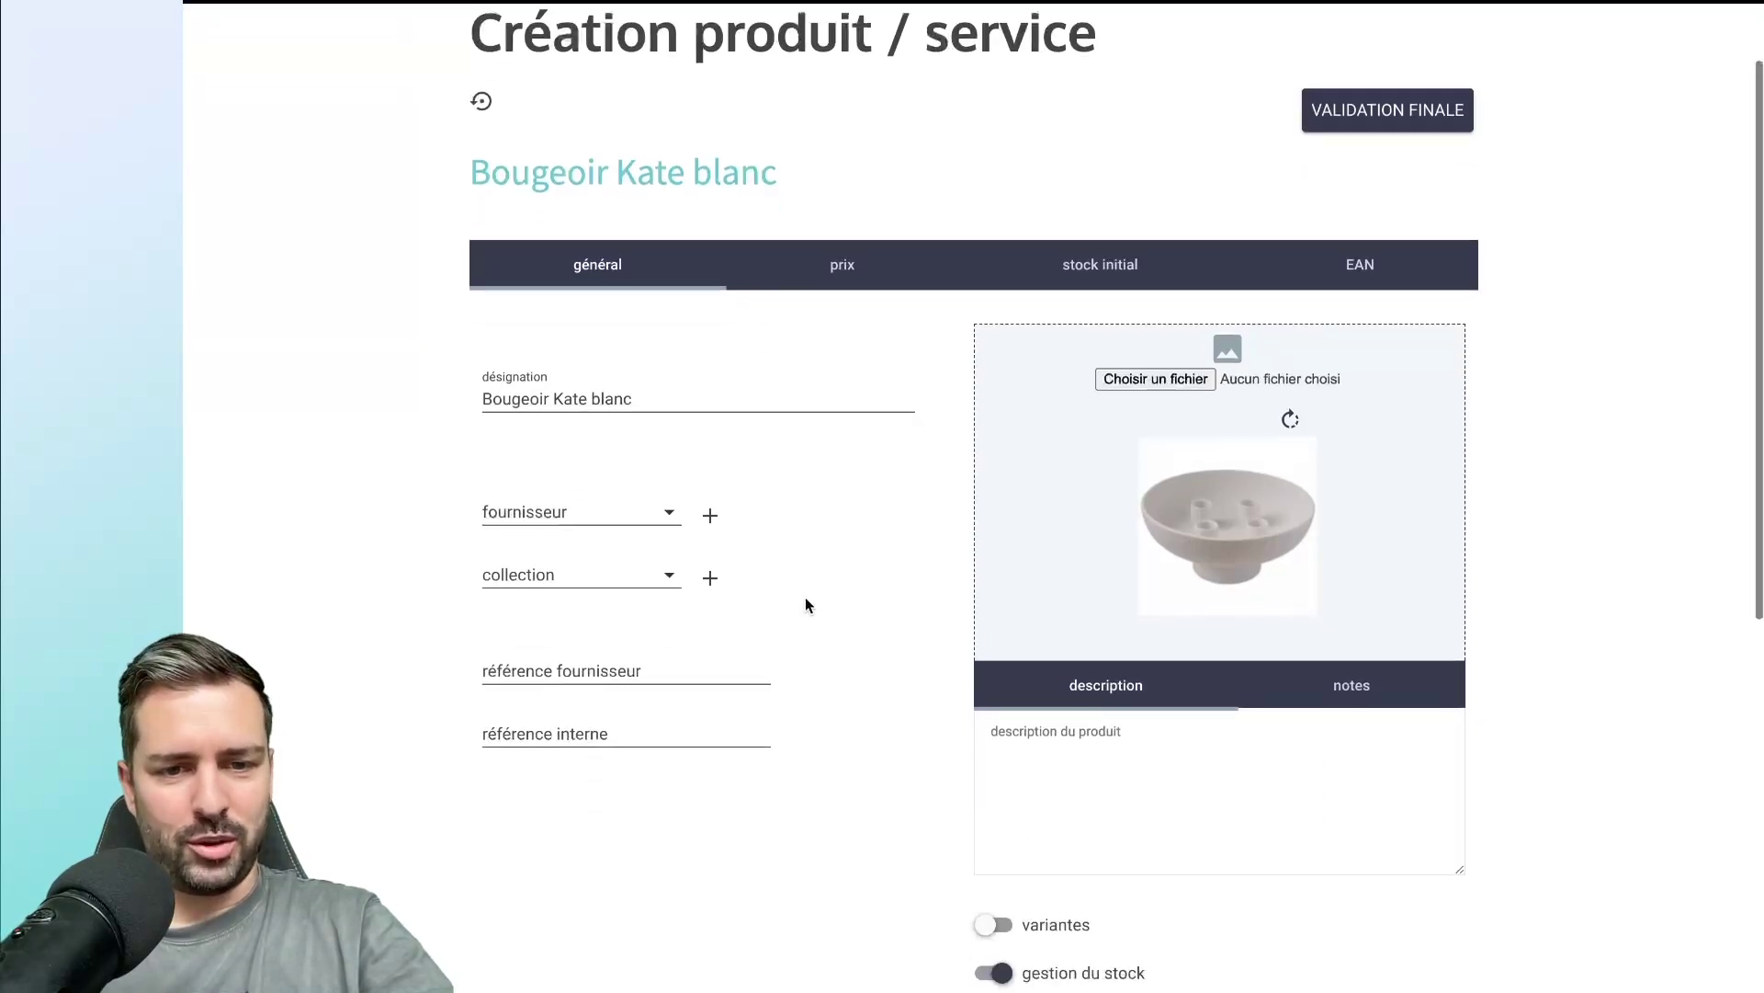
{"action": "scroll", "coordinate": [619, 422], "scroll_direction": "up", "scroll_amount": 1}
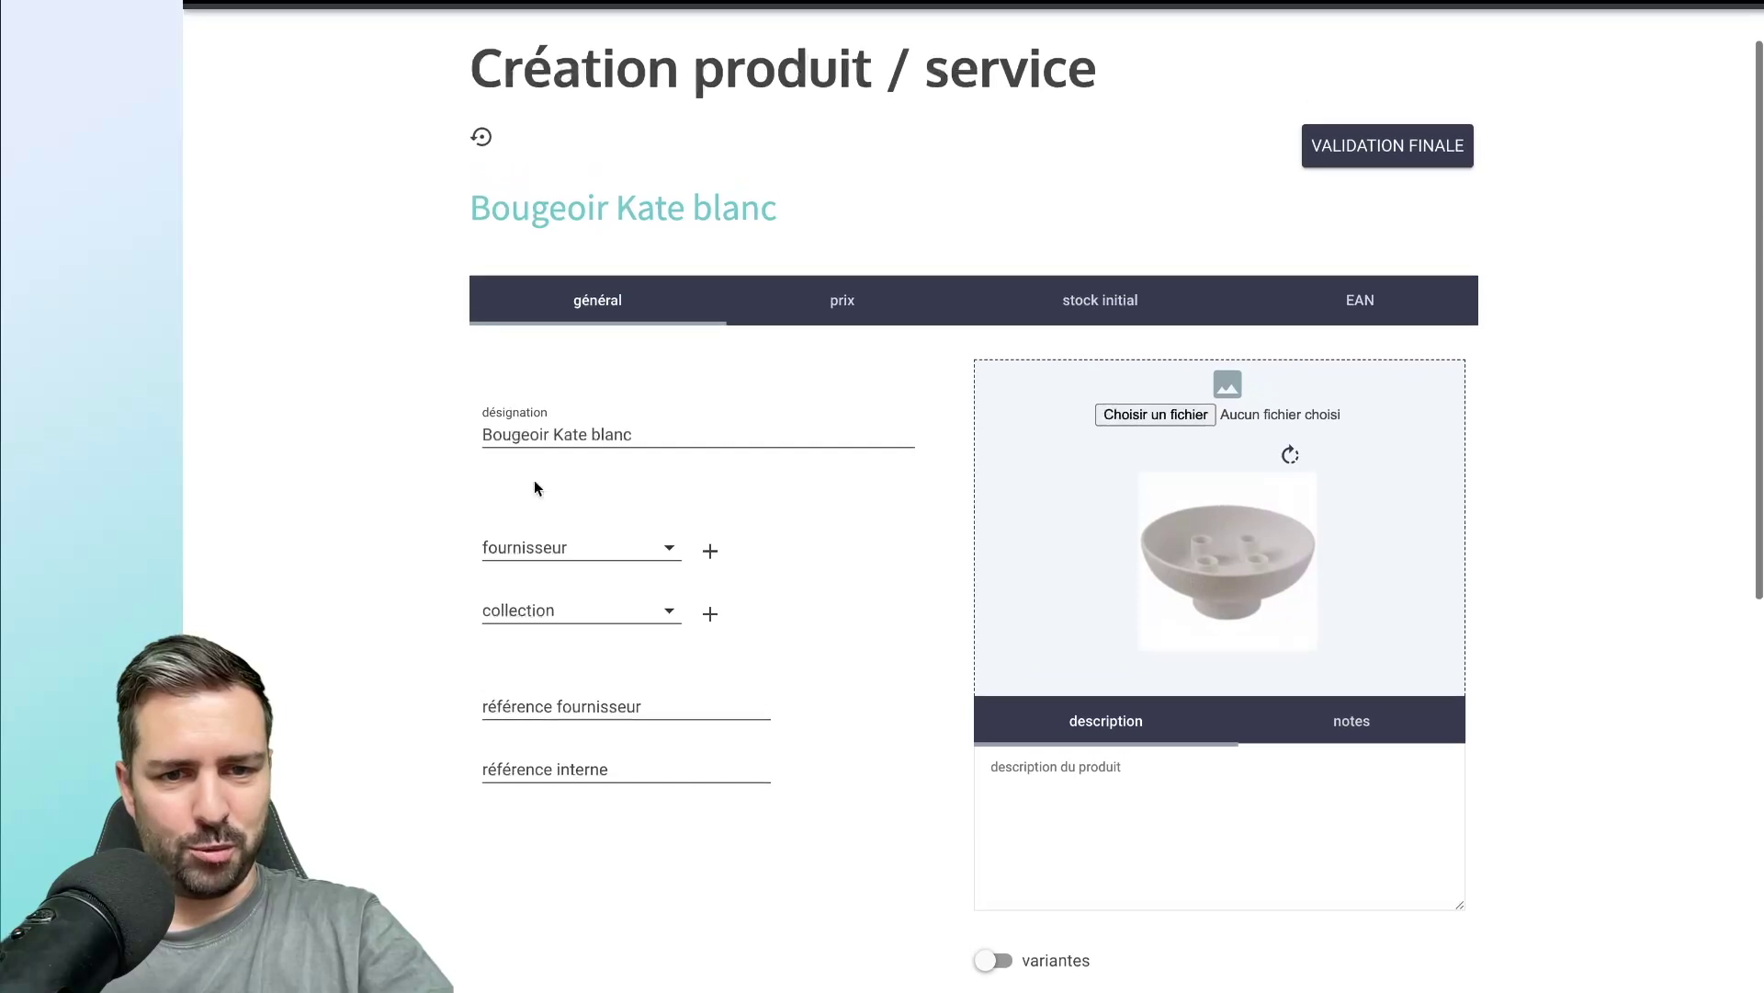
{"action": "left_click", "coordinate": [552, 549]}
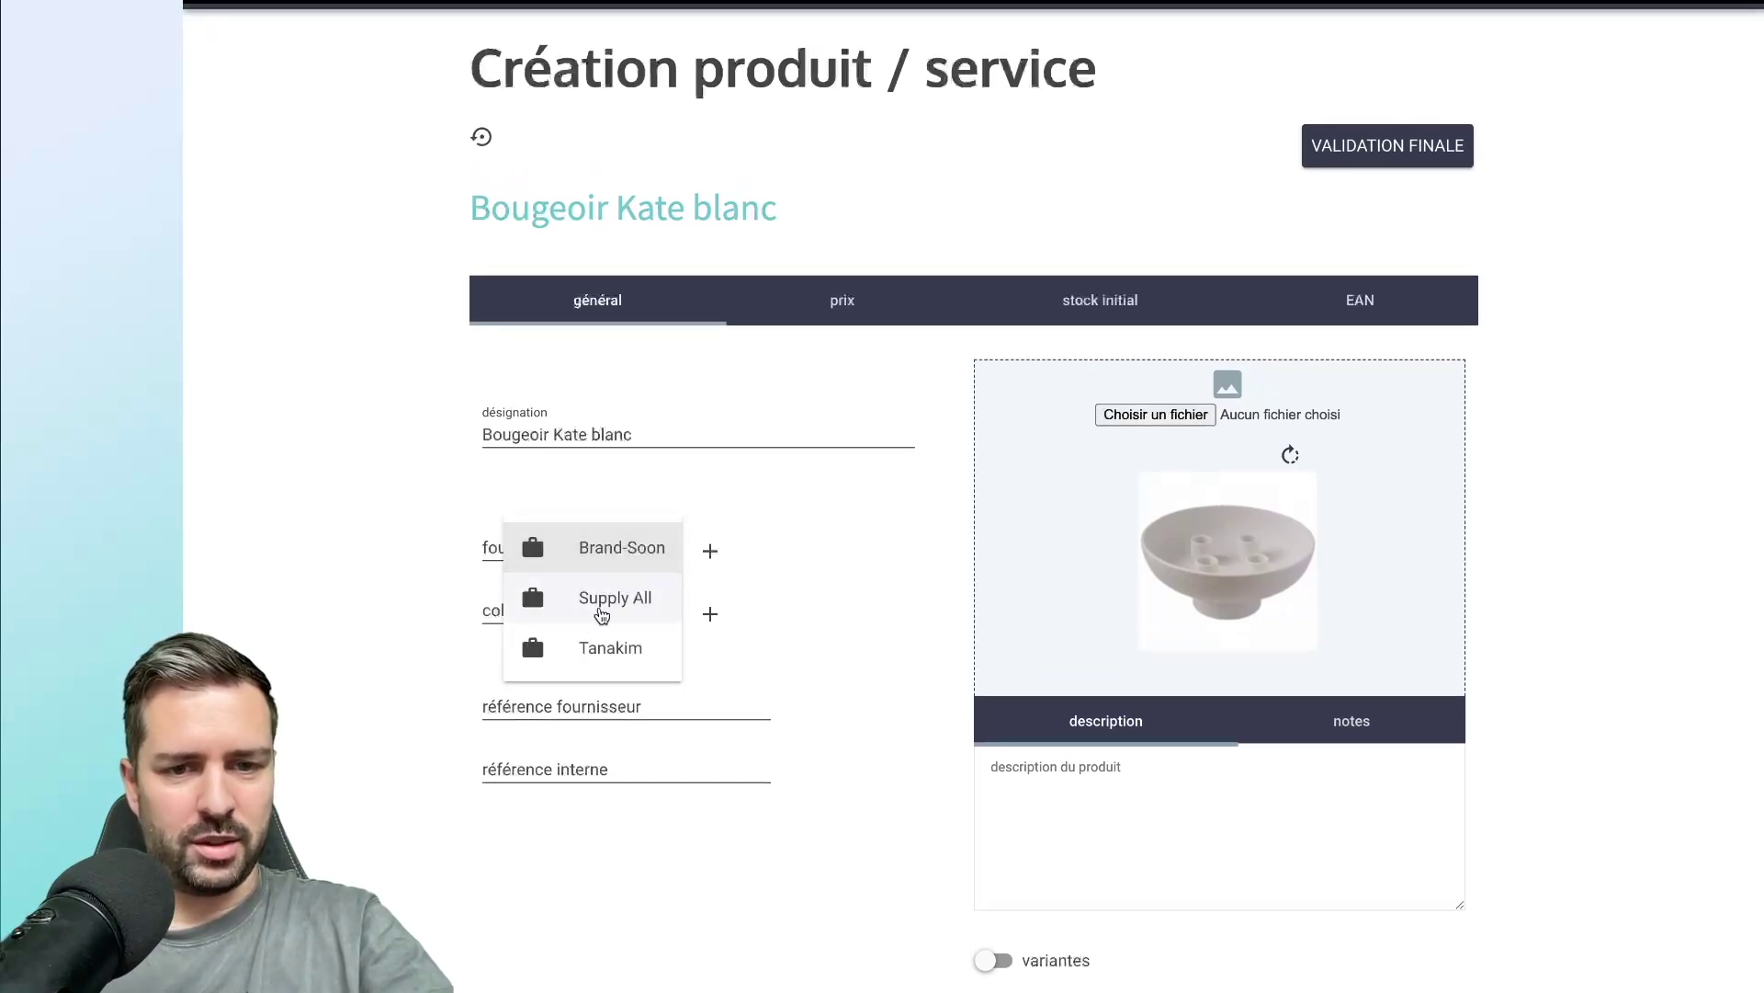
{"action": "left_click", "coordinate": [611, 612]}
Assign the product to the Permanante collection.
{"action": "scroll", "coordinate": [610, 611], "scroll_direction": "down", "scroll_amount": 1}
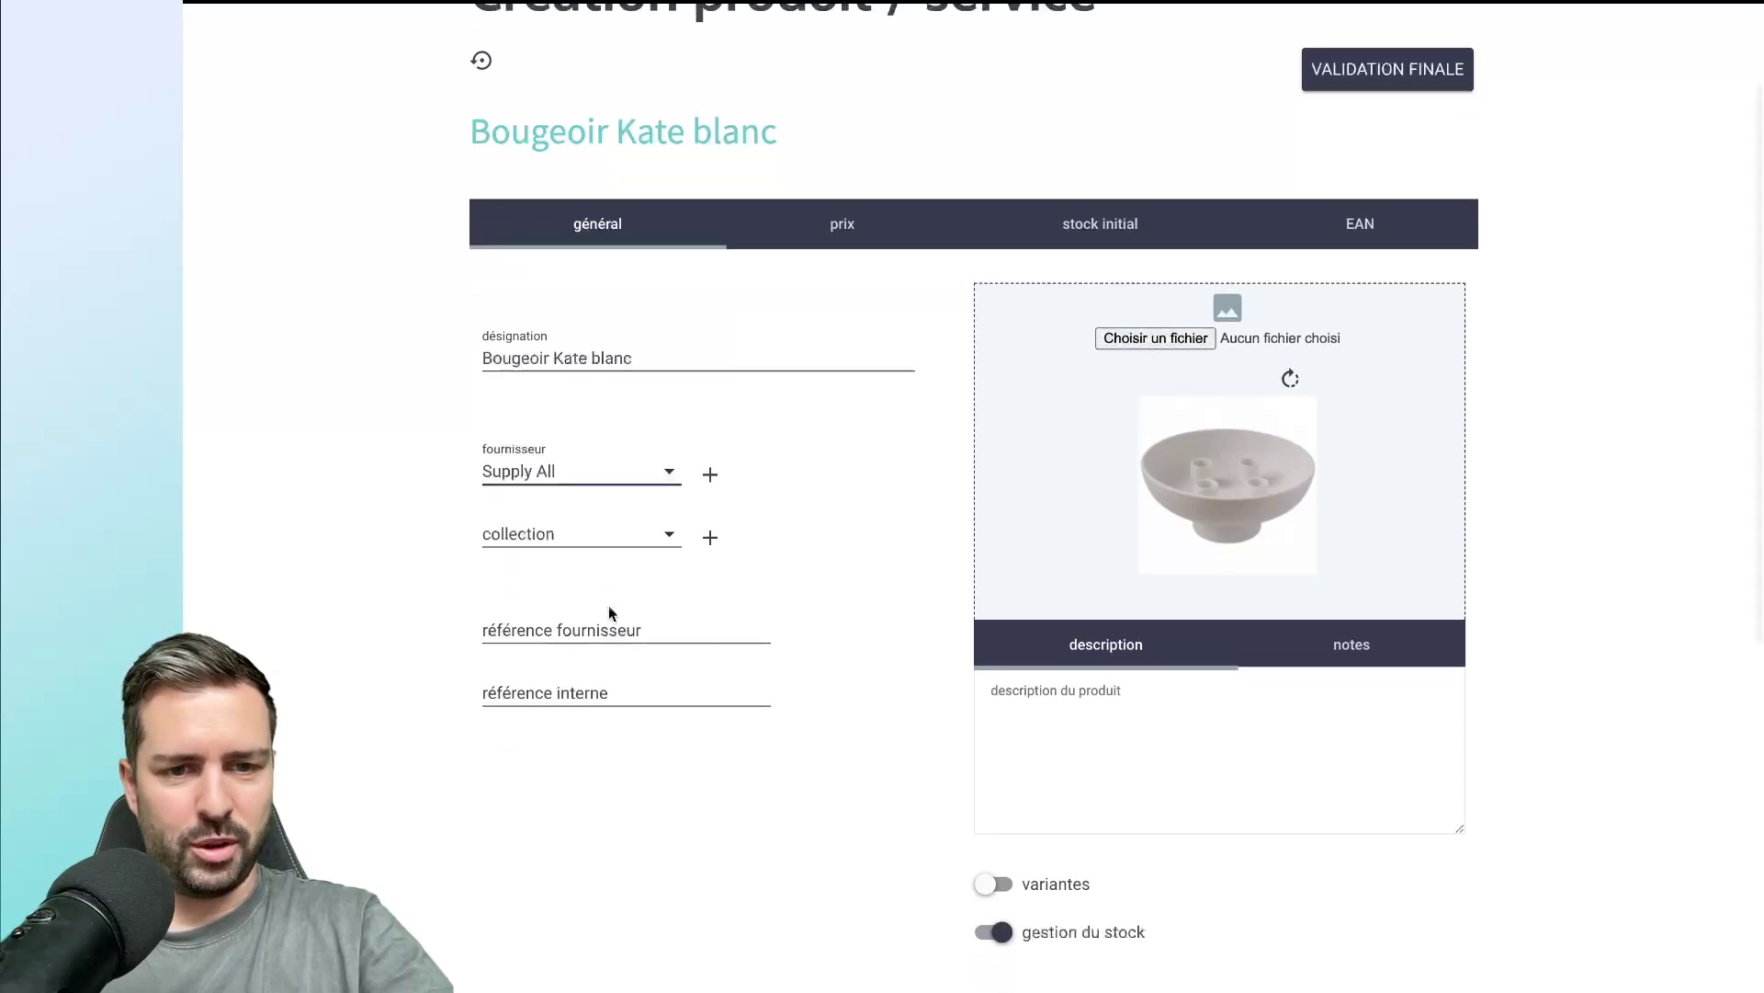
{"action": "left_click", "coordinate": [567, 540]}
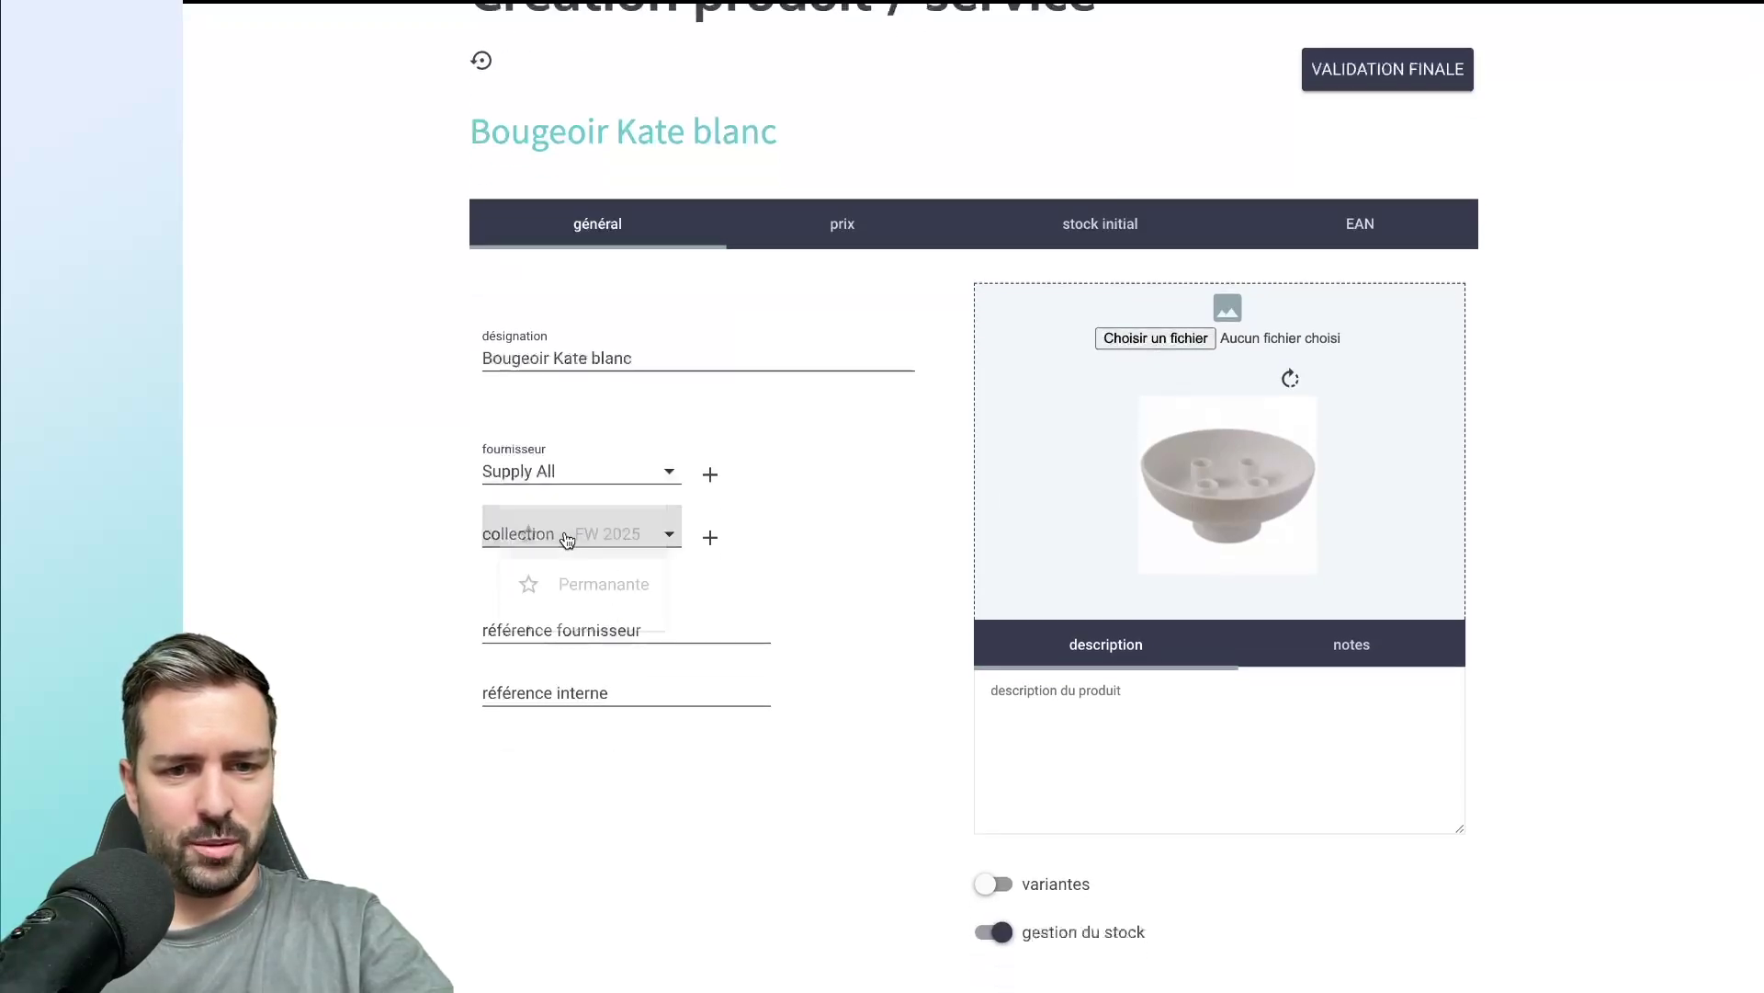
{"action": "left_click", "coordinate": [589, 589]}
{"action": "scroll", "coordinate": [589, 585], "scroll_direction": "down", "scroll_amount": 1}
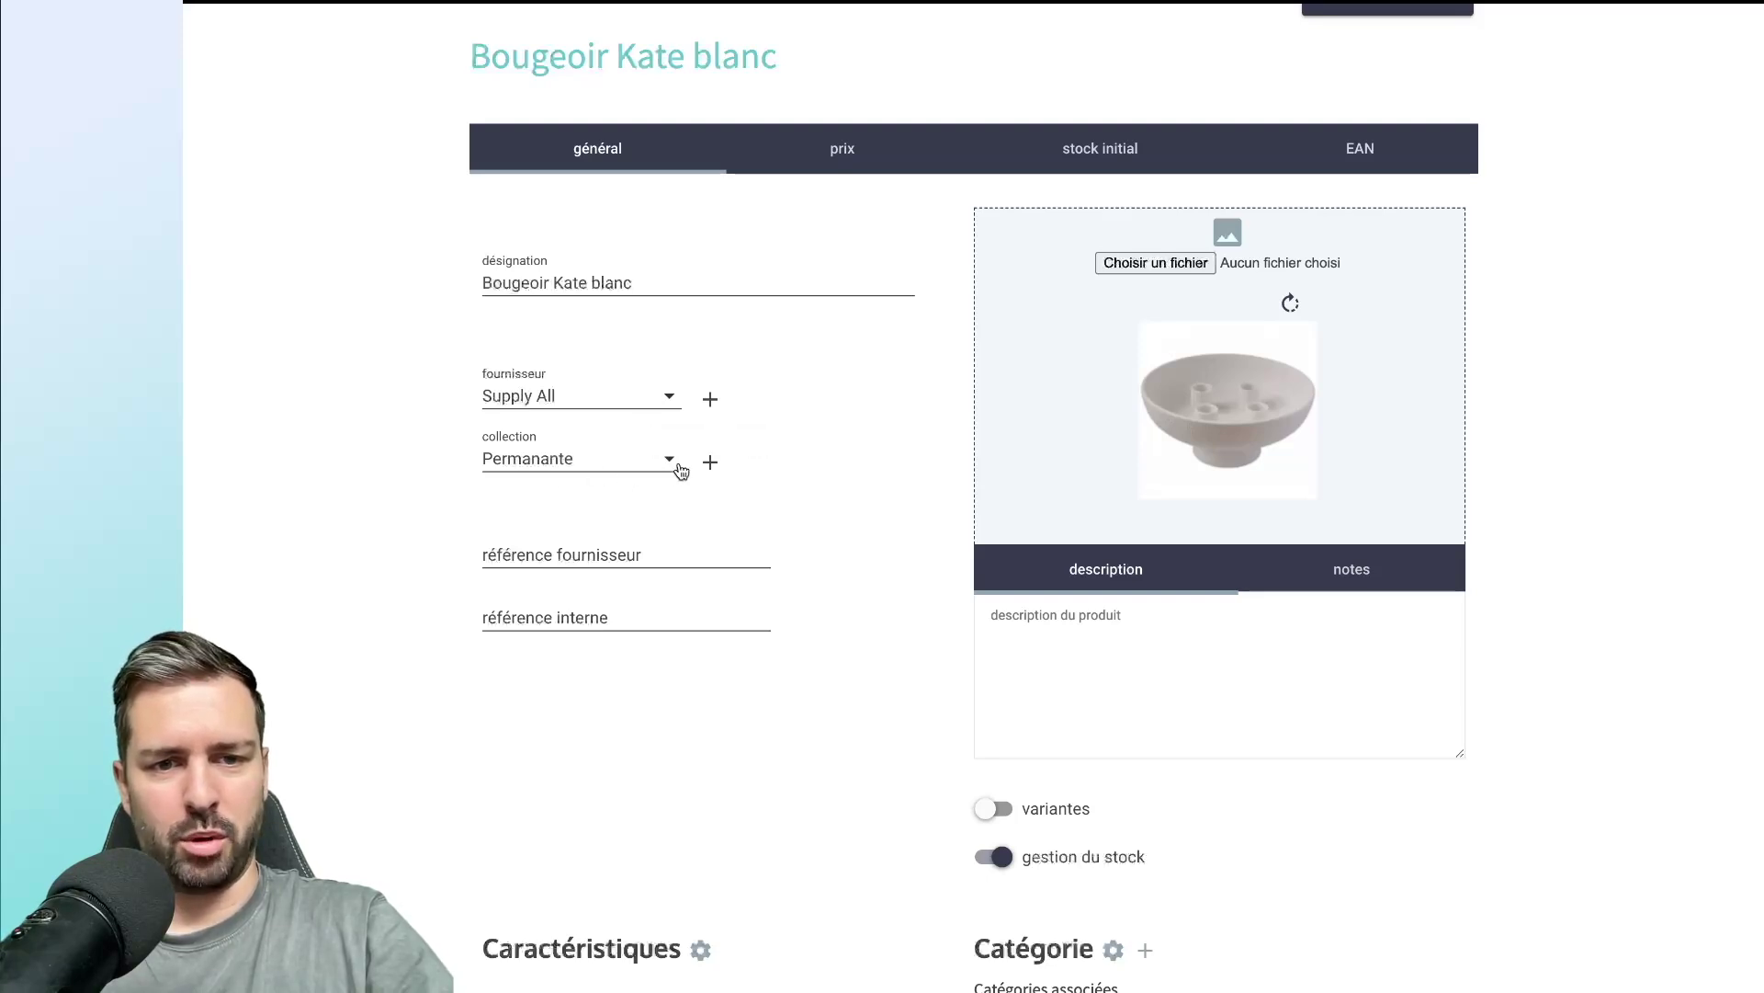
Create a new supplier named HouseMind and assign it as the product's supplier (fournisseur).
{"action": "left_click", "coordinate": [709, 398]}
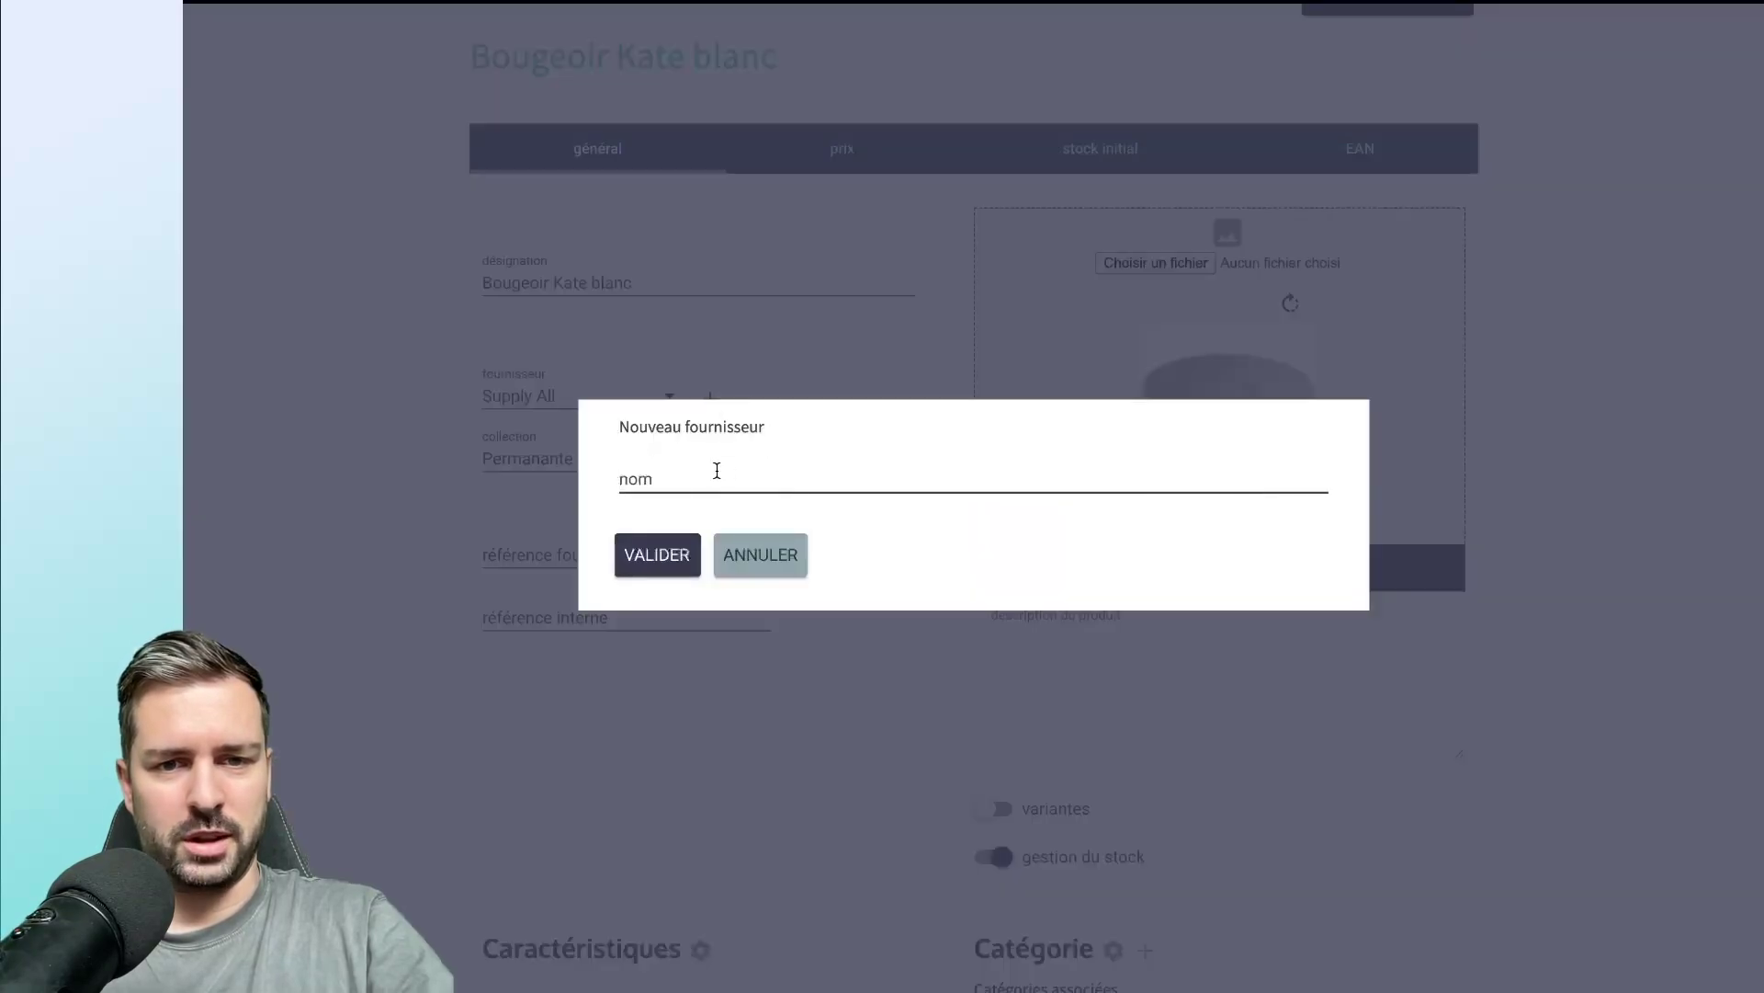
{"action": "type", "text": "HouseMind"}
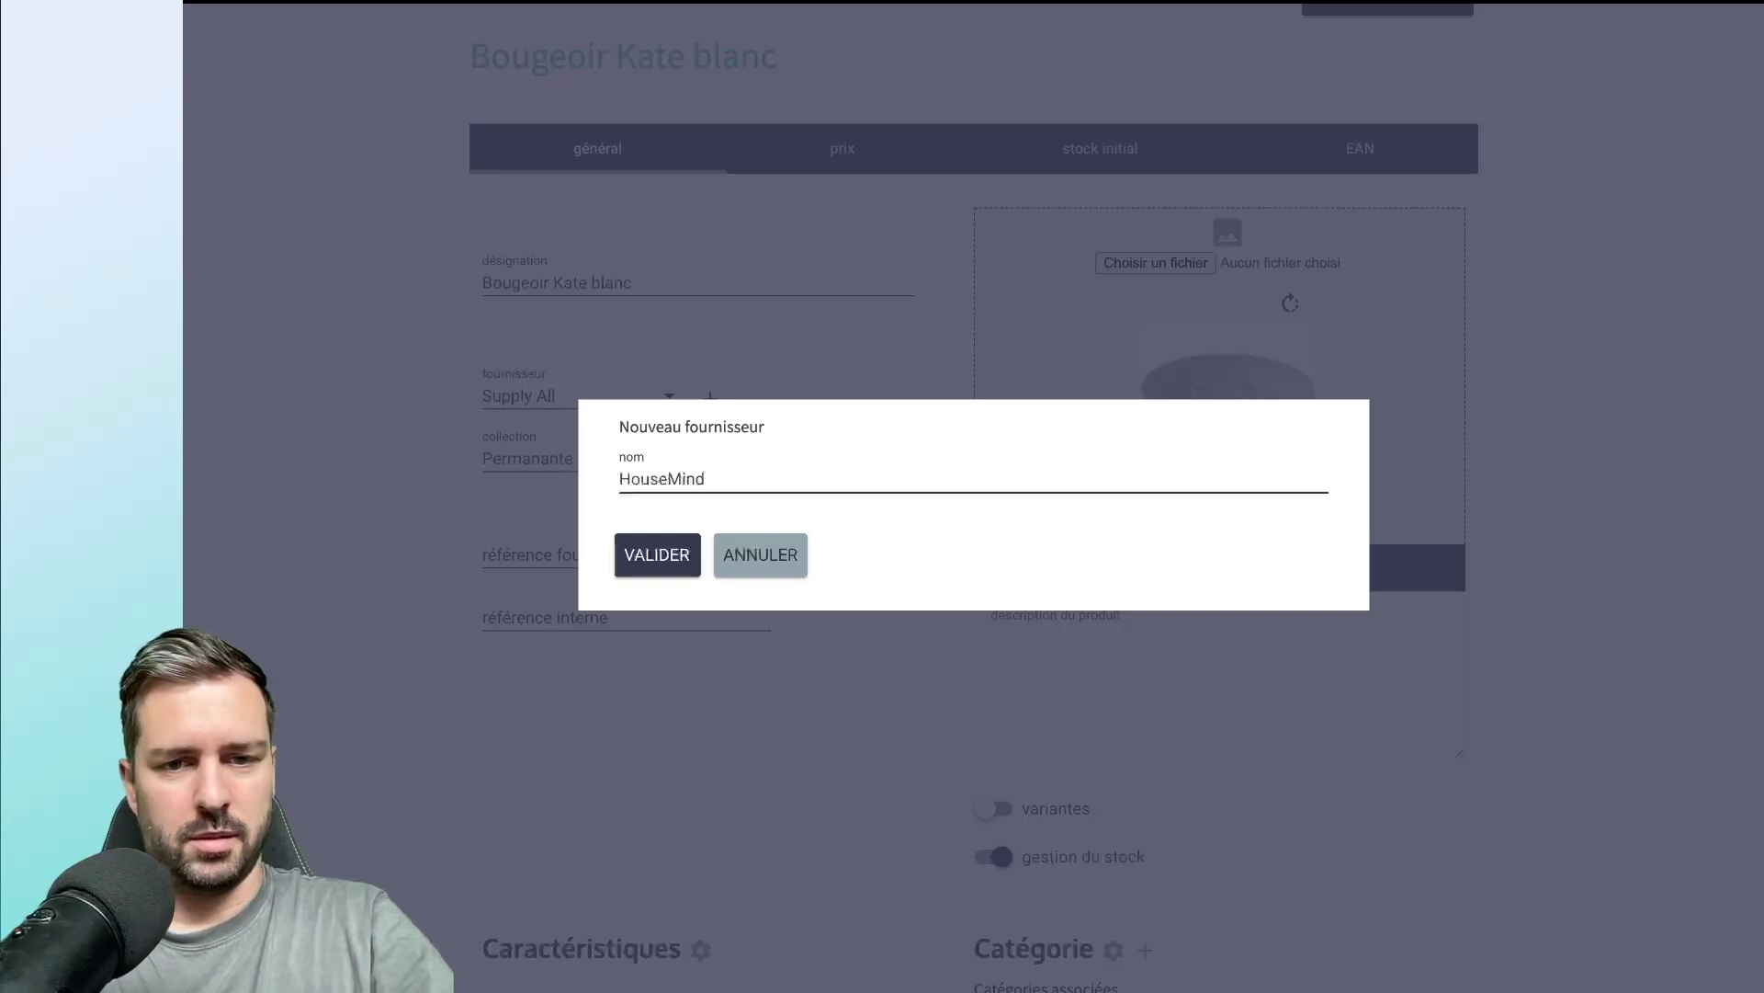
{"action": "left_click", "coordinate": [654, 561]}
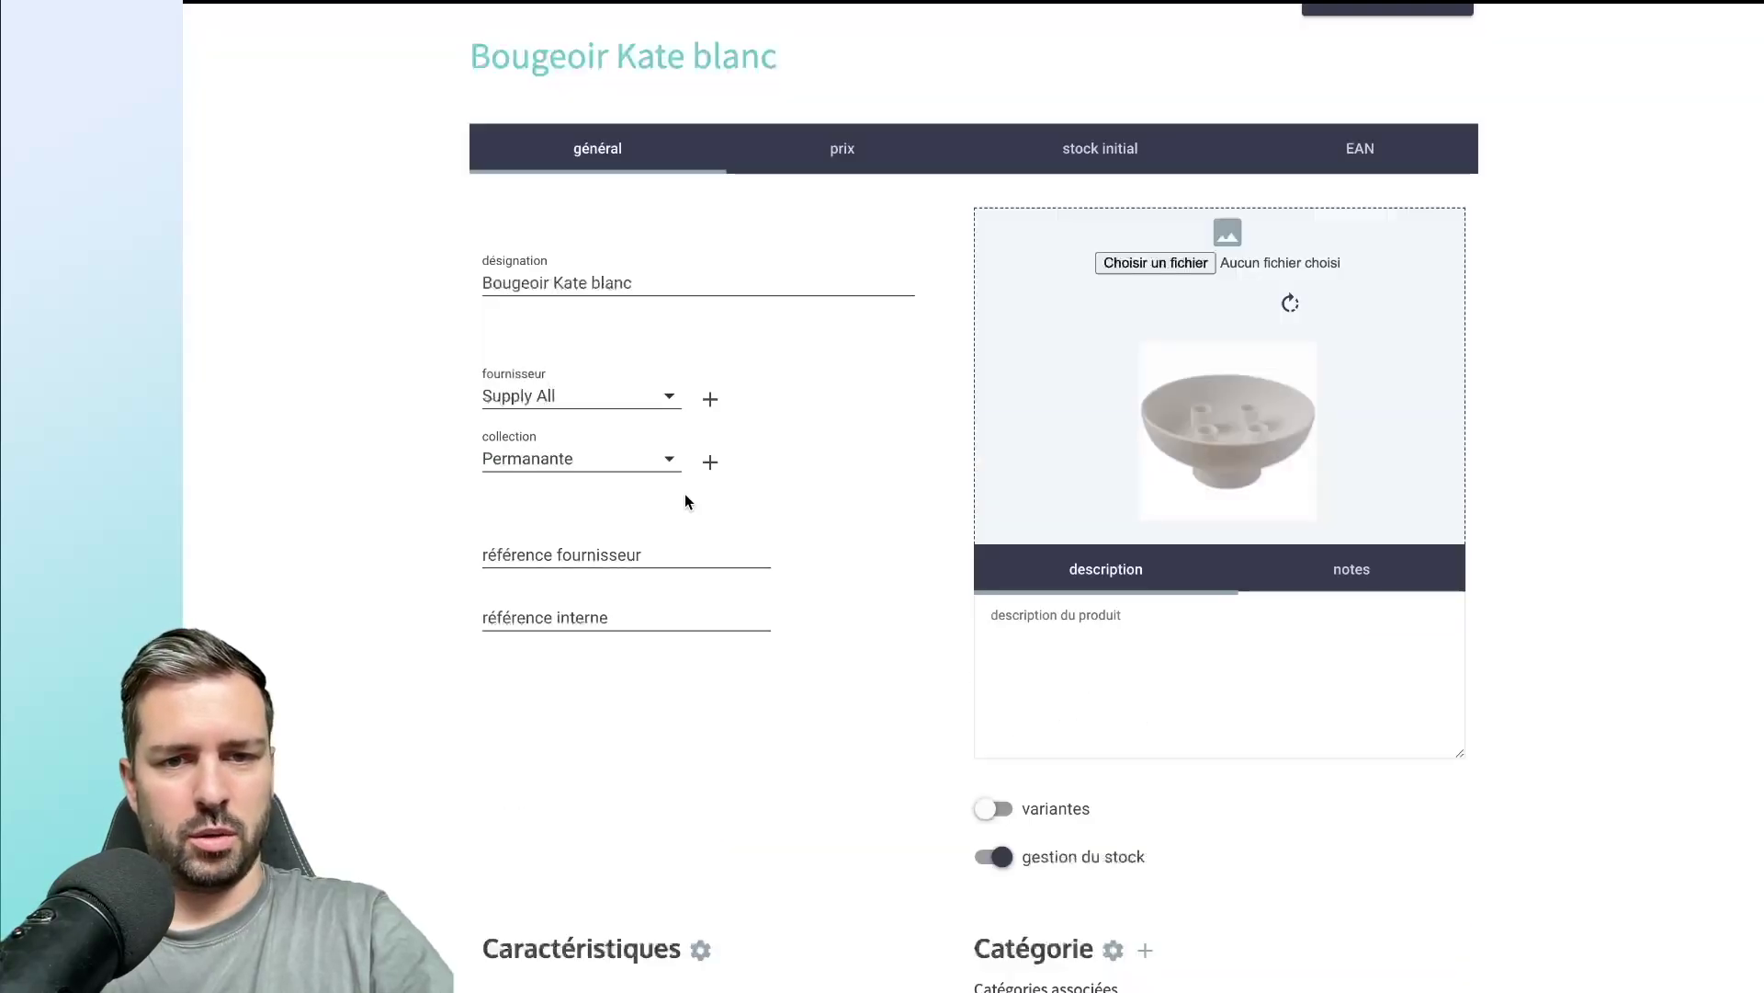
{"action": "left_click", "coordinate": [571, 401]}
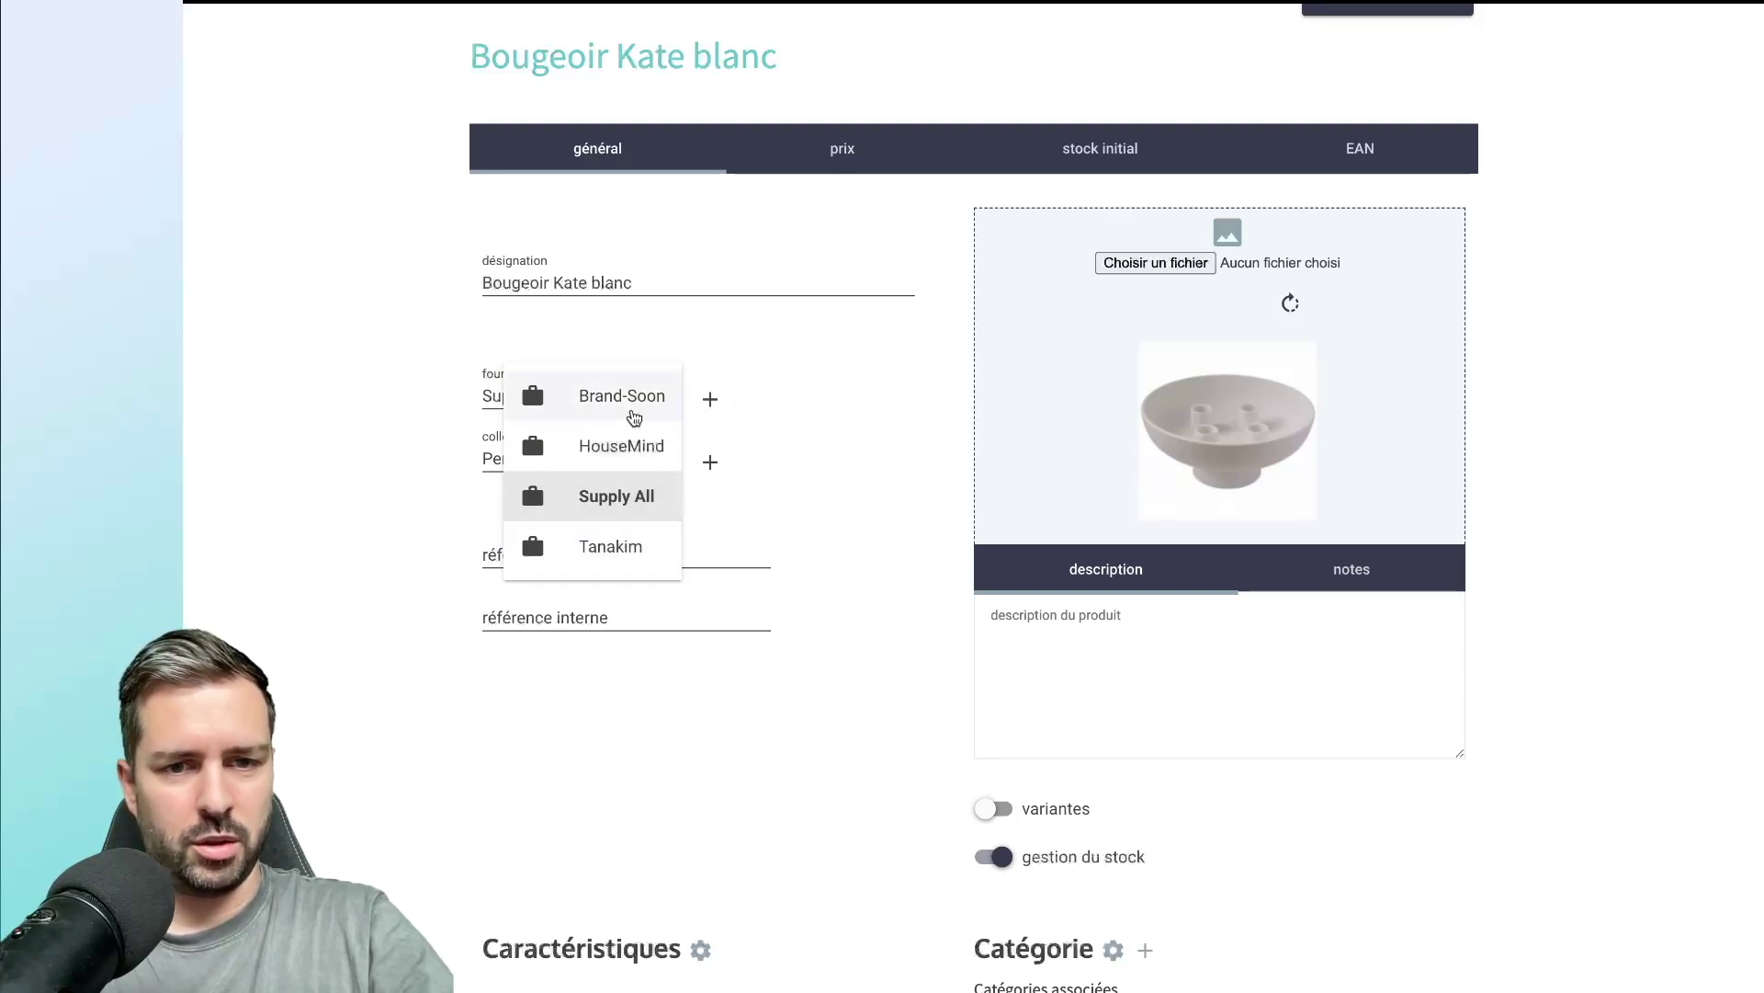
{"action": "left_click", "coordinate": [610, 454]}
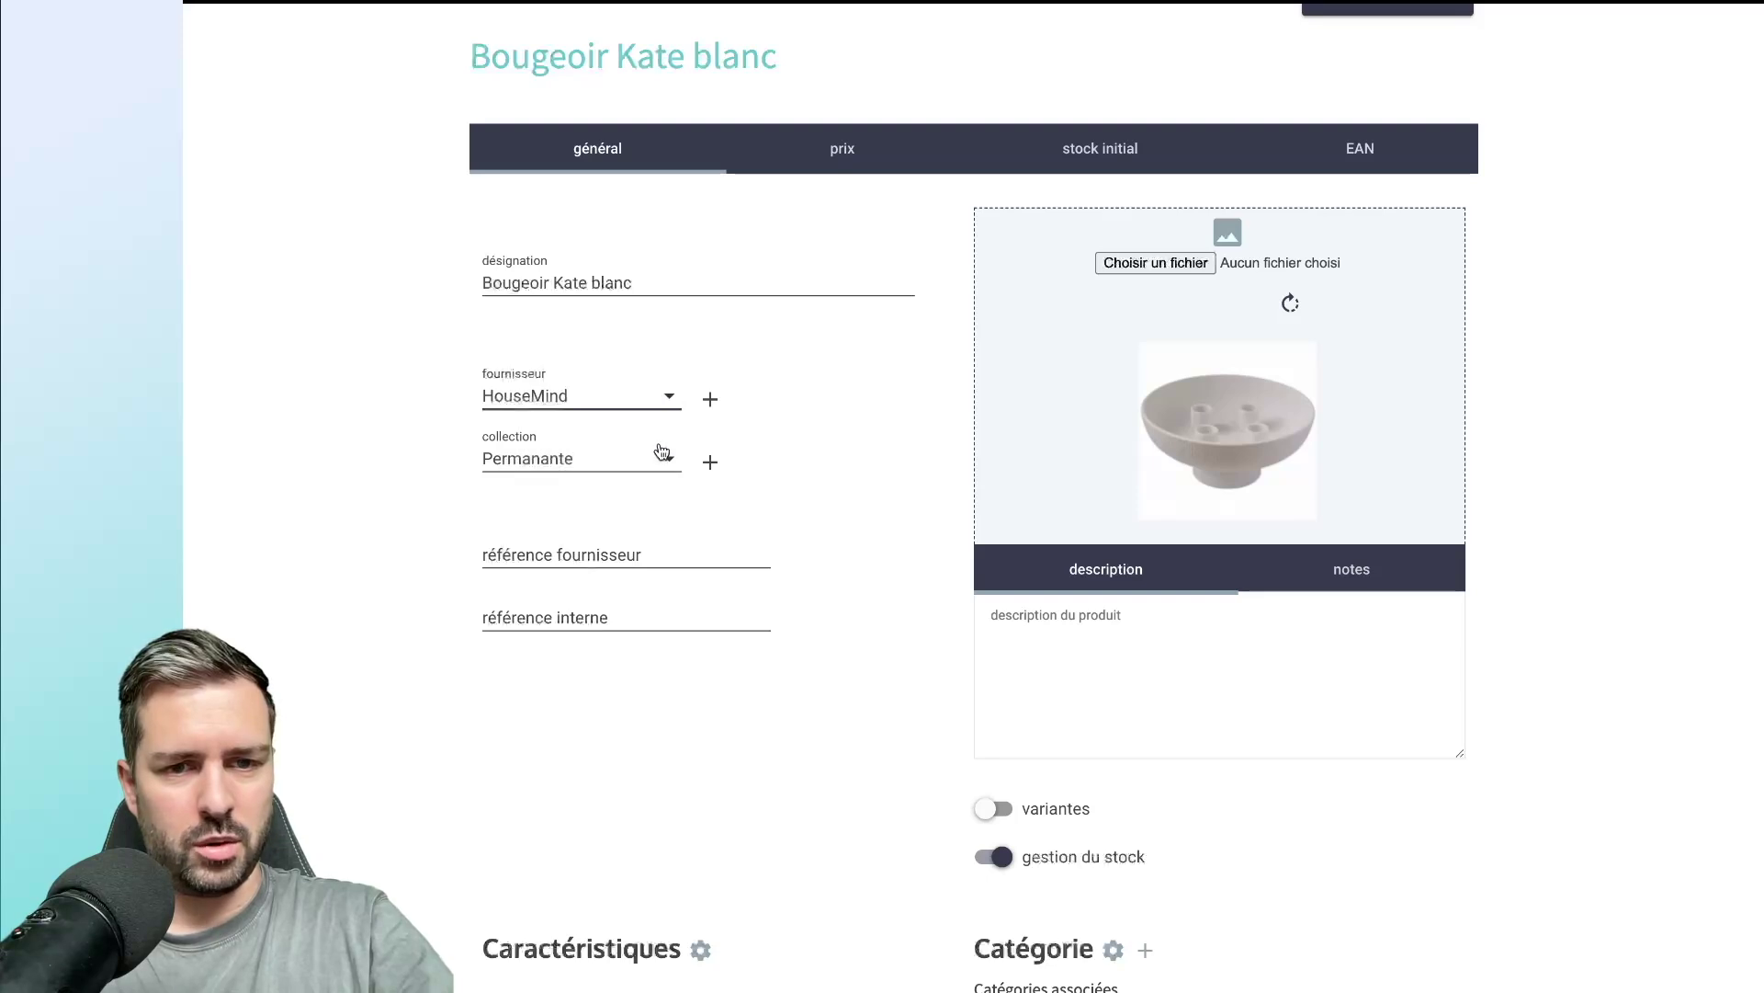
{"action": "scroll", "coordinate": [800, 431], "scroll_direction": "down", "scroll_amount": 2}
{"action": "scroll", "coordinate": [800, 439], "scroll_direction": "up", "scroll_amount": 3}
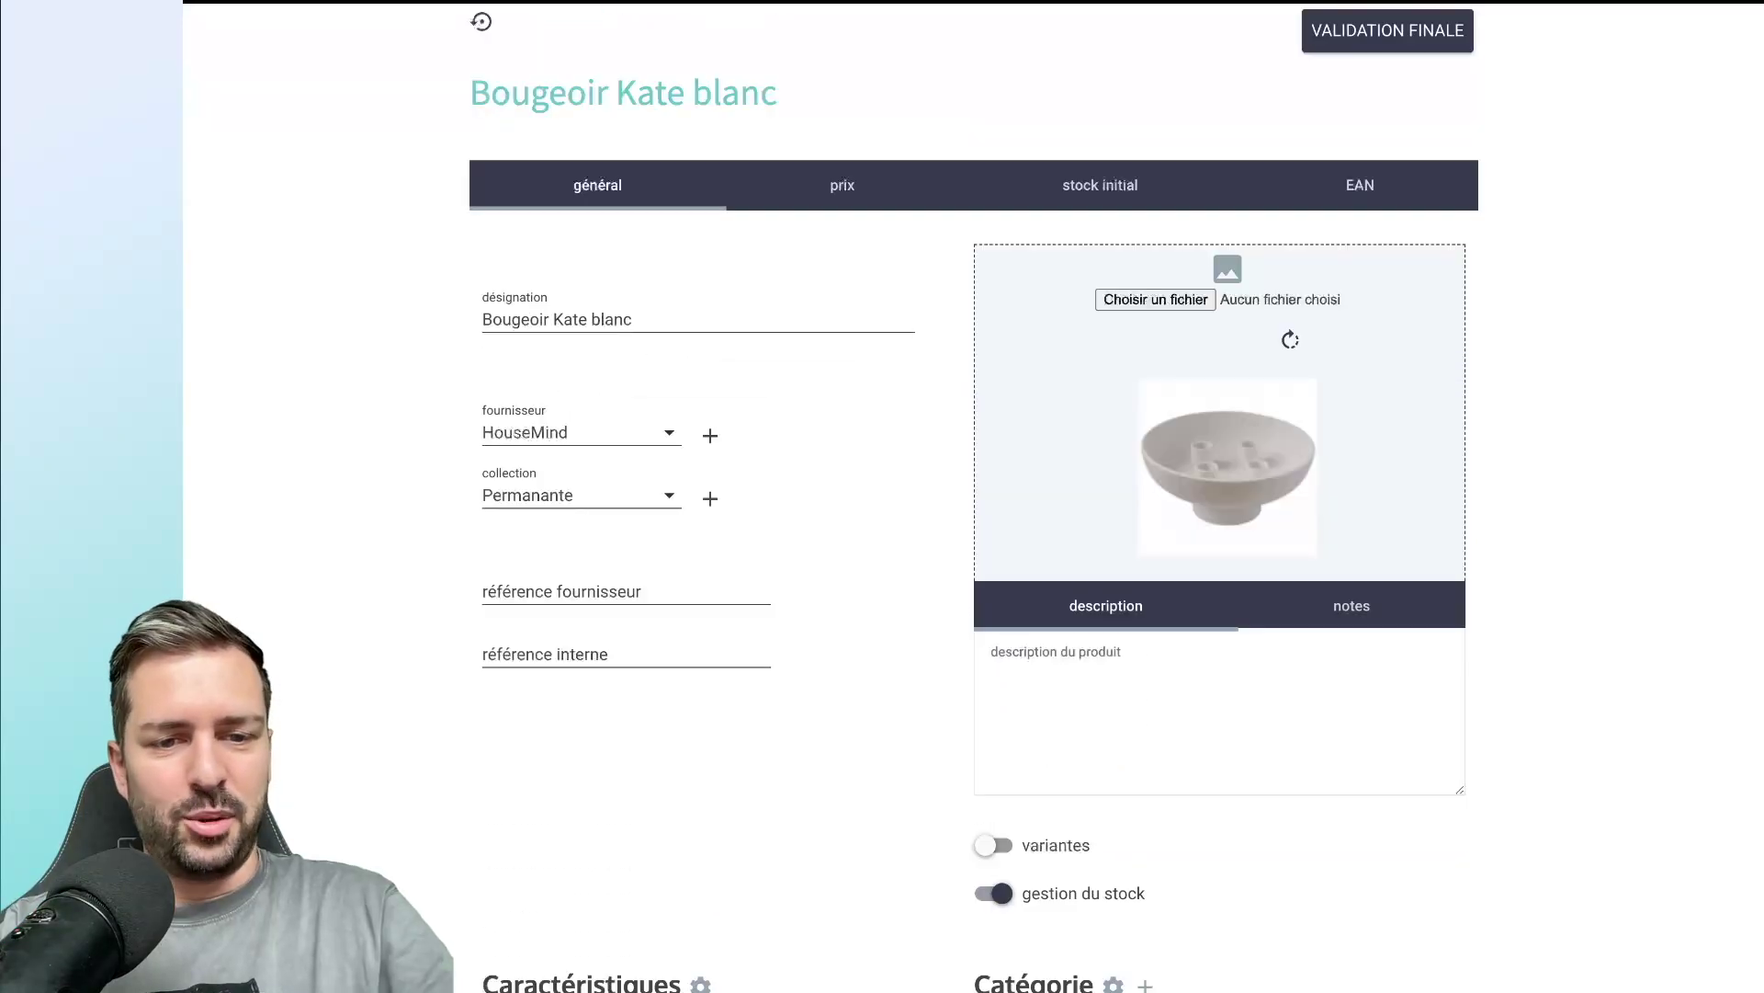
Set the supplier reference (référence fournisseur) to SUR432B and the internal reference (référence interne) to DE438K.
{"action": "left_click", "coordinate": [679, 592]}
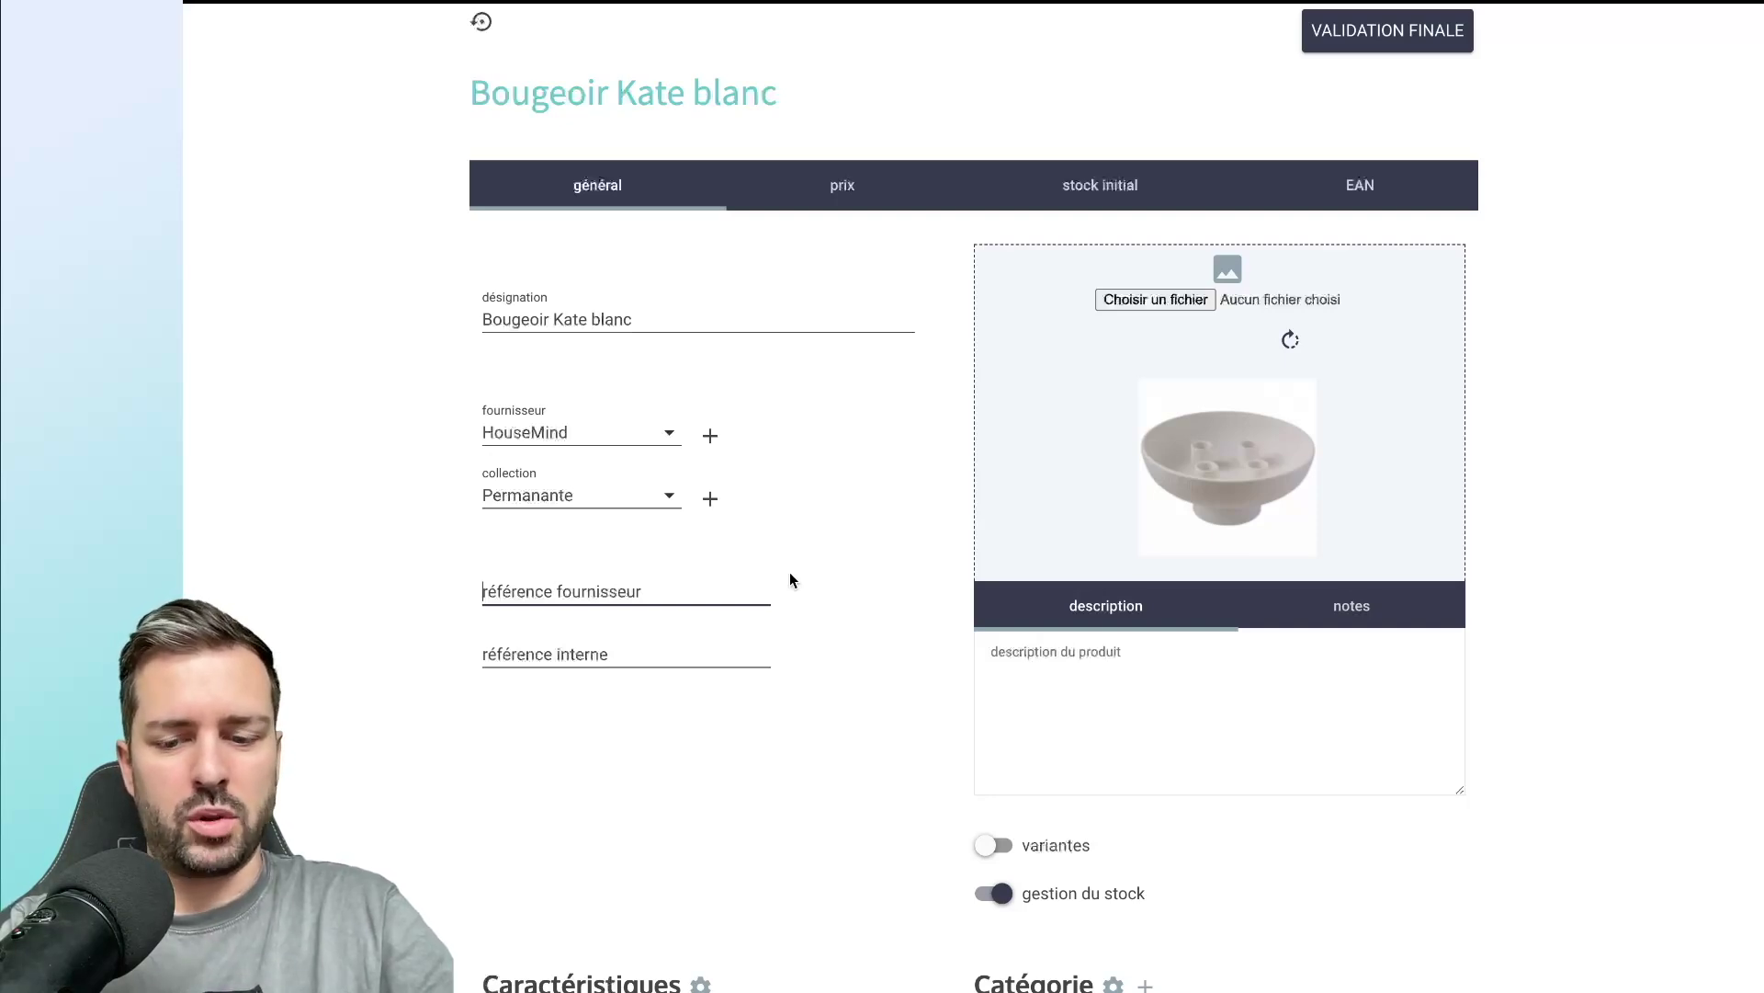
{"action": "type", "text": "S"}
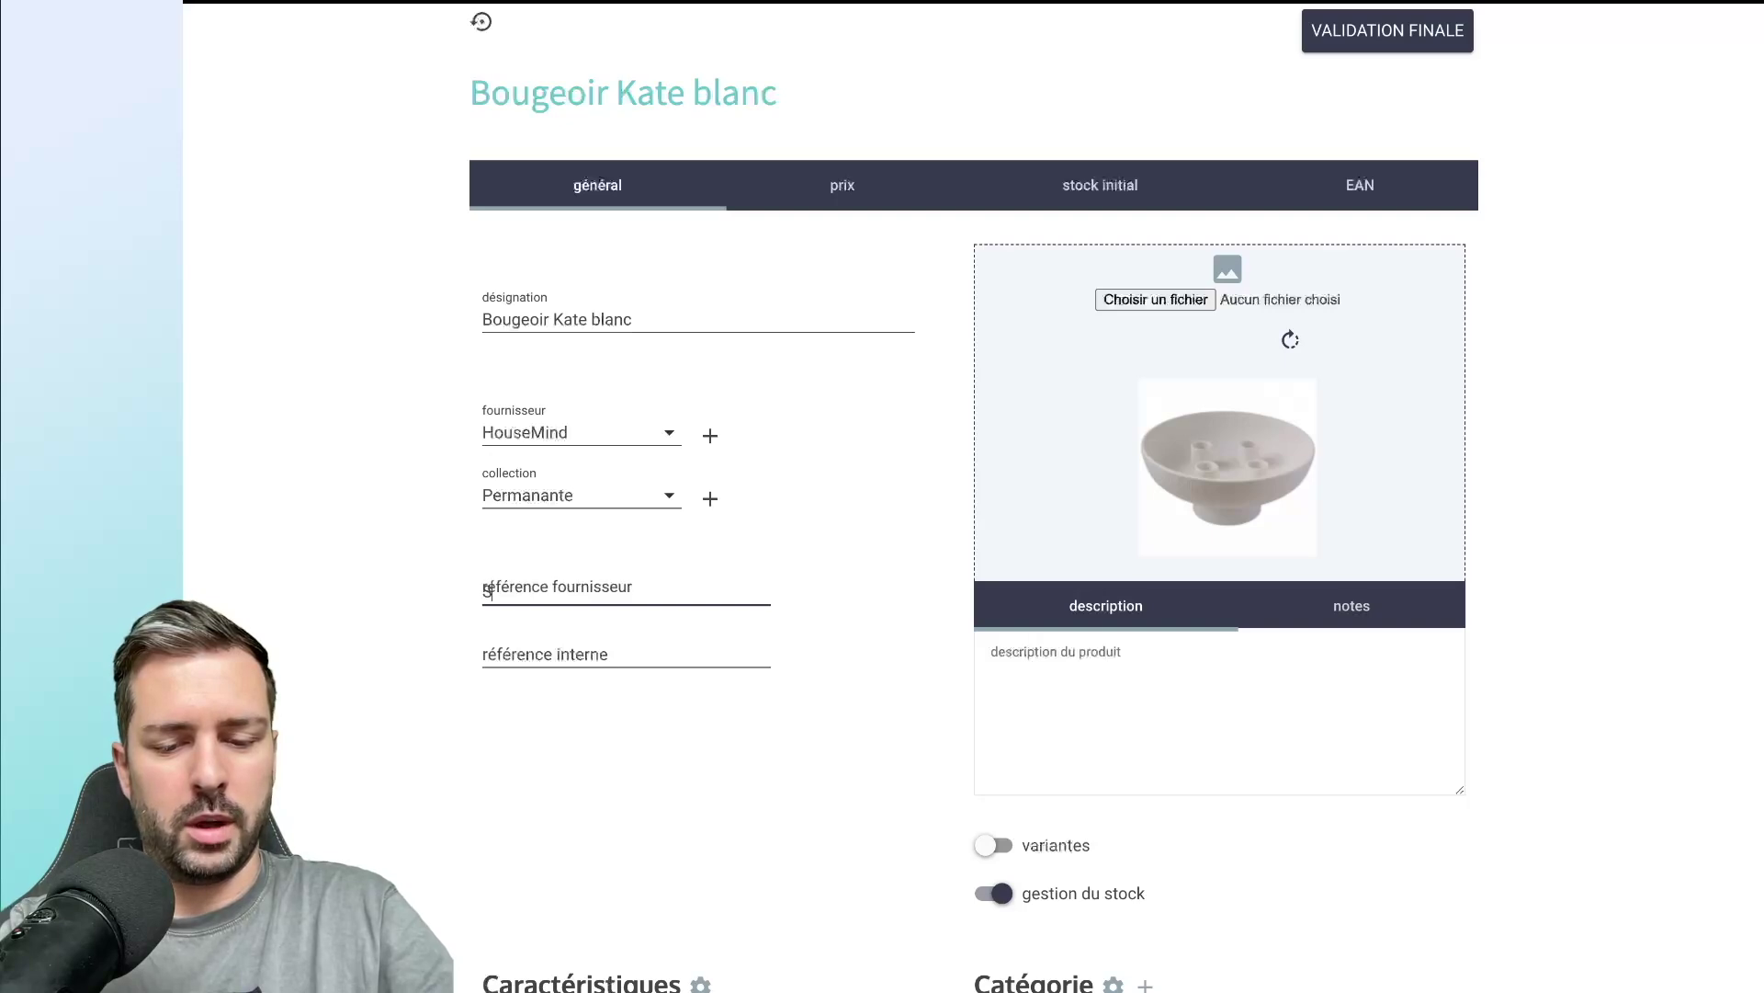
{"action": "type", "text": "UR432B"}
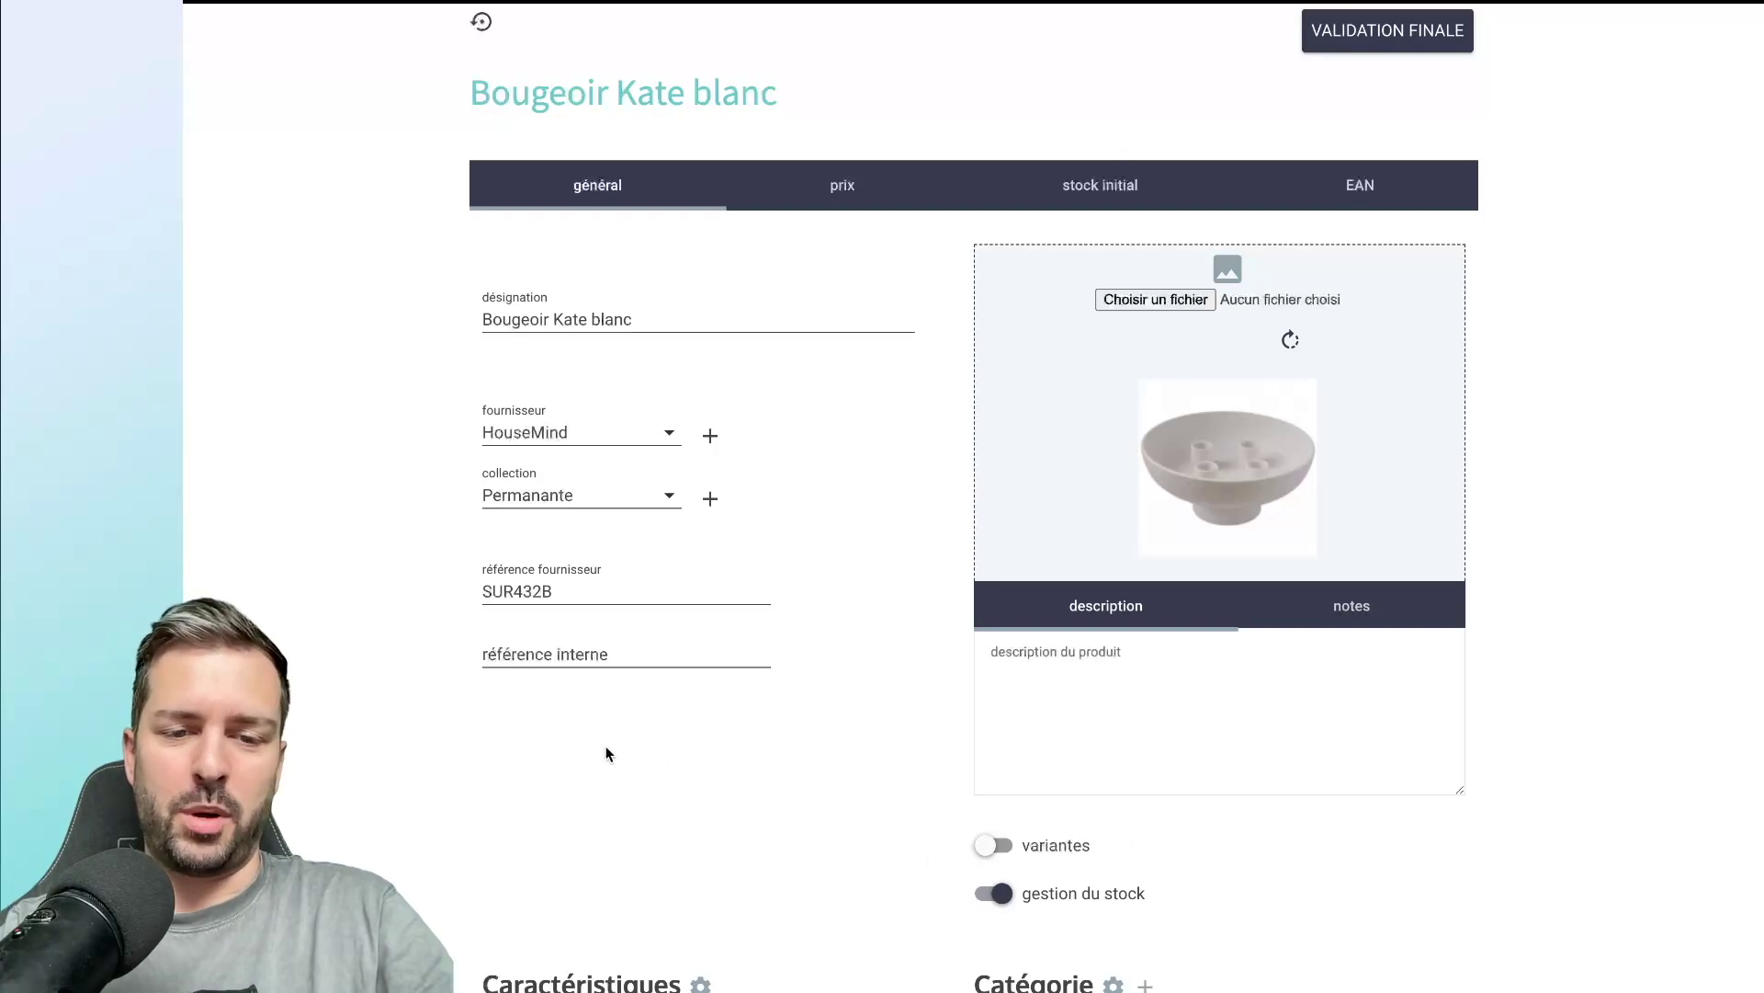
{"action": "left_click", "coordinate": [591, 647]}
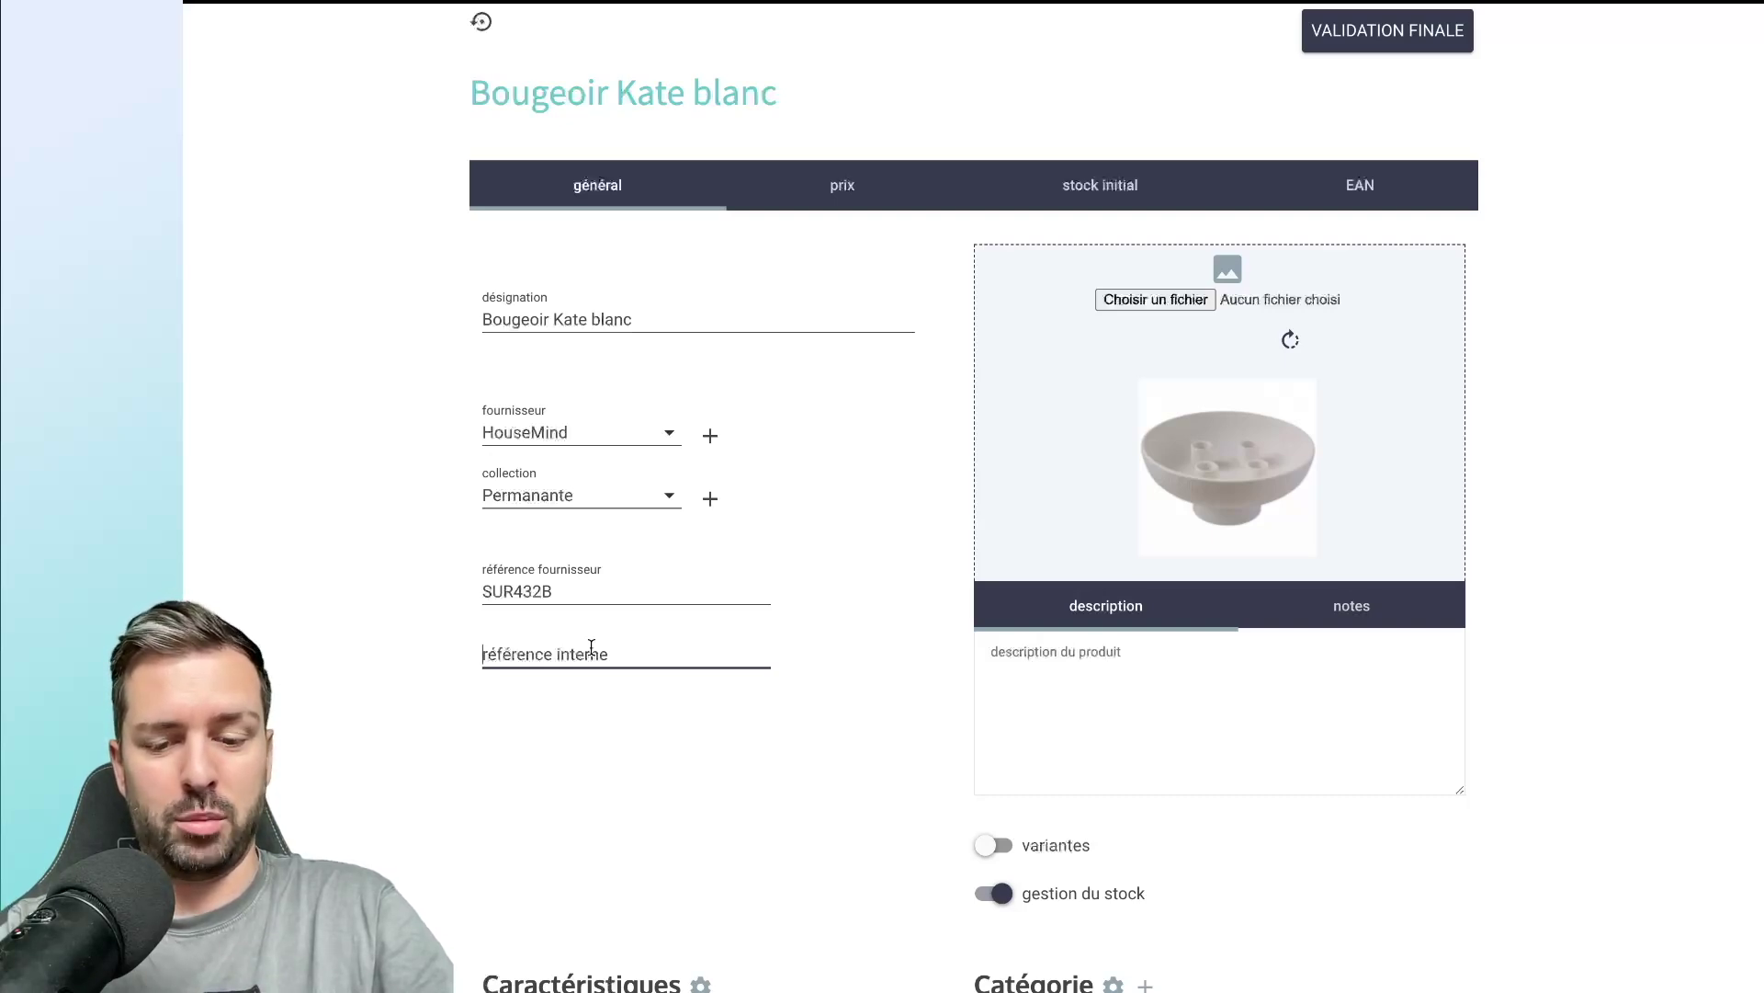
{"action": "left_click", "coordinate": [591, 646]}
{"action": "type", "text": "DE438K"}
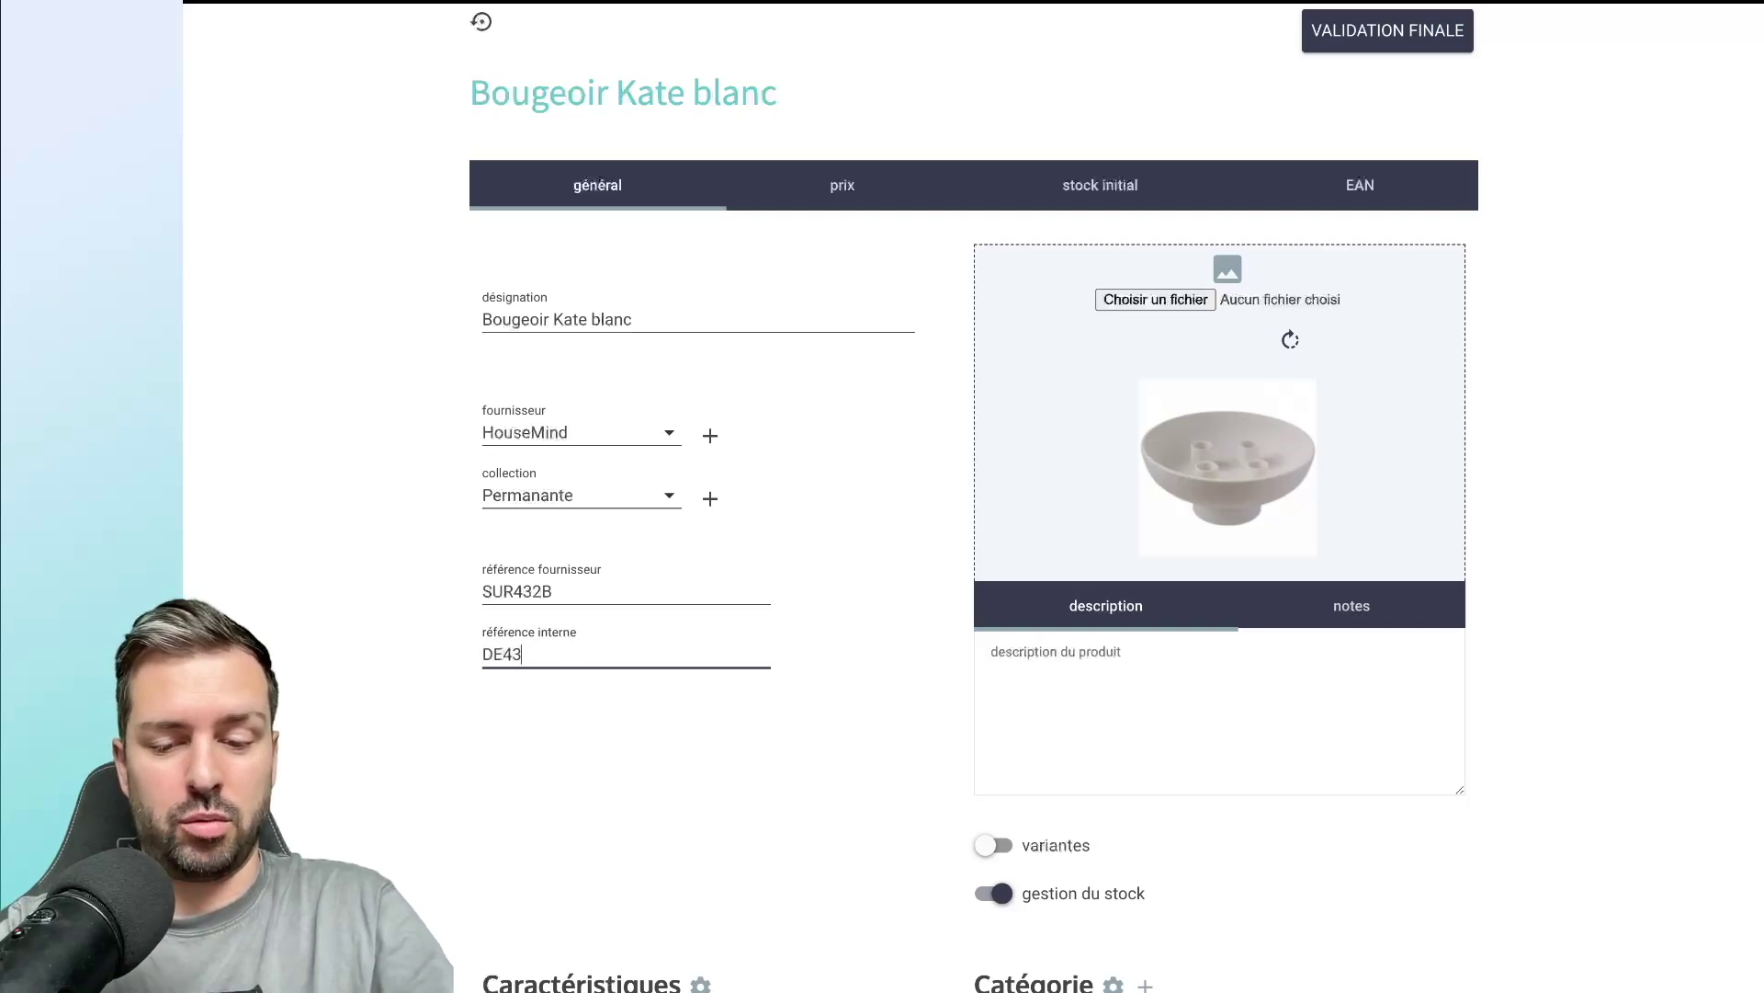
{"action": "left_click", "coordinate": [607, 717]}
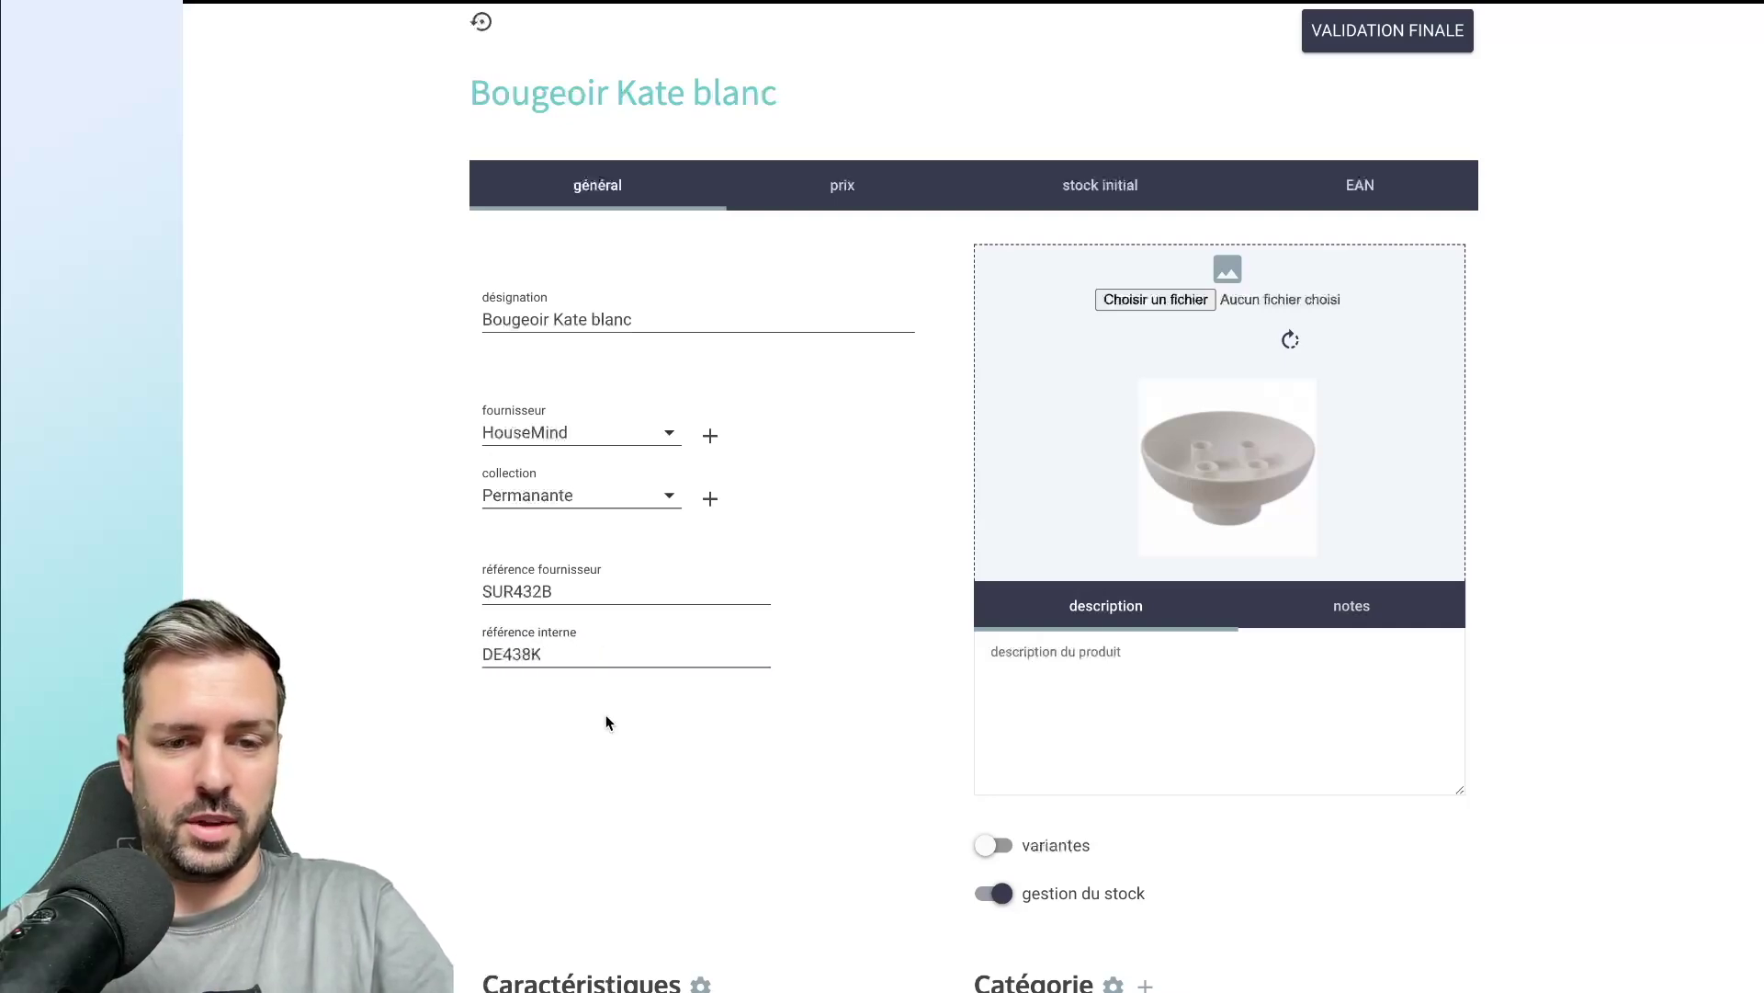
{"action": "double_click", "coordinate": [585, 653]}
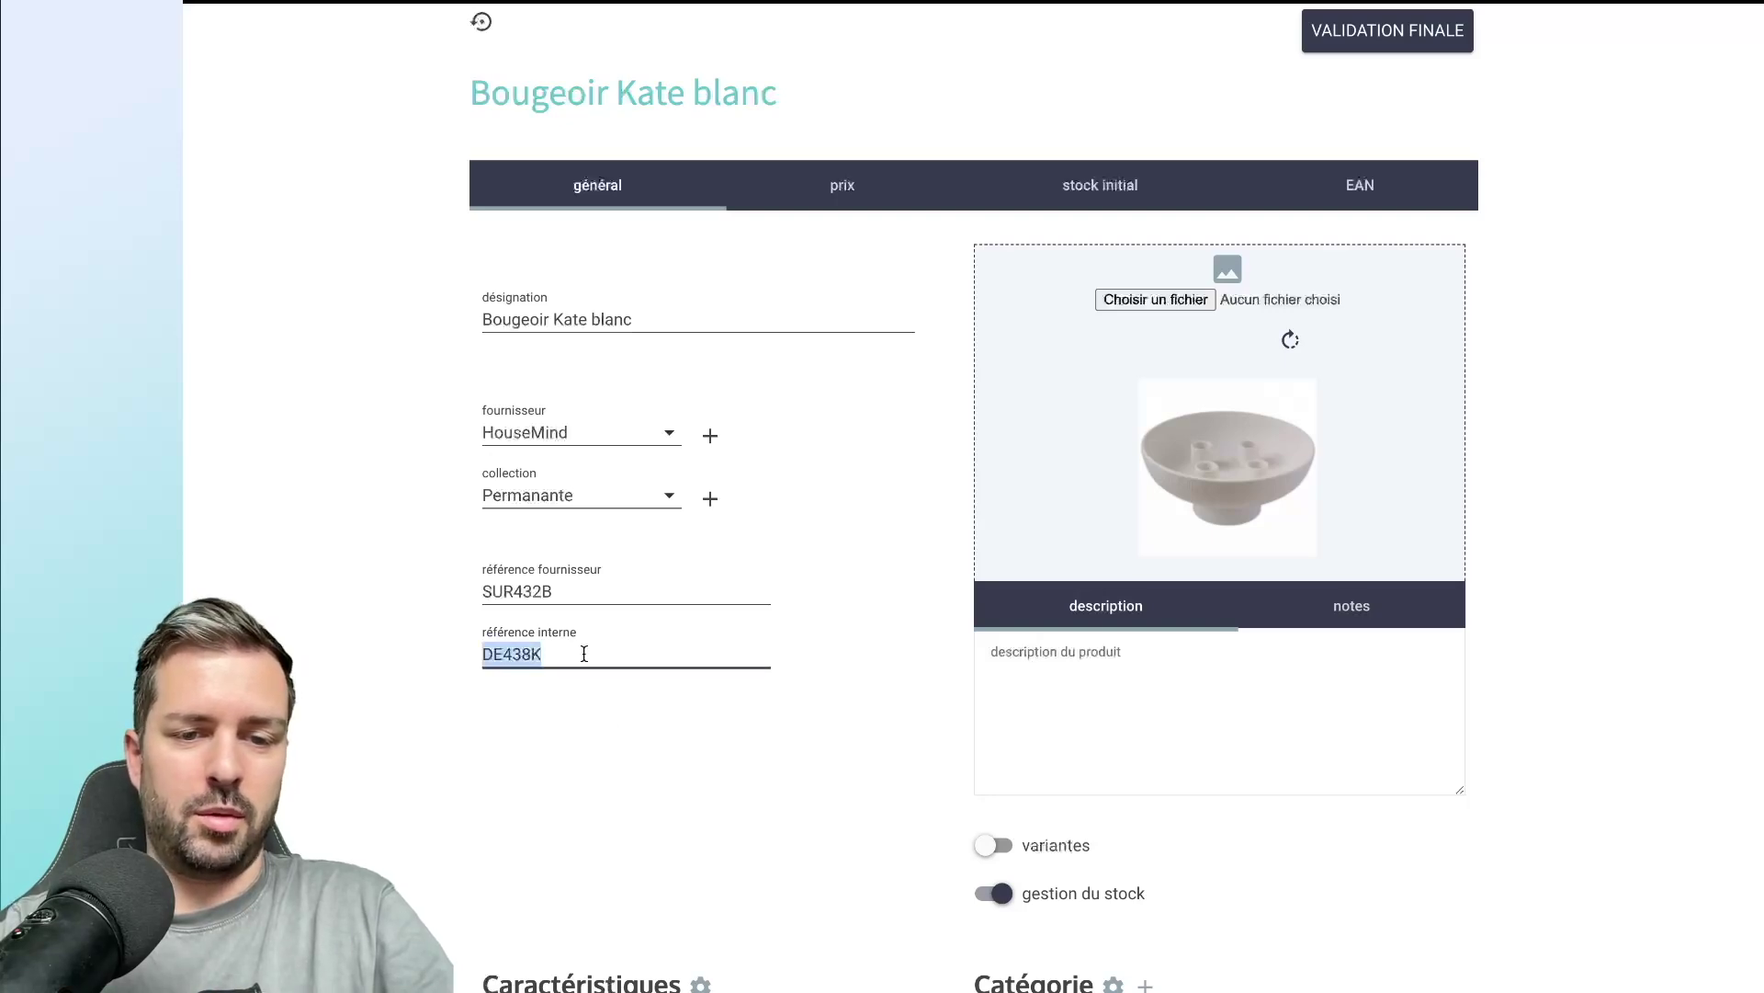
{"action": "left_click", "coordinate": [549, 738]}
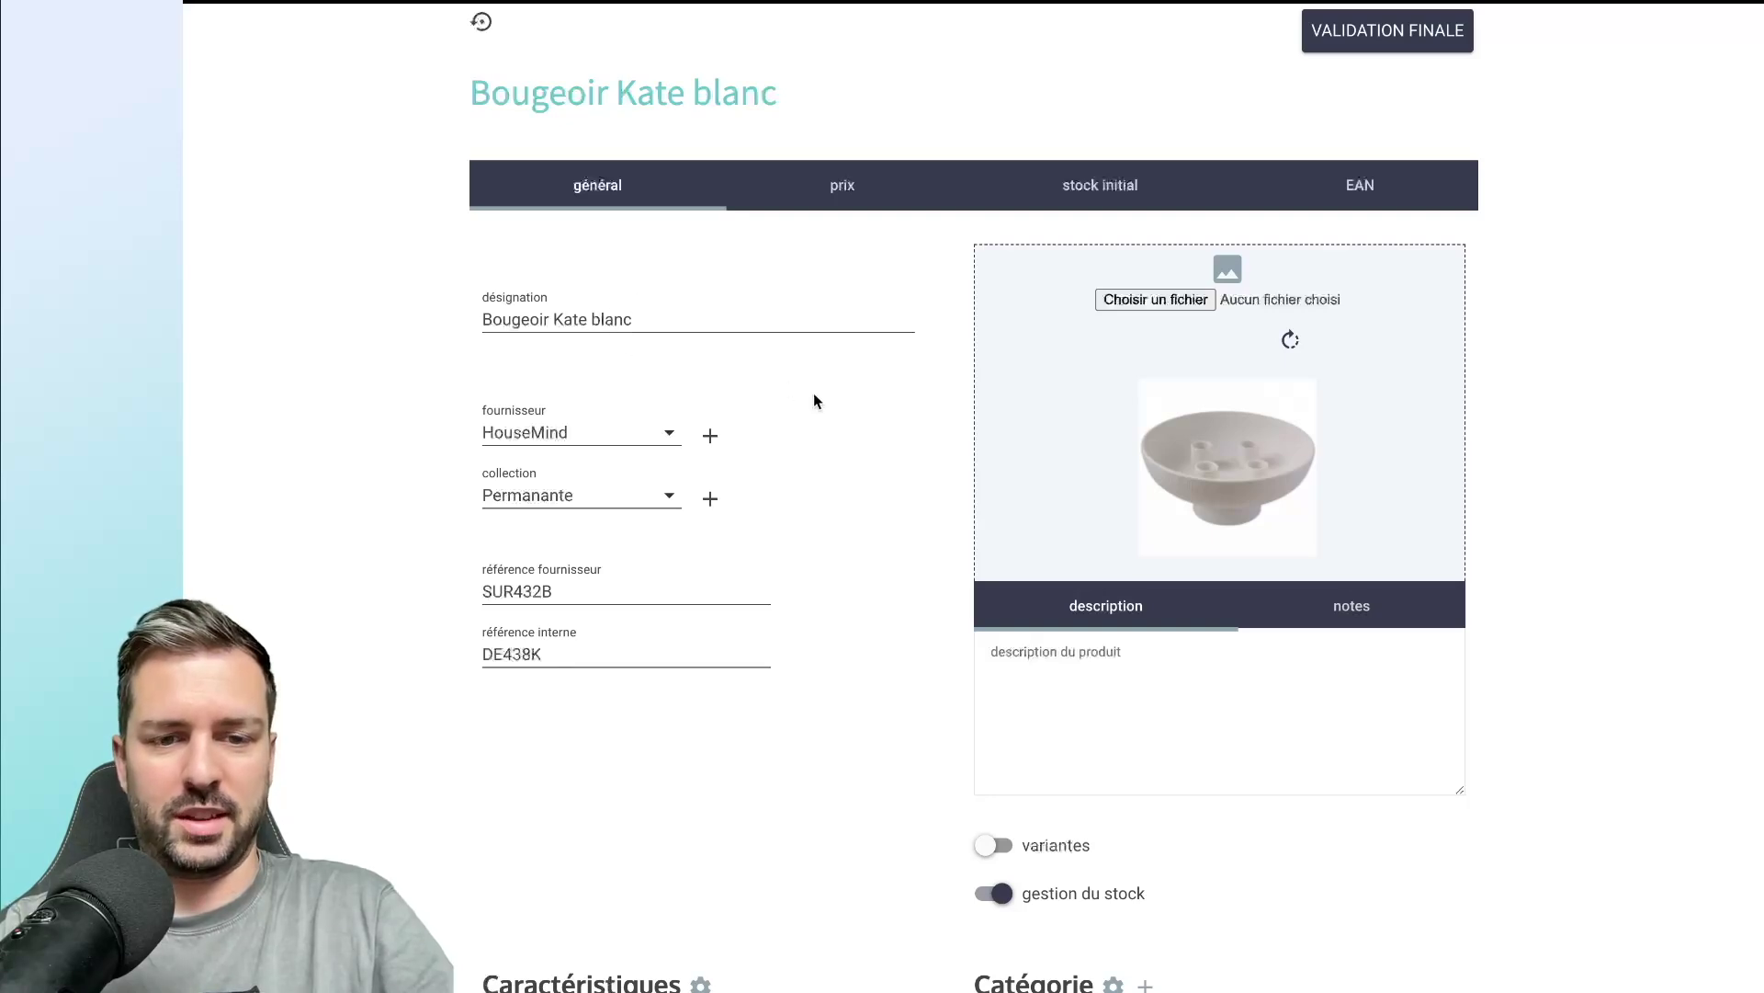
Enter the product description "Superbe petit bougeoir blanc en pierre. On peut y placer 4 bougies.".
{"action": "scroll", "coordinate": [935, 476], "scroll_direction": "down", "scroll_amount": 2}
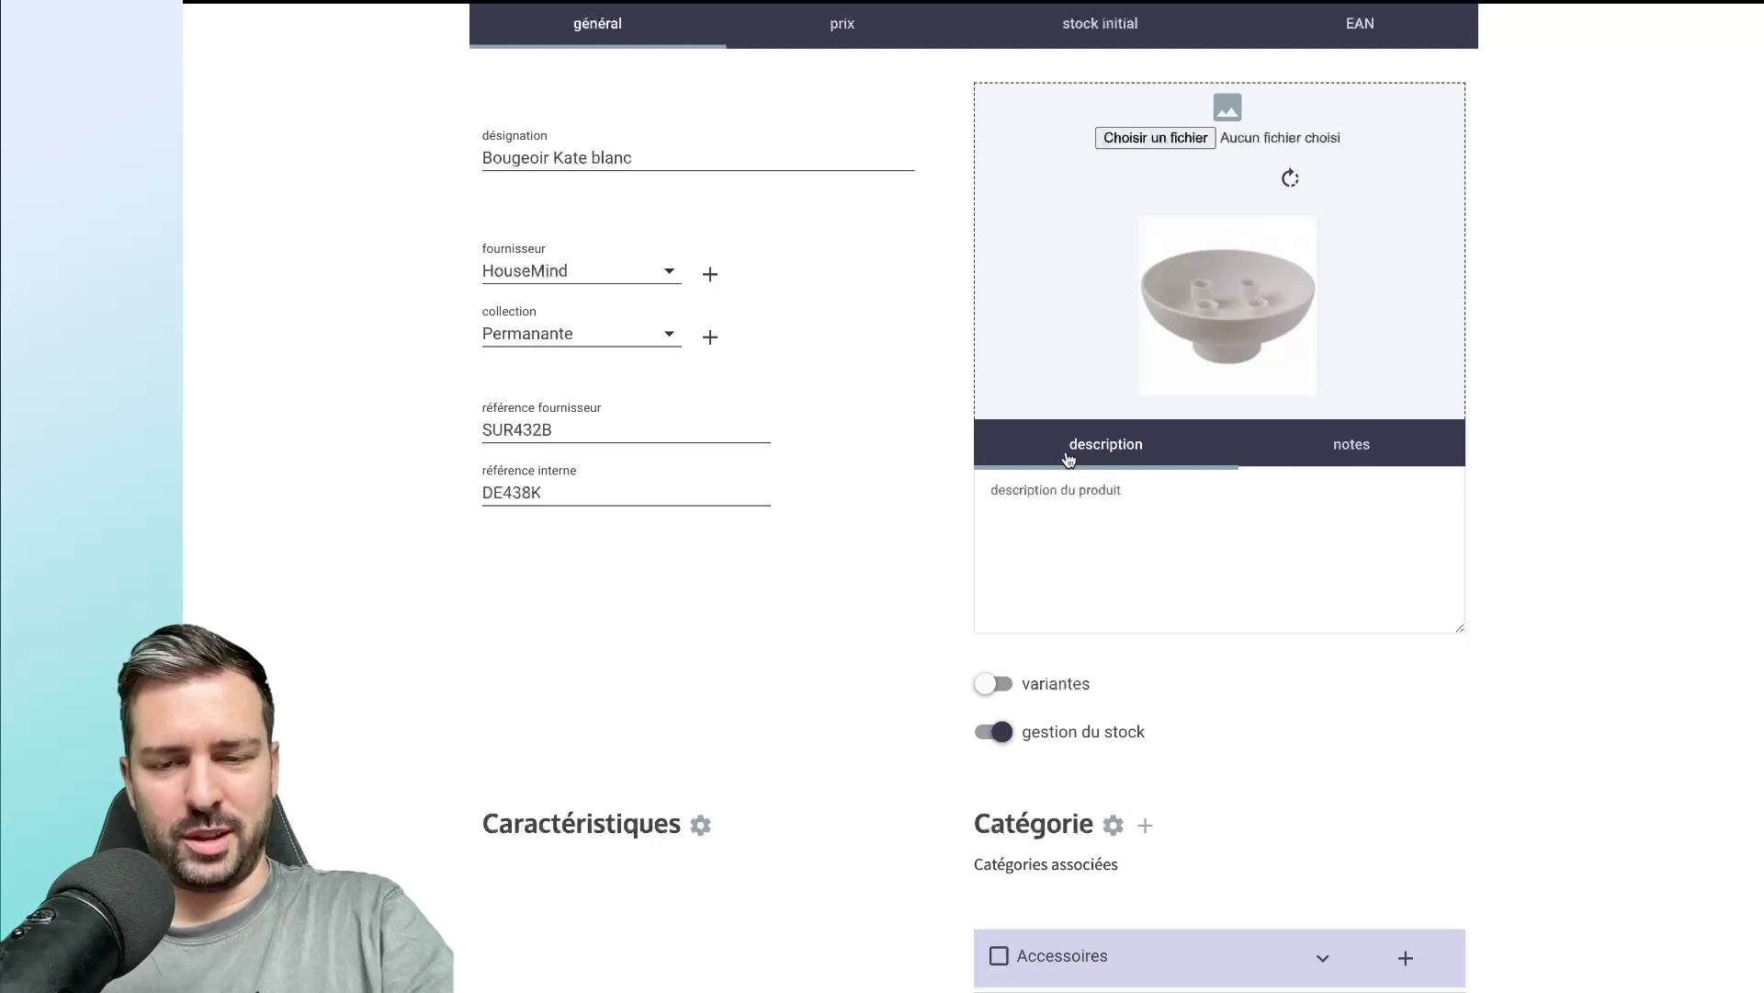
{"action": "left_click", "coordinate": [1331, 455]}
{"action": "left_click", "coordinate": [1161, 457]}
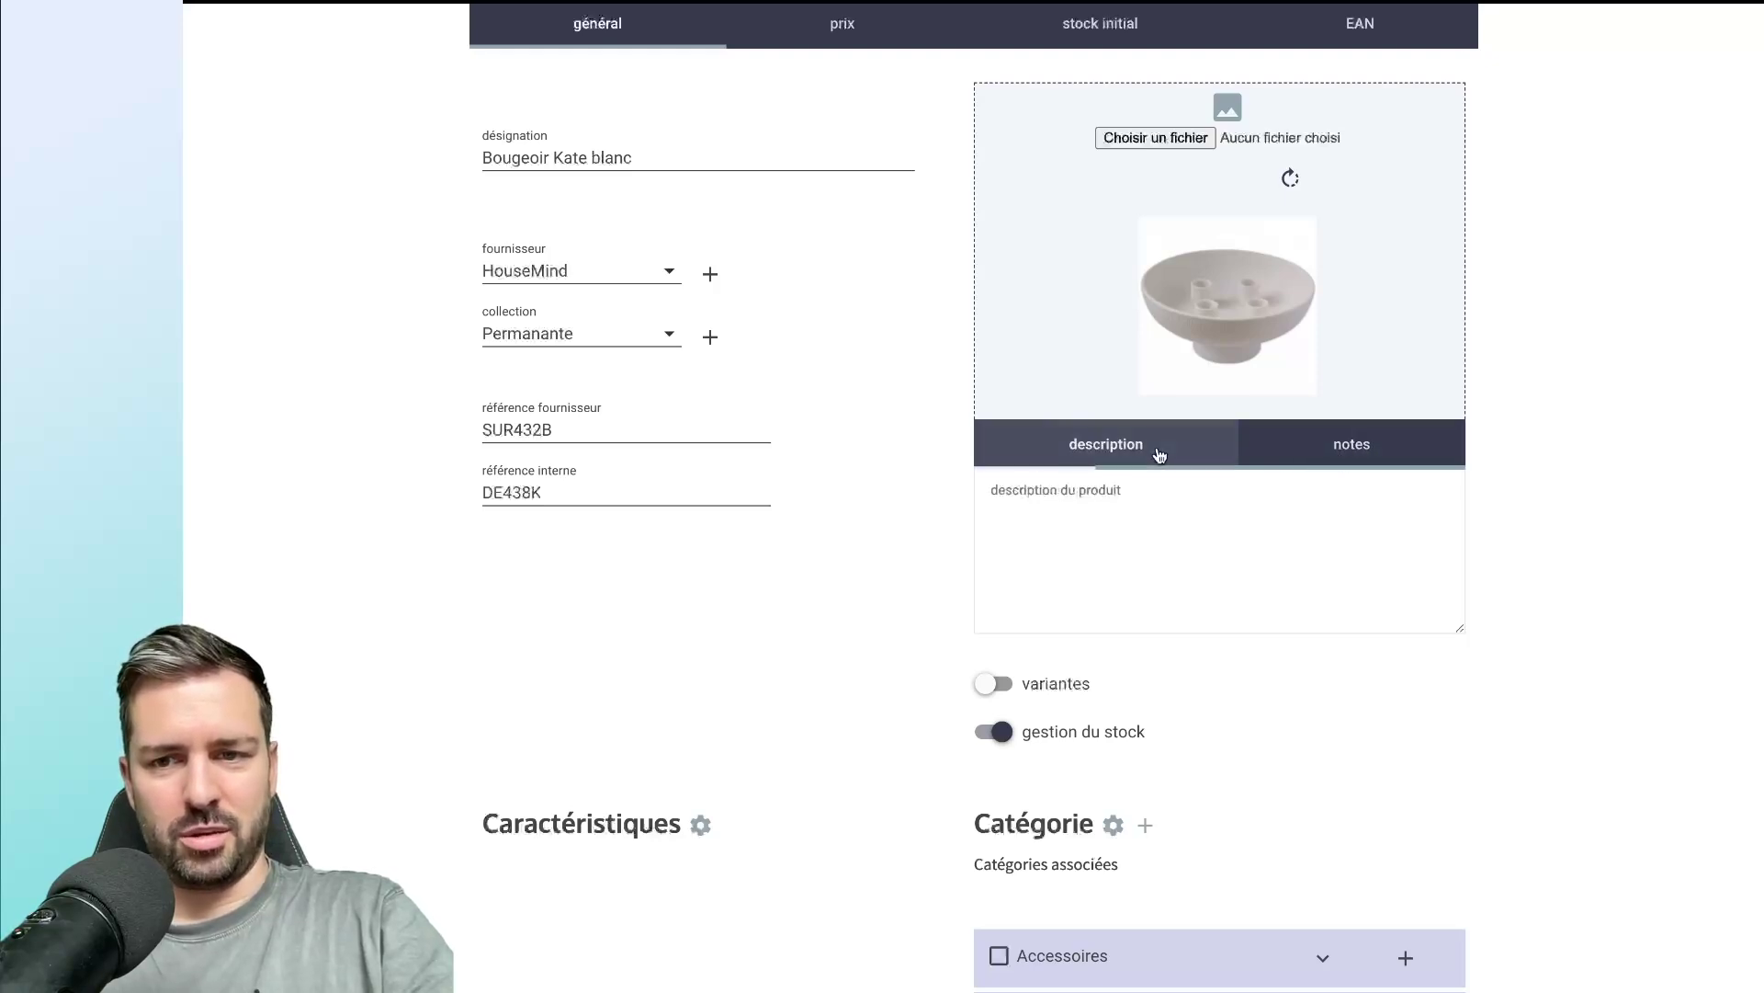
{"action": "left_click", "coordinate": [1172, 457]}
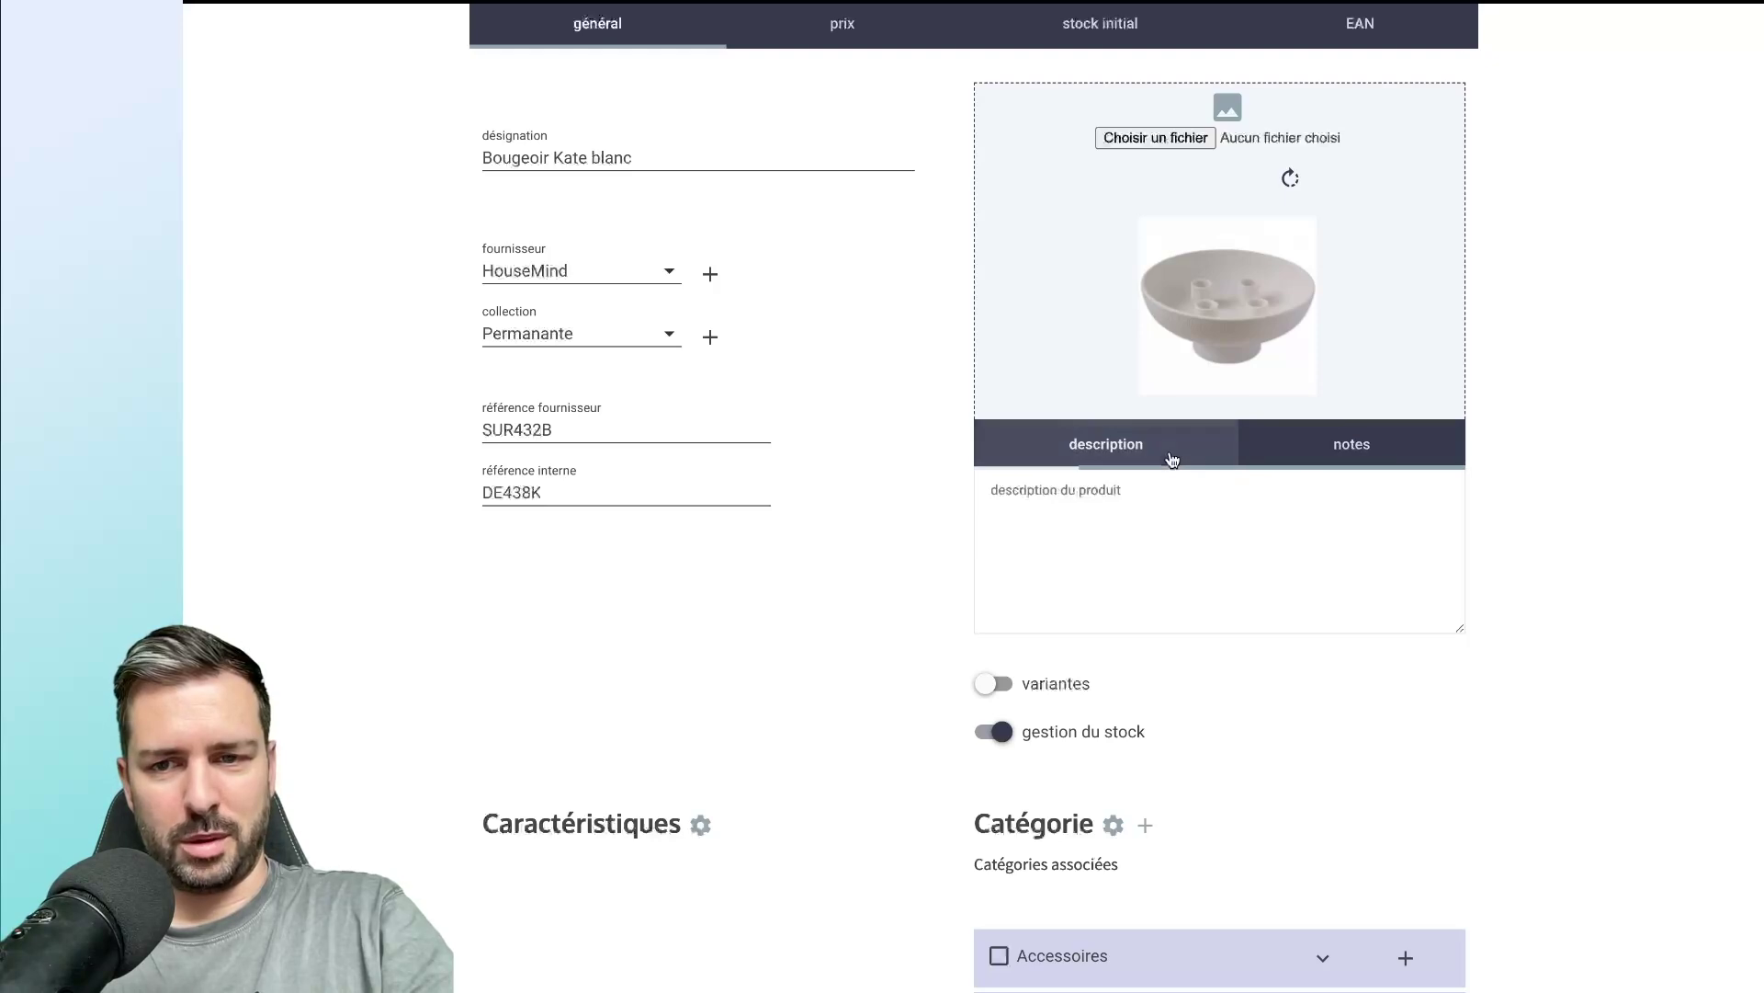
{"action": "left_click", "coordinate": [1117, 503]}
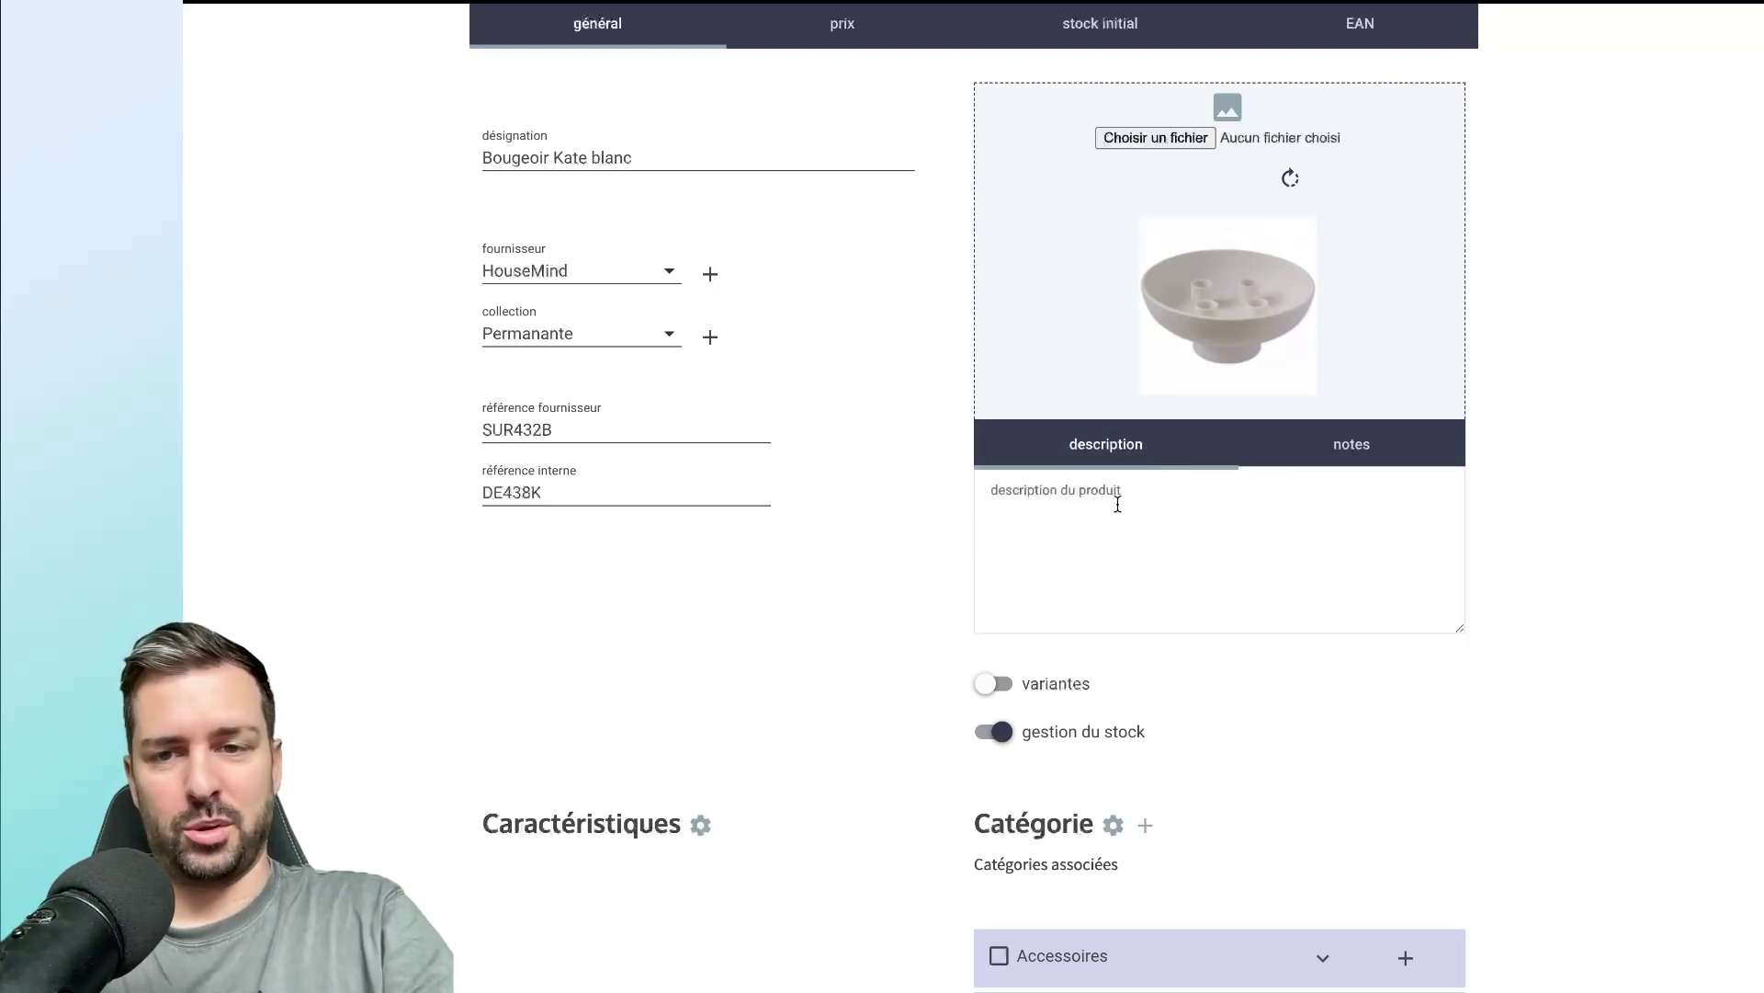
{"action": "type", "text": "SUp"}
{"action": "key", "text": "BackSpace"}
{"action": "key", "text": "BackSpace"}
{"action": "key", "text": "BackSpace"}
{"action": "type", "text": "SUper"}
{"action": "key", "text": "BackSpace"}
{"action": "key", "text": "BackSpace"}
{"action": "key", "text": "BackSpace"}
{"action": "key", "text": "BackSpace"}
{"action": "type", "text": "uperbe"}
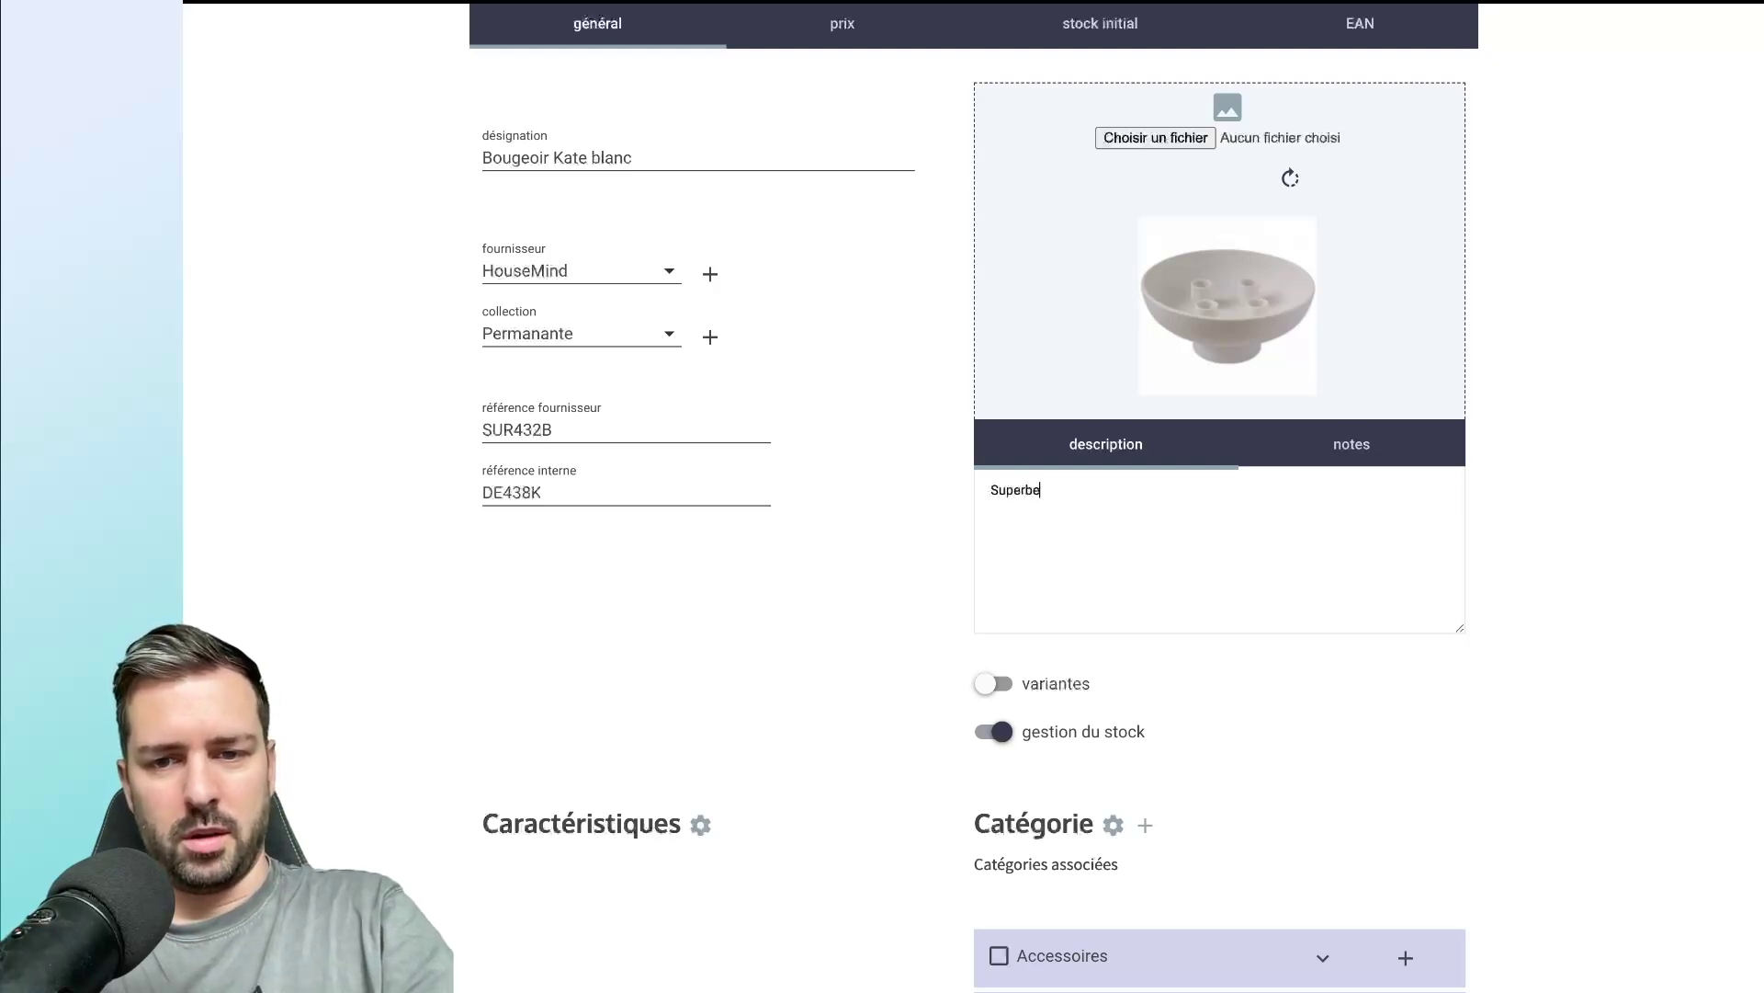
{"action": "type", "text": " petit boug"}
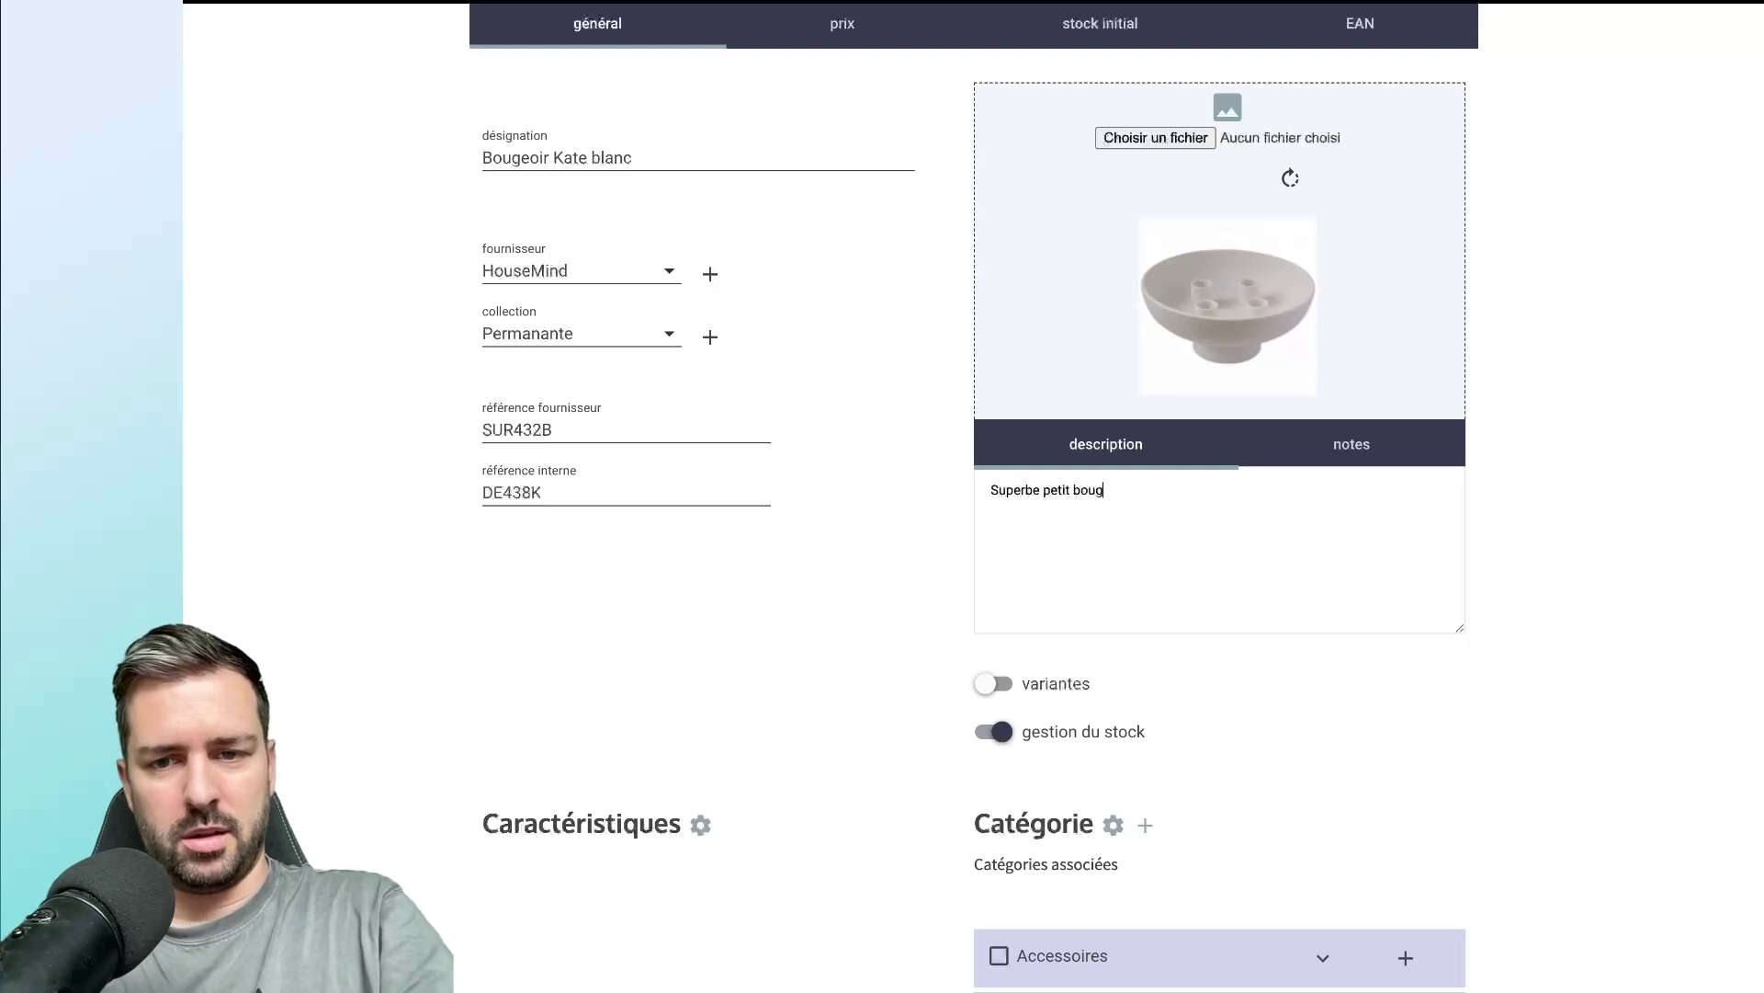
{"action": "type", "text": "eoir blanc e"}
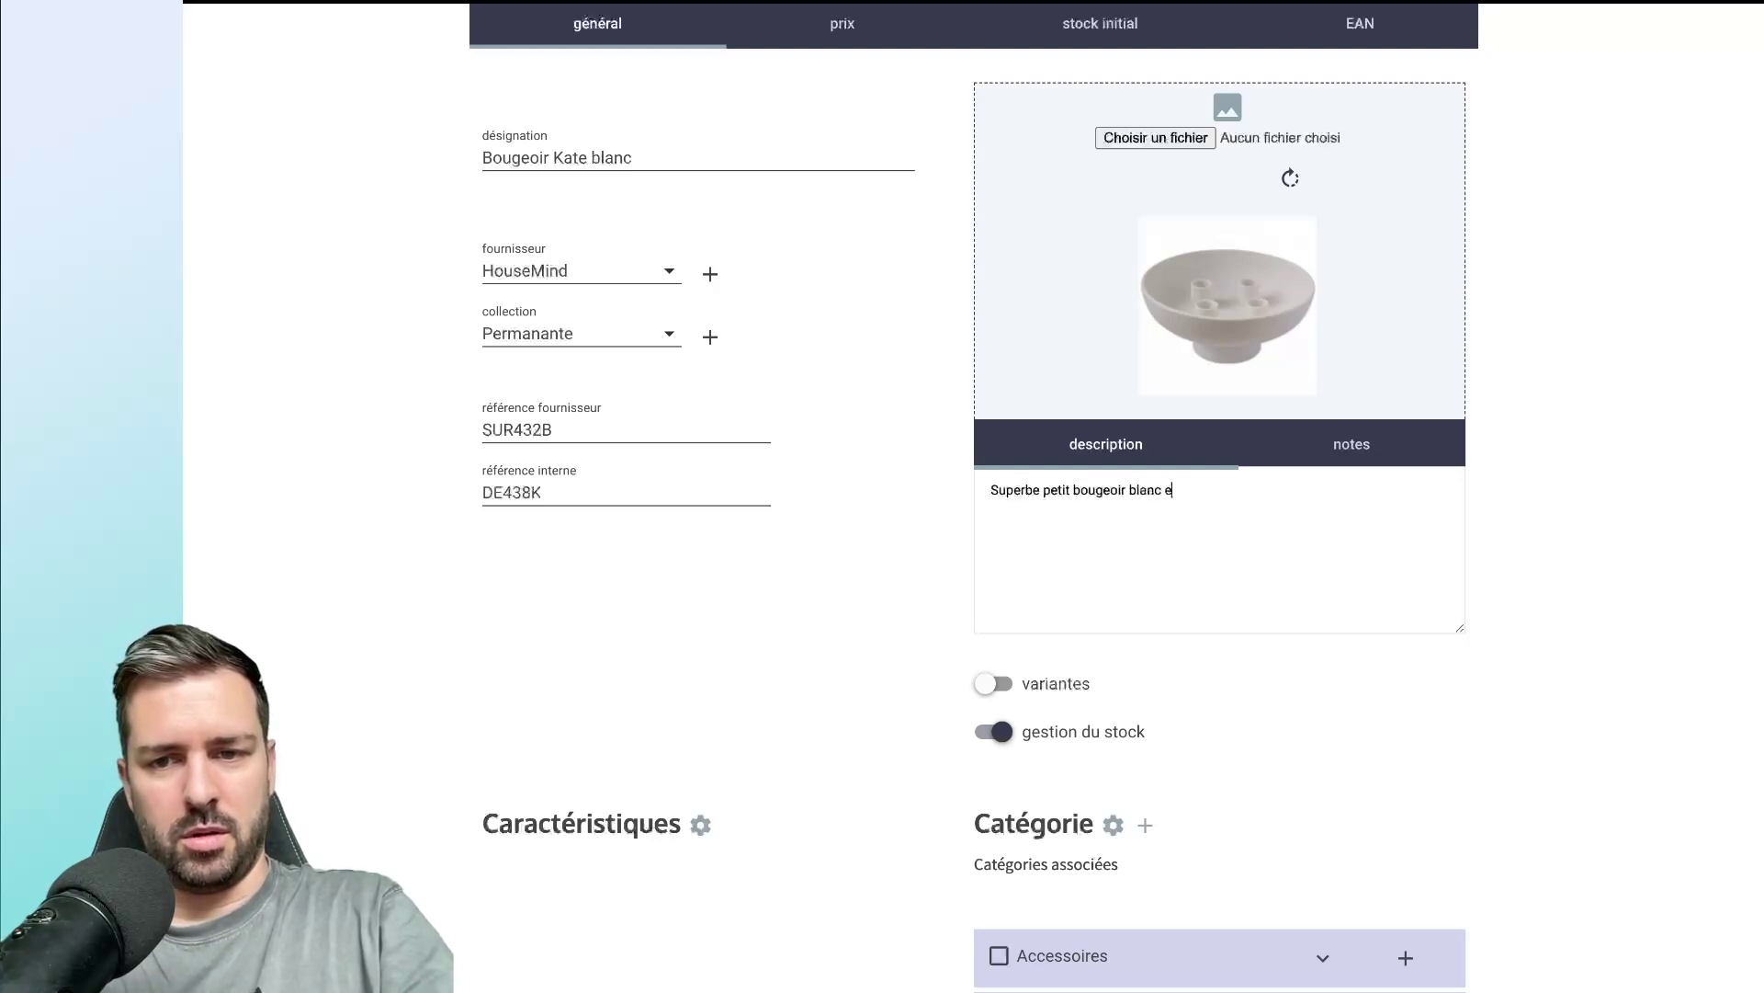
{"action": "type", "text": "n pierre"}
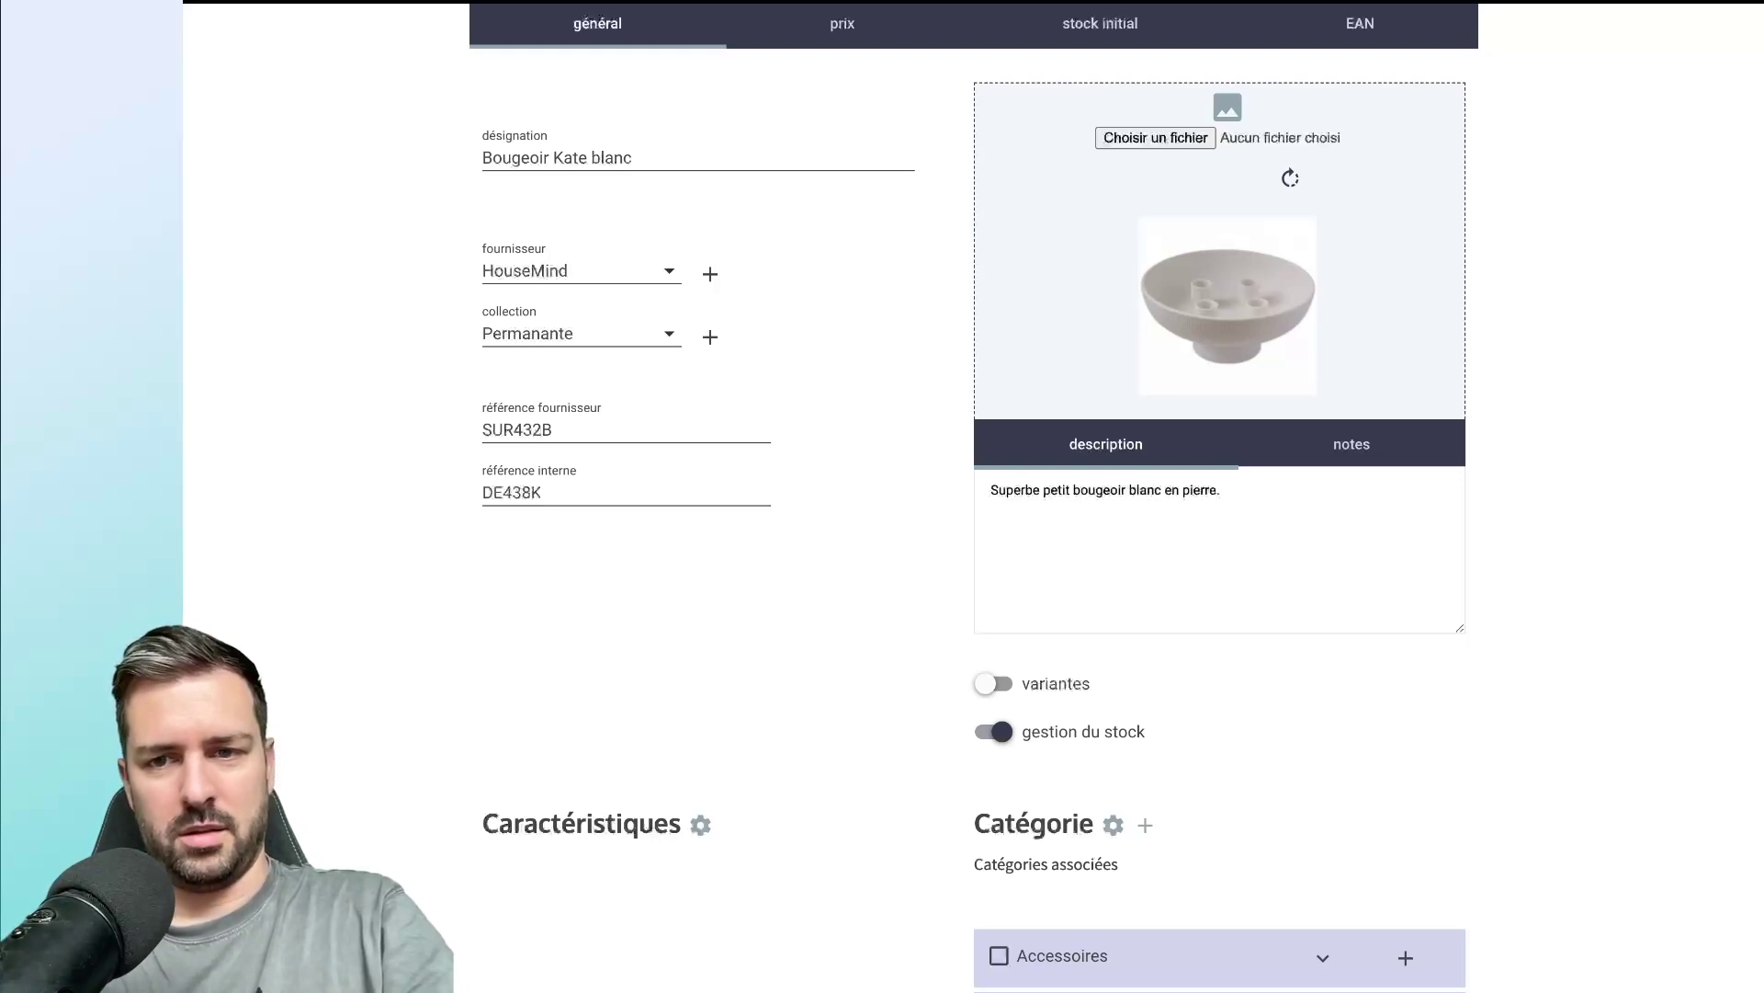
{"action": "type", "text": ". On peut "}
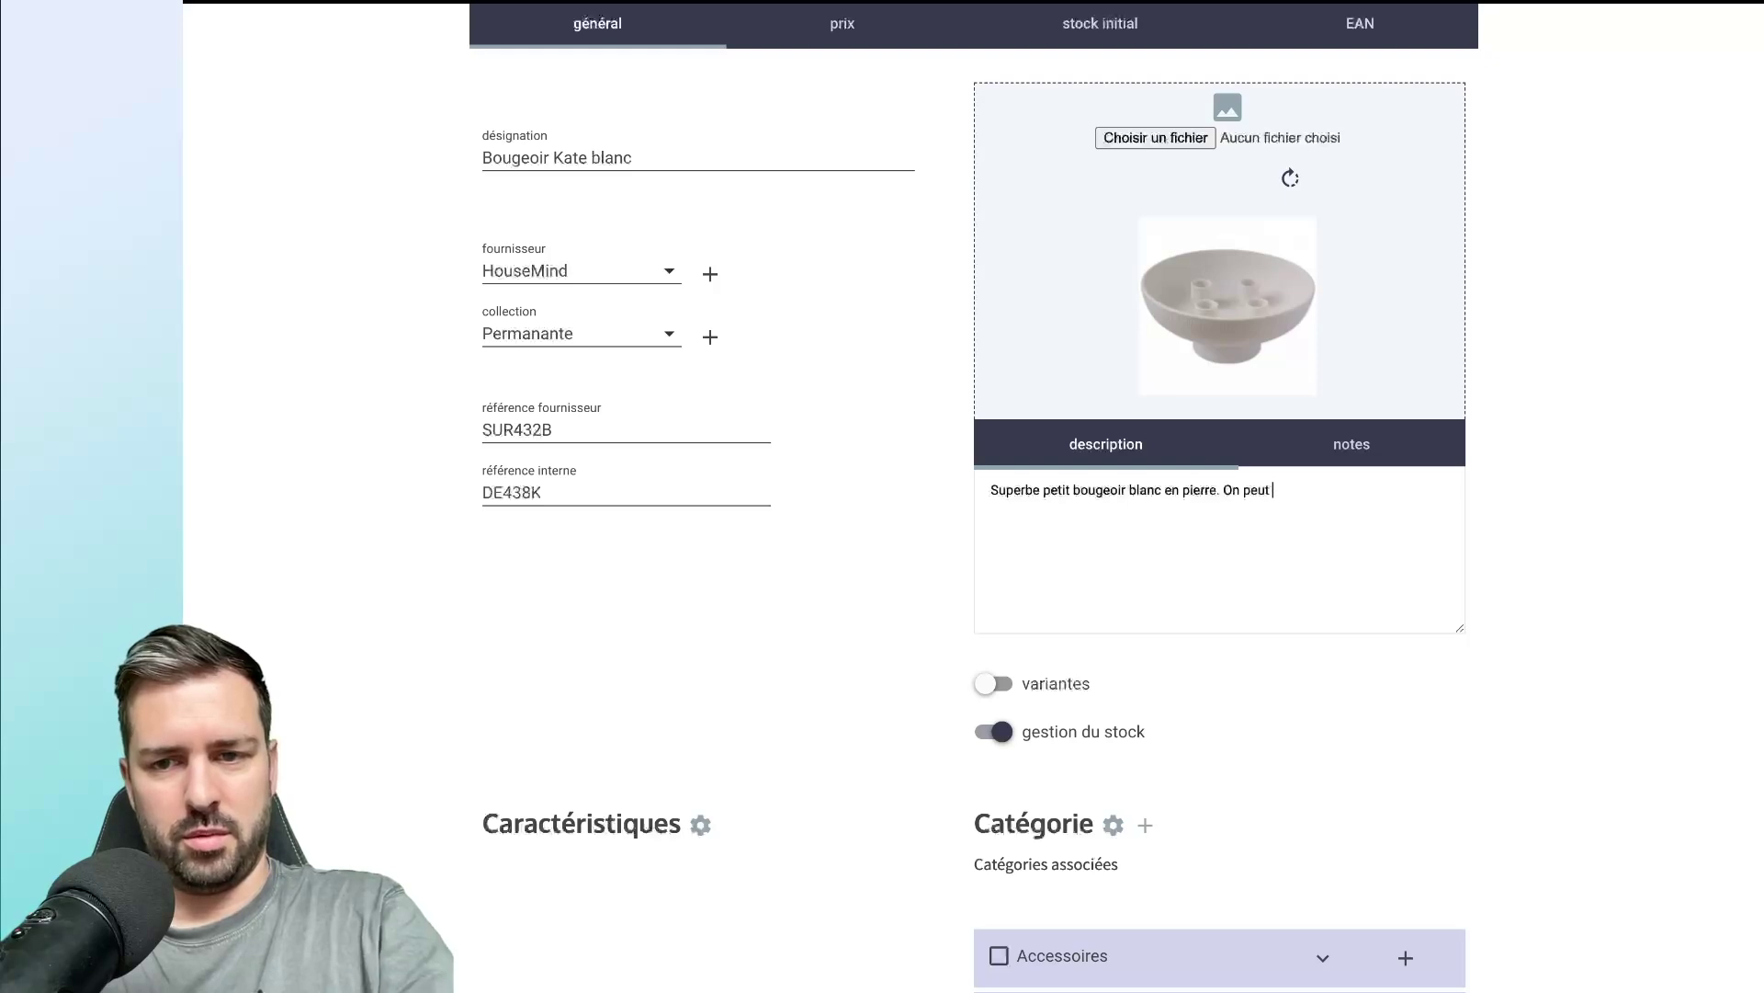
{"action": "type", "text": "y placer 4 bougies."}
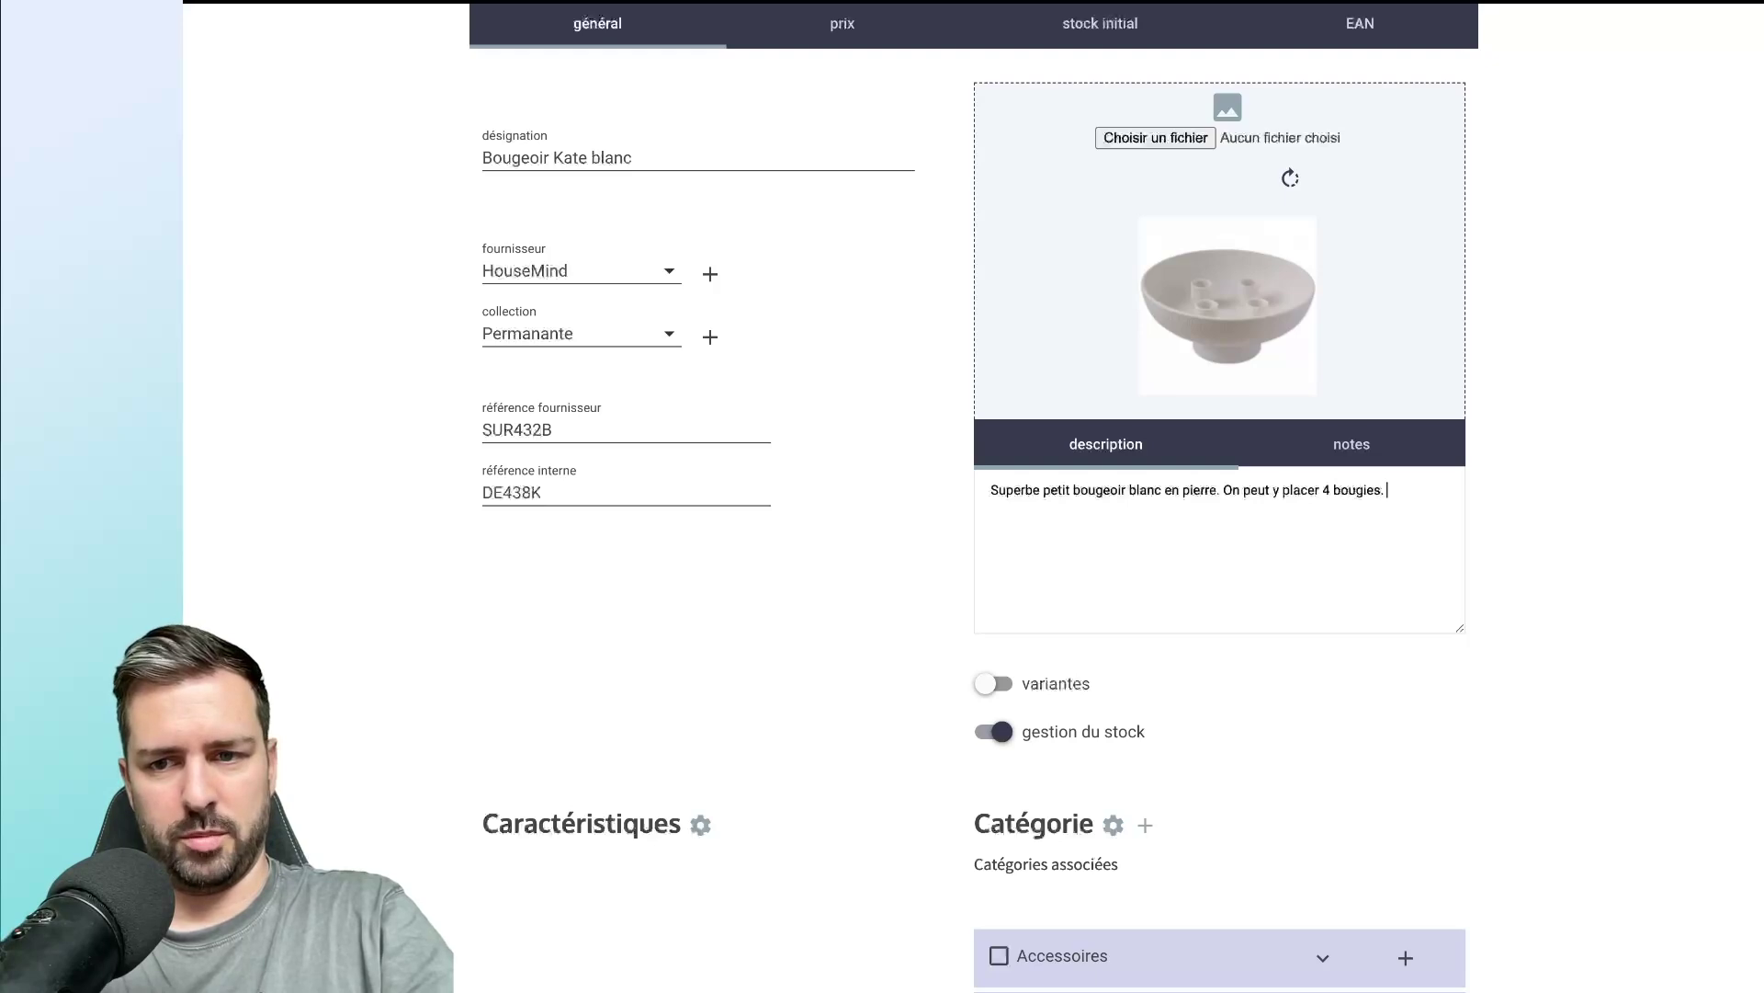
Add the product note "Attention le commercial m'a prévenu qu'il était fragile." and return to the description.
{"action": "left_click", "coordinate": [1325, 459]}
{"action": "left_click", "coordinate": [1164, 496]}
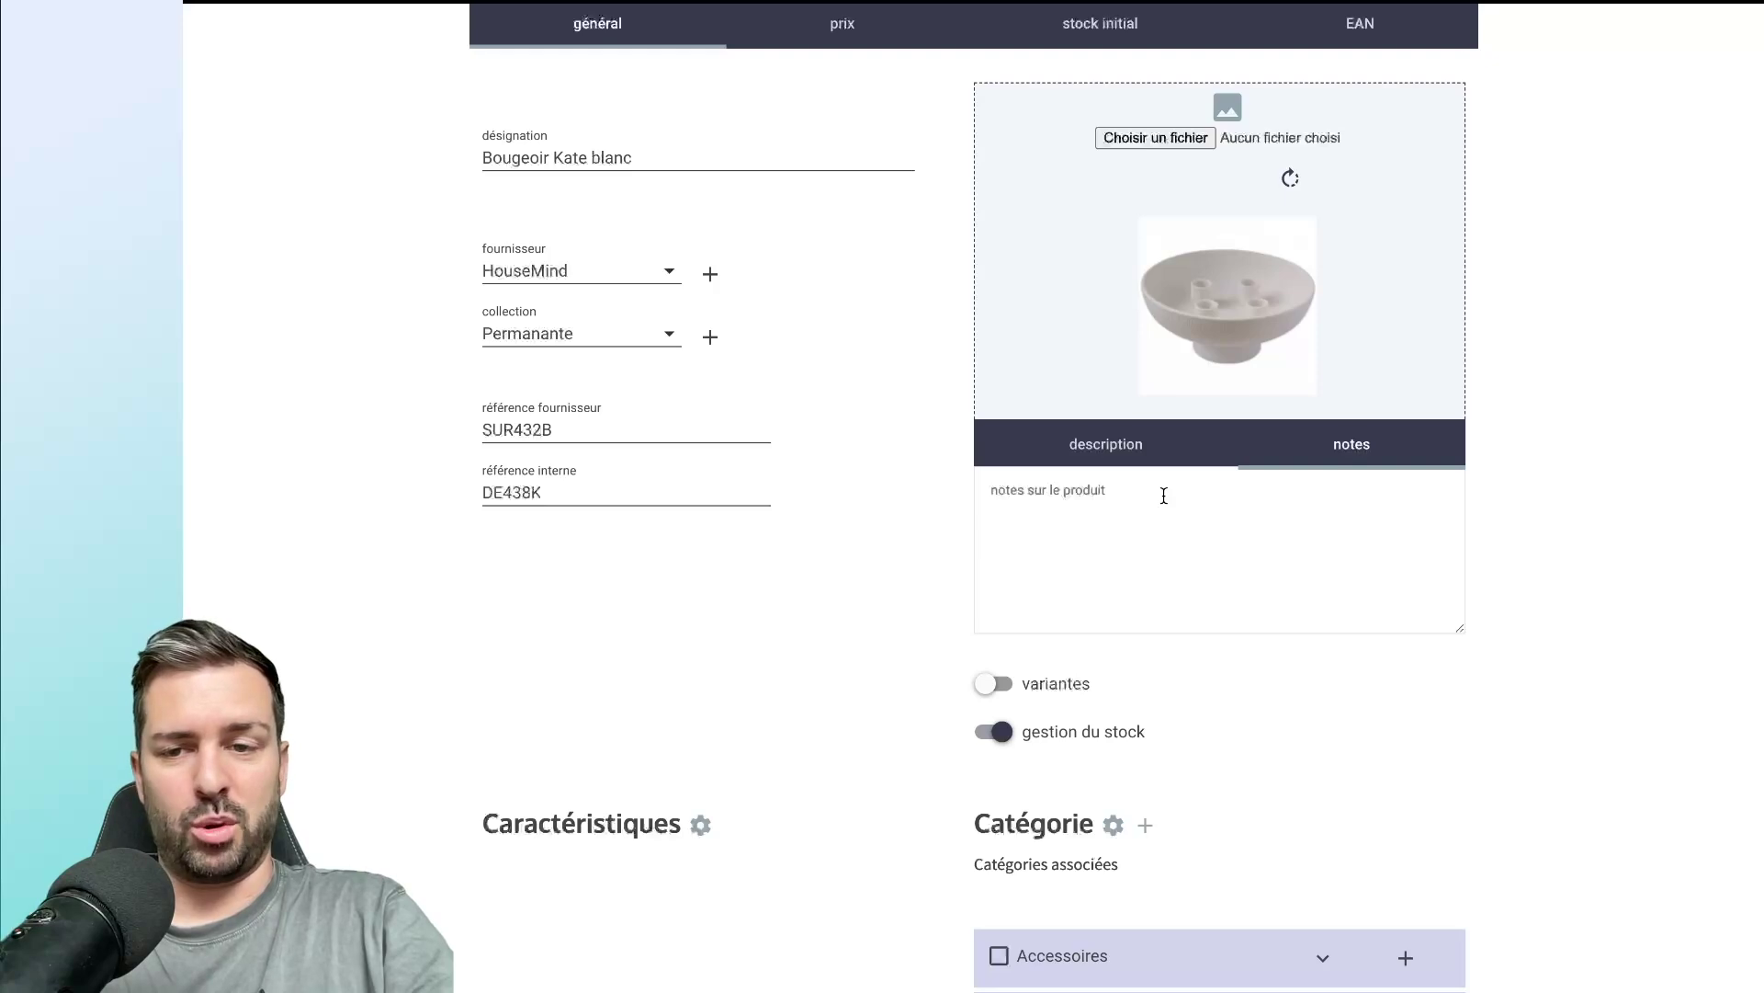
{"action": "type", "text": "Attent"}
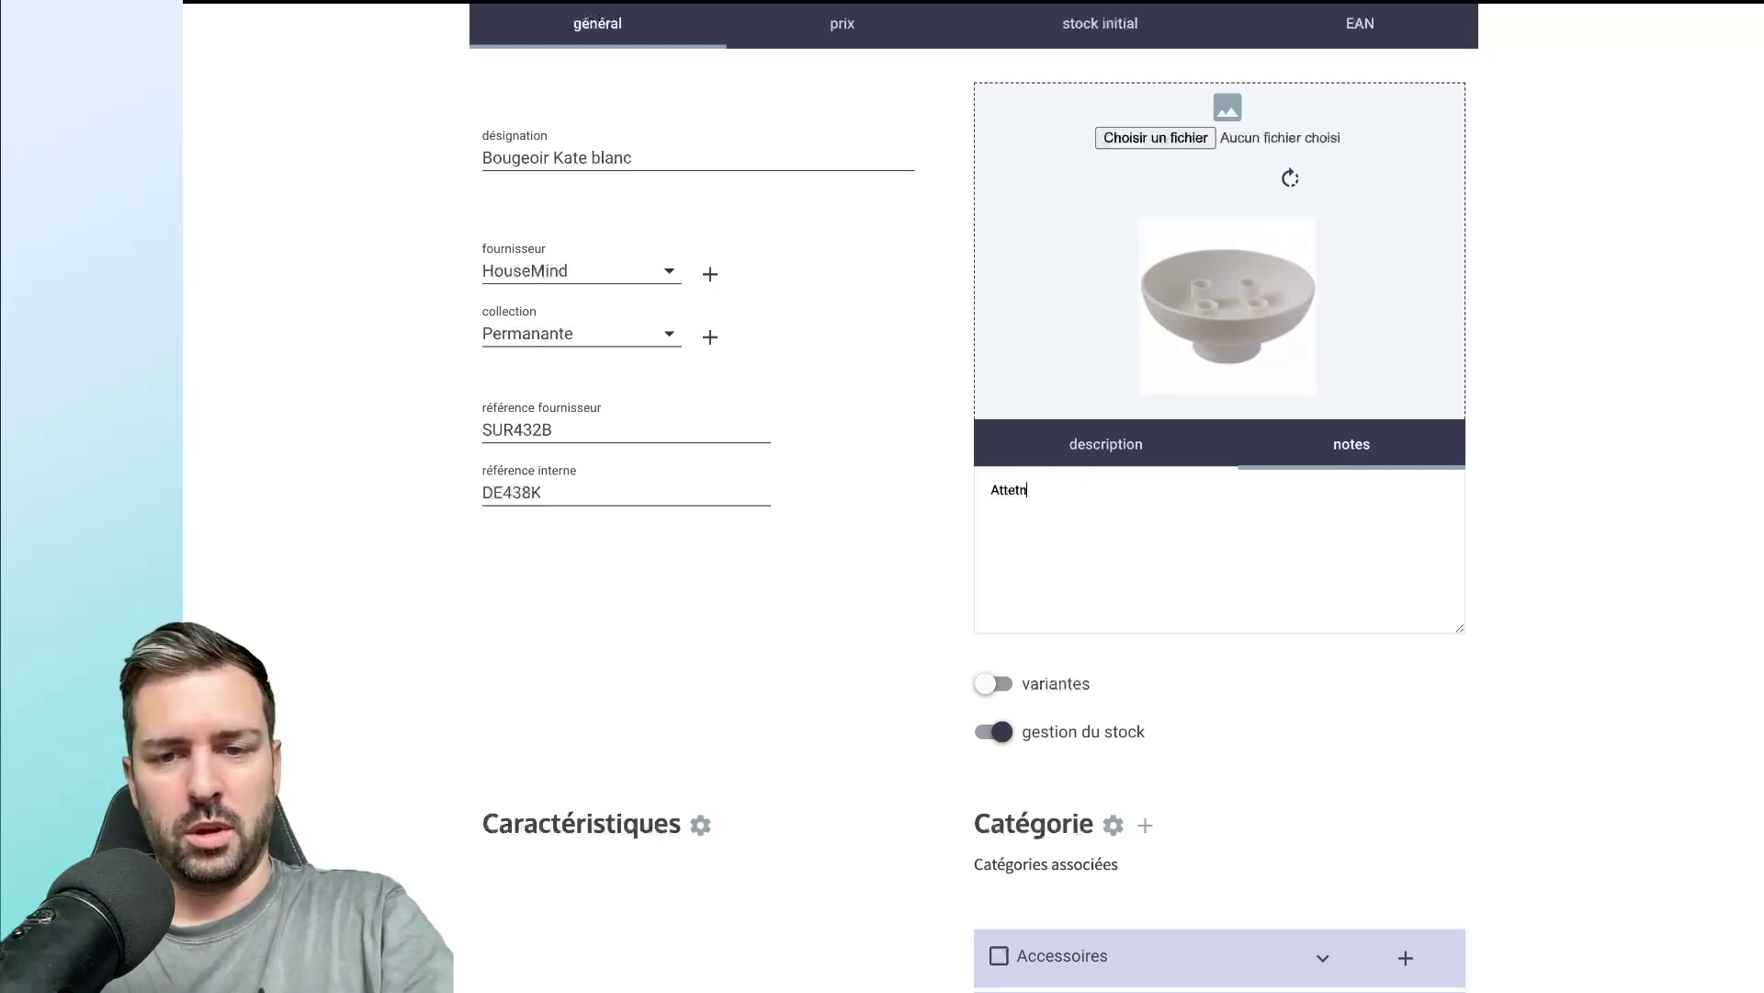
{"action": "type", "text": "ion le commercial"}
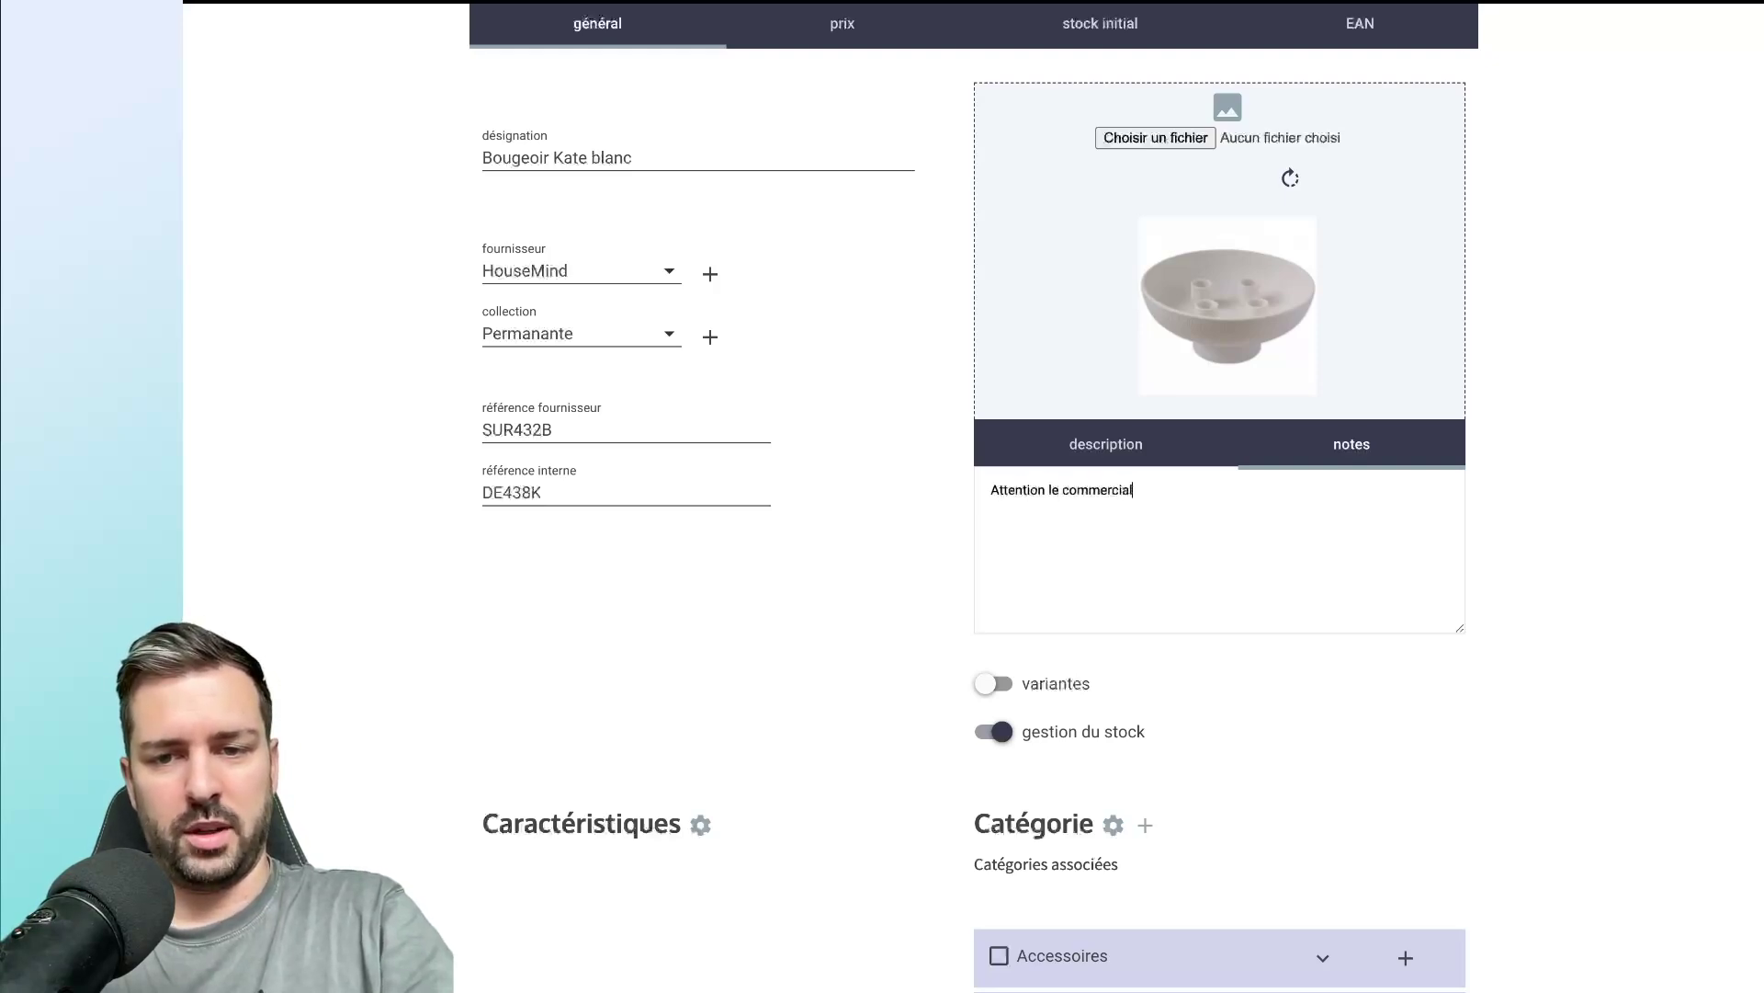
{"action": "type", "text": " m'a prév"}
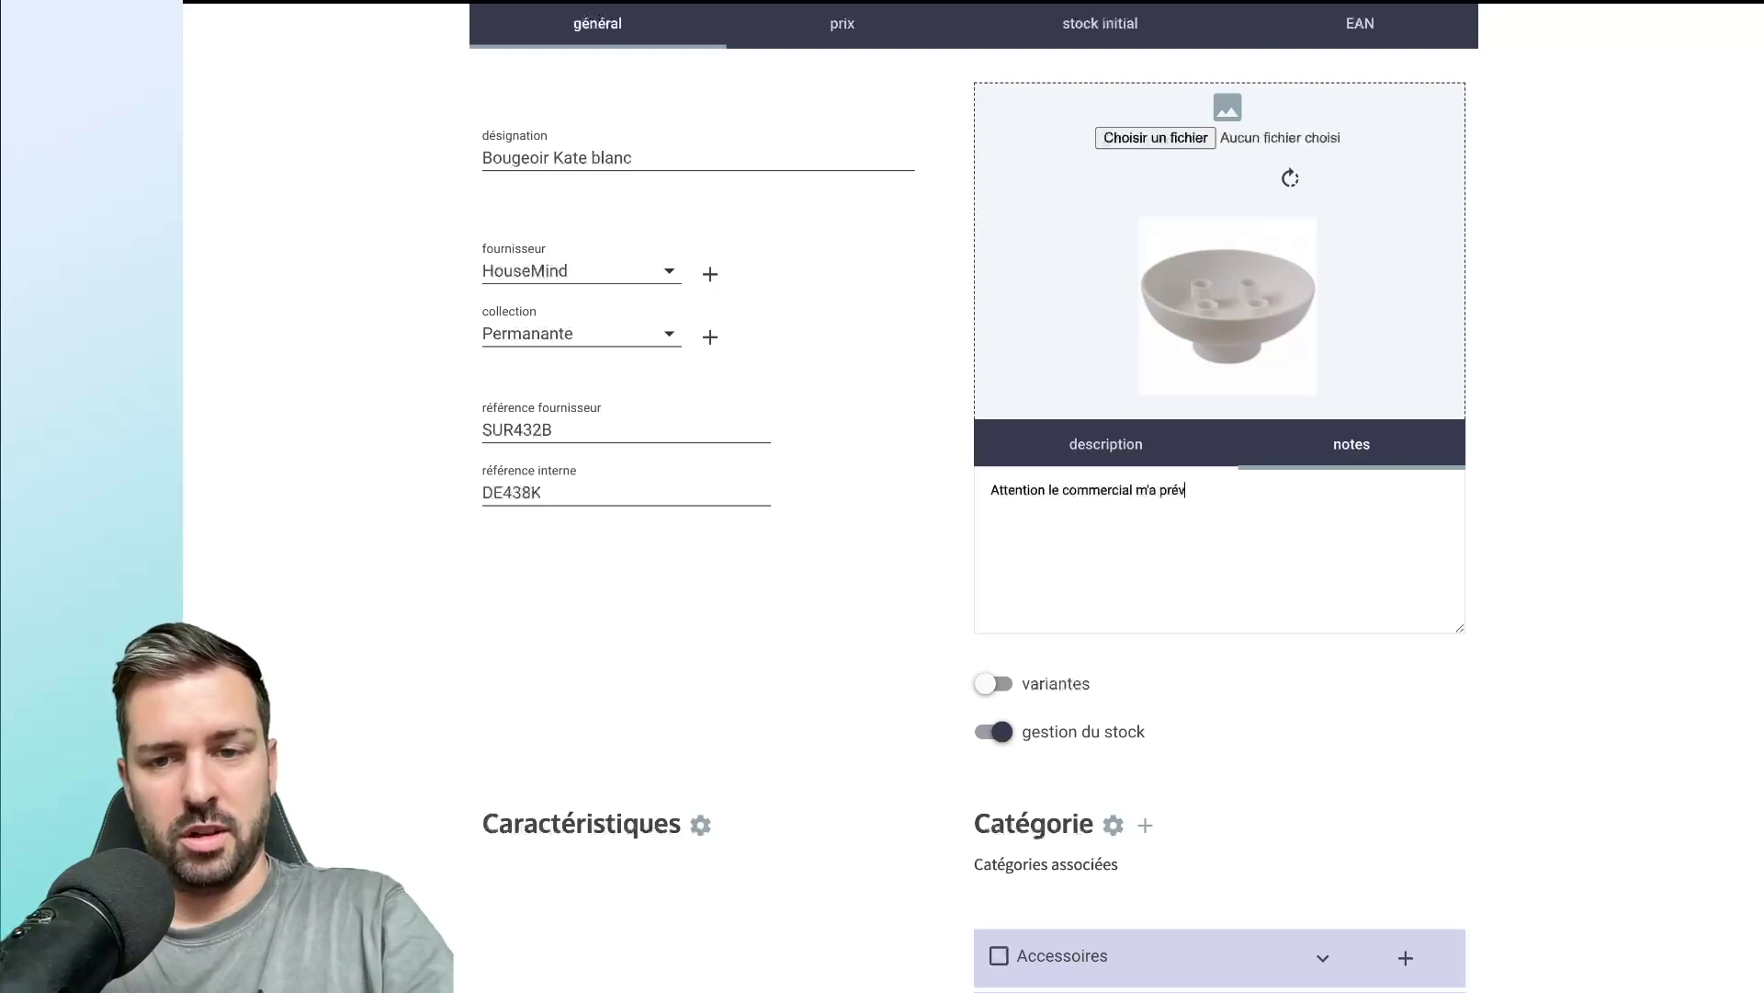
{"action": "type", "text": "enu qu'il était gr"}
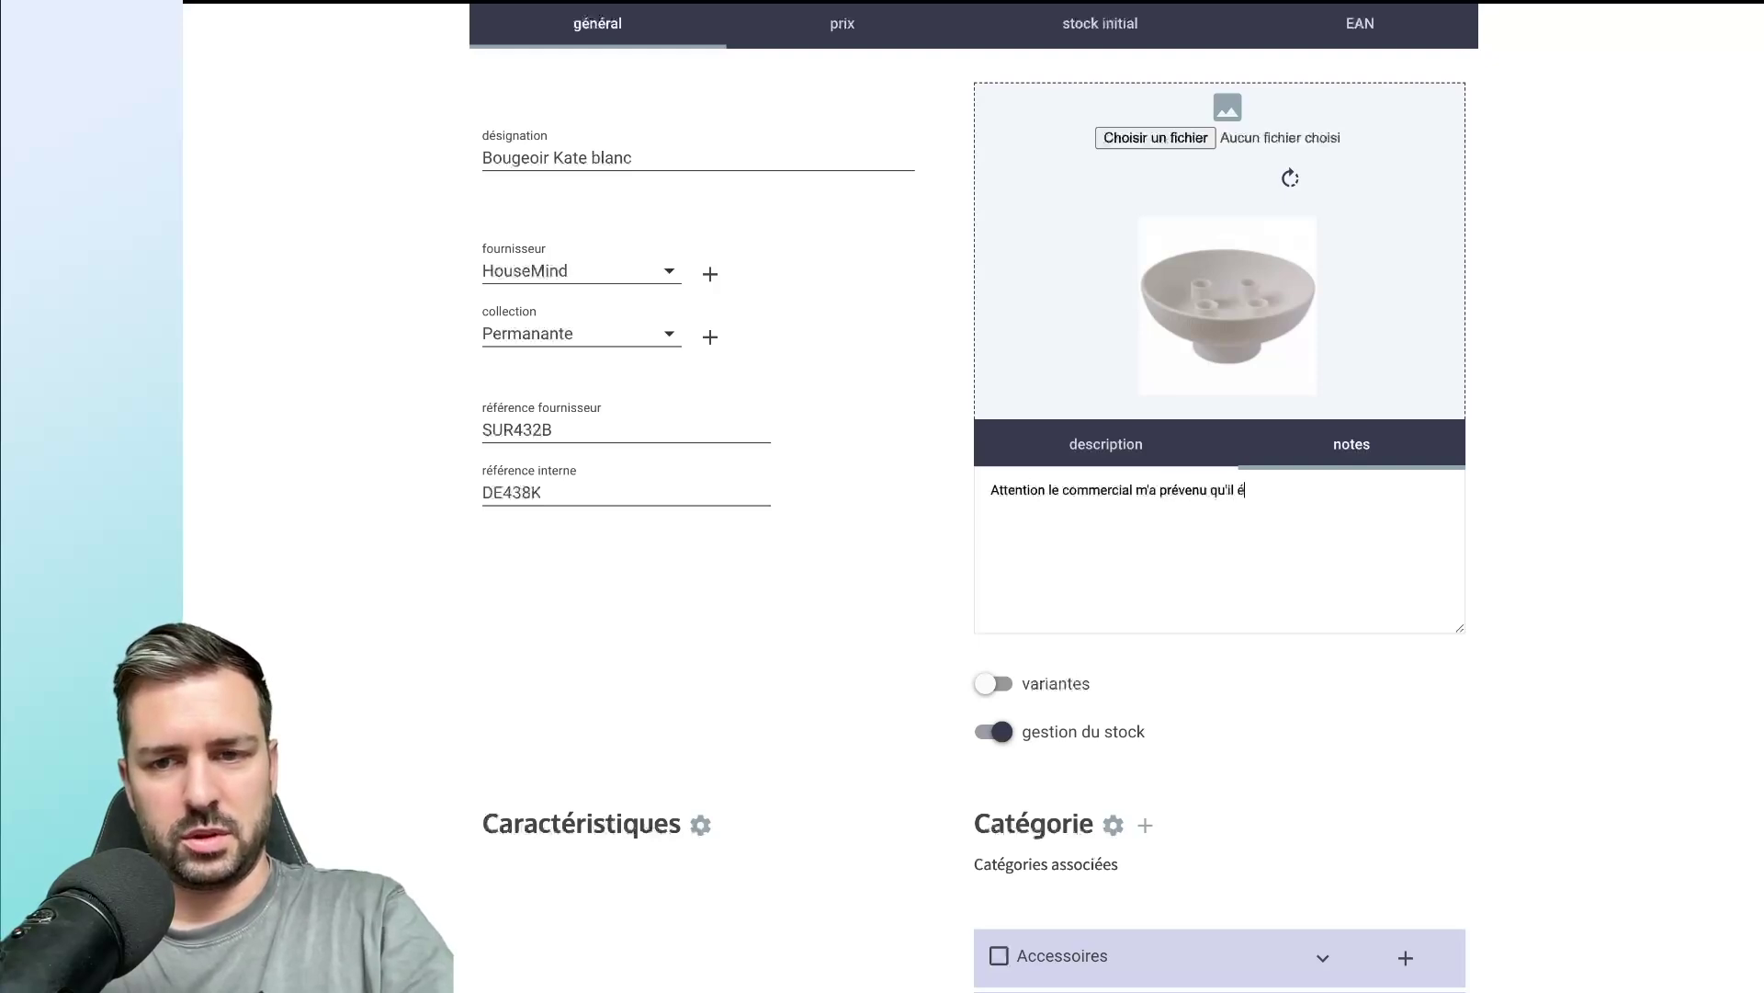
{"action": "key", "text": "BackSpace"}
{"action": "key", "text": "BackSpace"}
{"action": "type", "text": "fragile"}
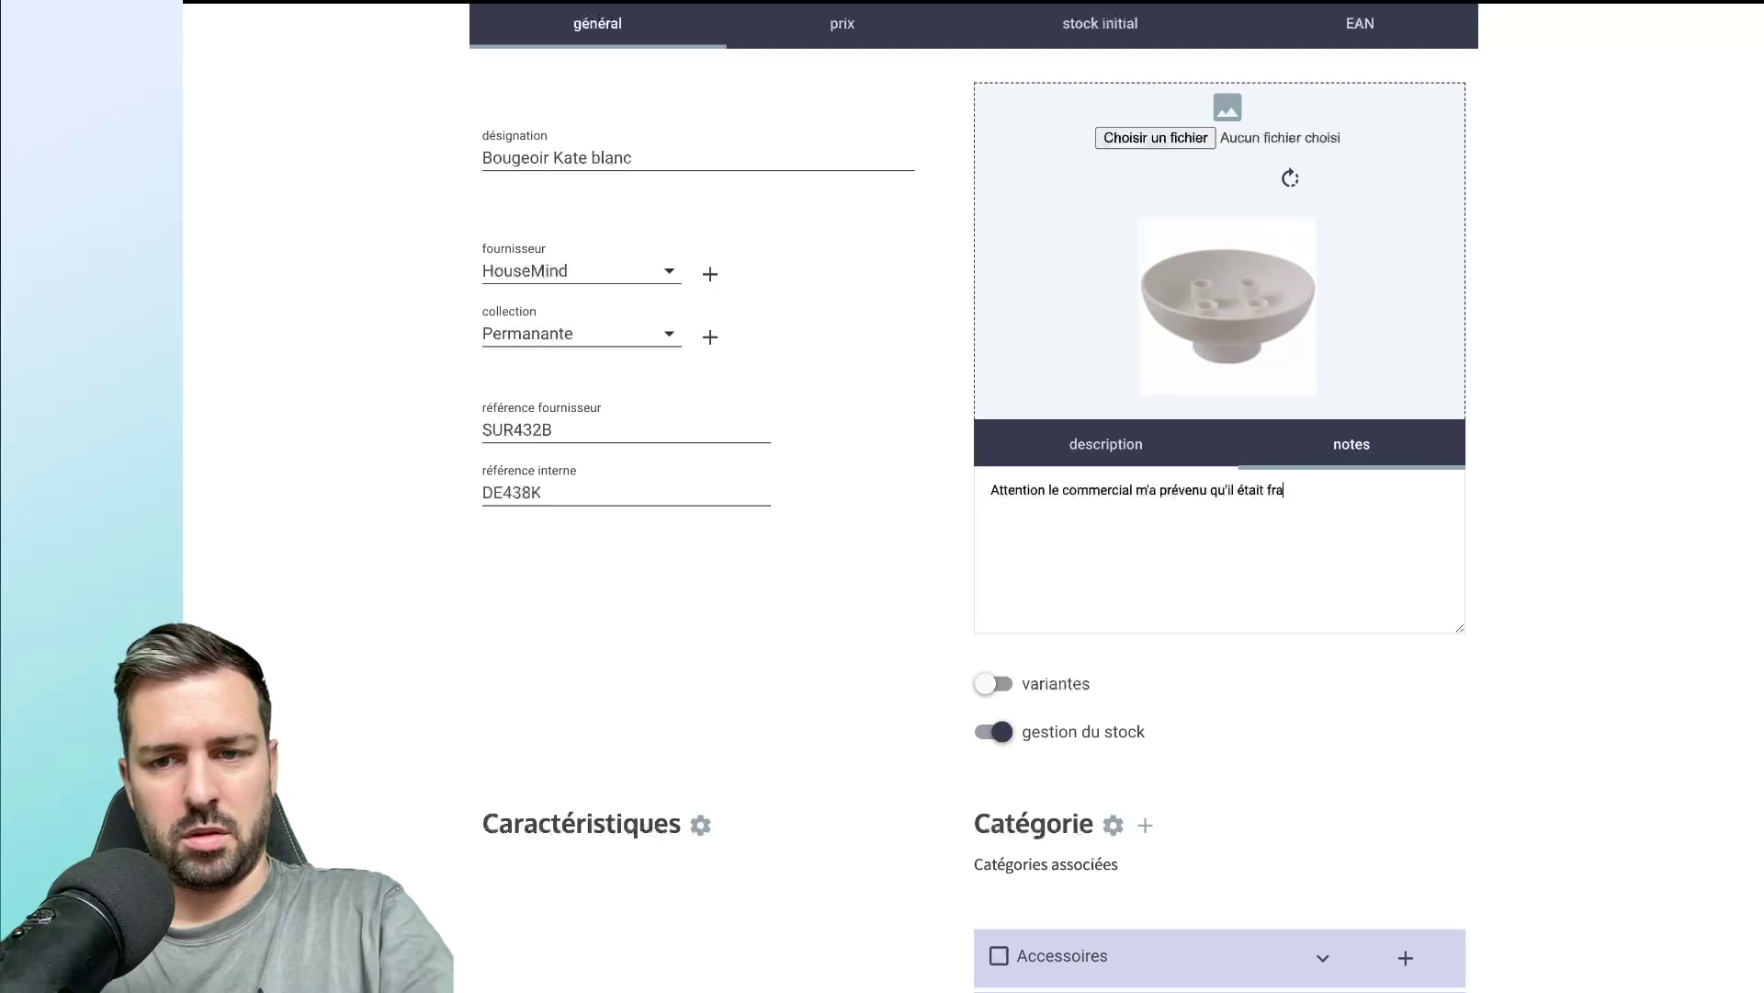
{"action": "key", "text": "BackSpace"}
{"action": "key", "text": "BackSpace"}
{"action": "key", "text": "BackSpace"}
{"action": "type", "text": "e;"}
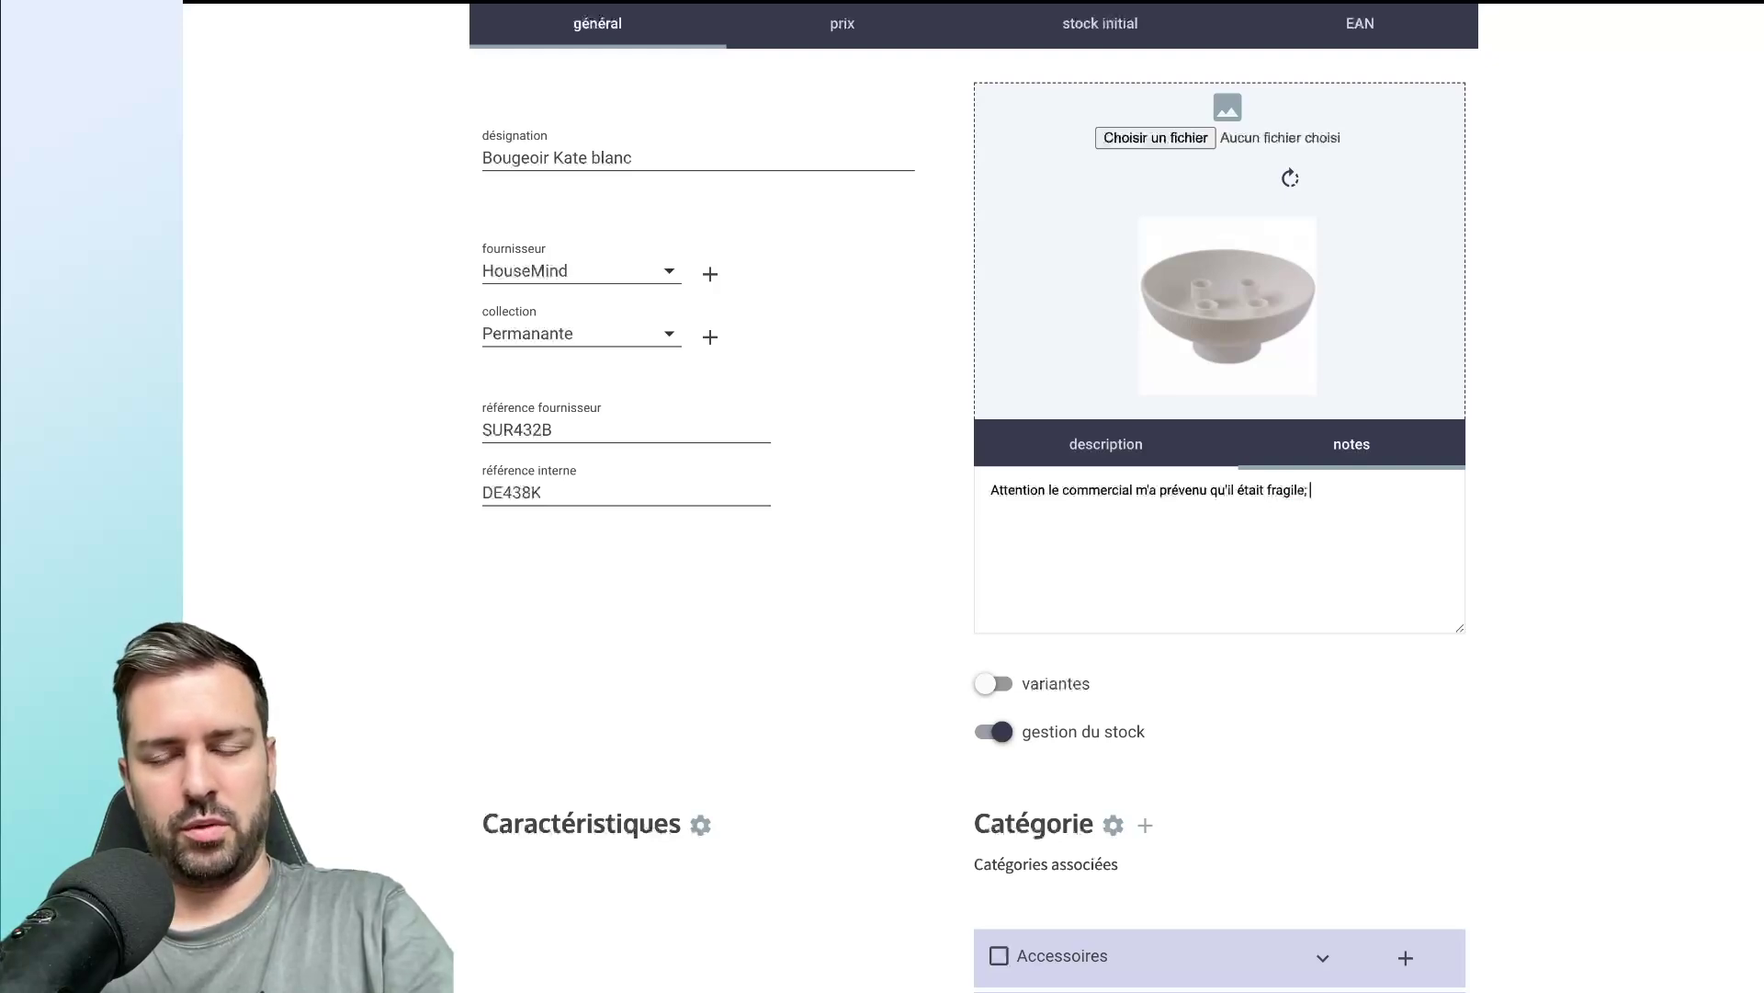
{"action": "key", "text": "BackSpace"}
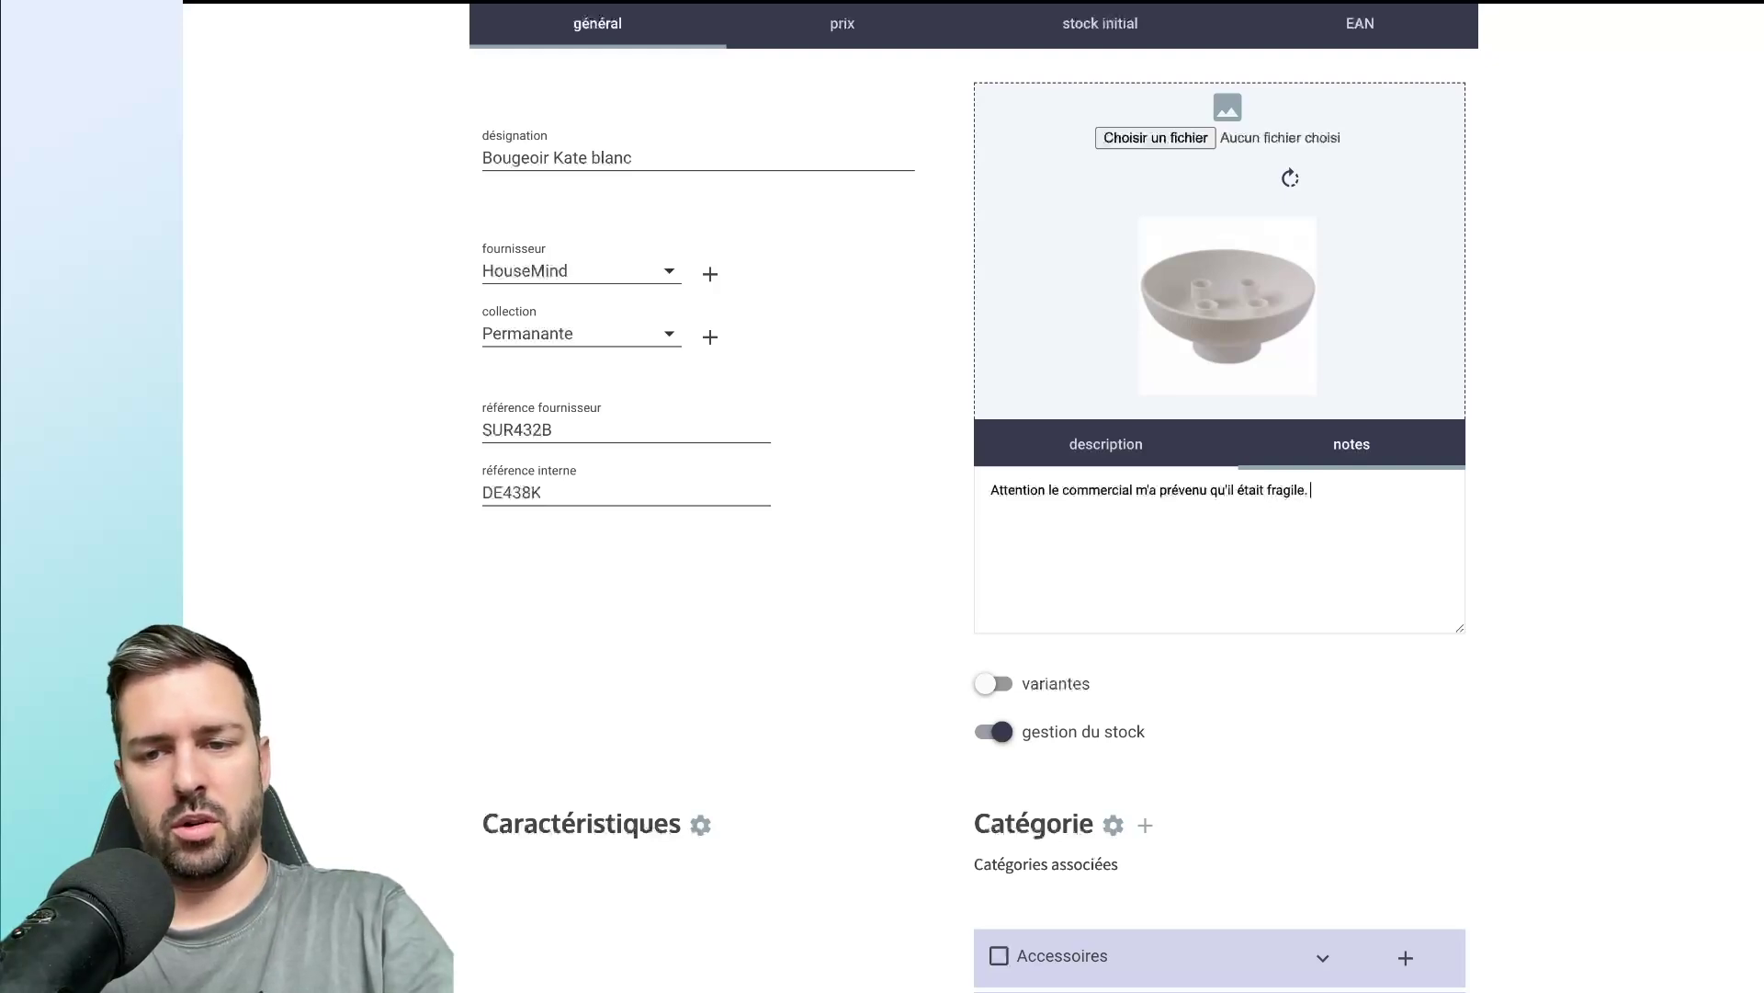
{"action": "left_click", "coordinate": [1112, 449]}
{"action": "left_click", "coordinate": [1326, 433]}
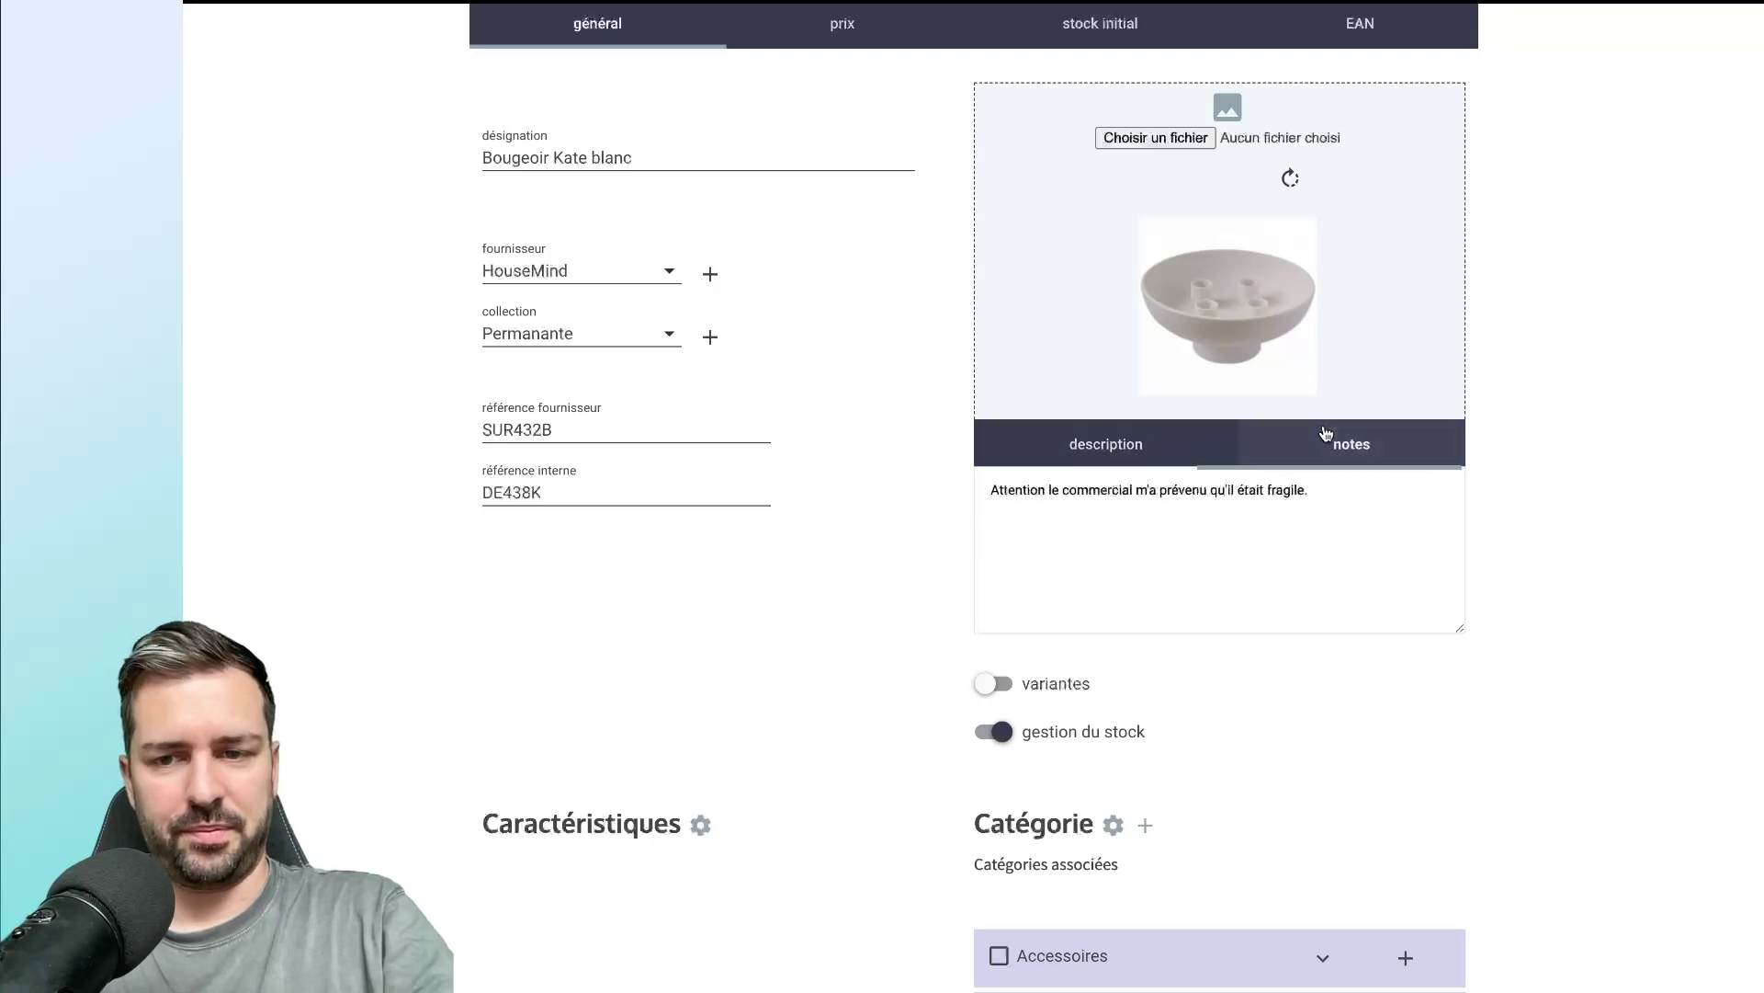
{"action": "left_click", "coordinate": [1105, 444]}
Turn the product's variants option (variantes) on and back off, checking the available product sections each time.
{"action": "scroll", "coordinate": [1105, 444], "scroll_direction": "down", "scroll_amount": 2}
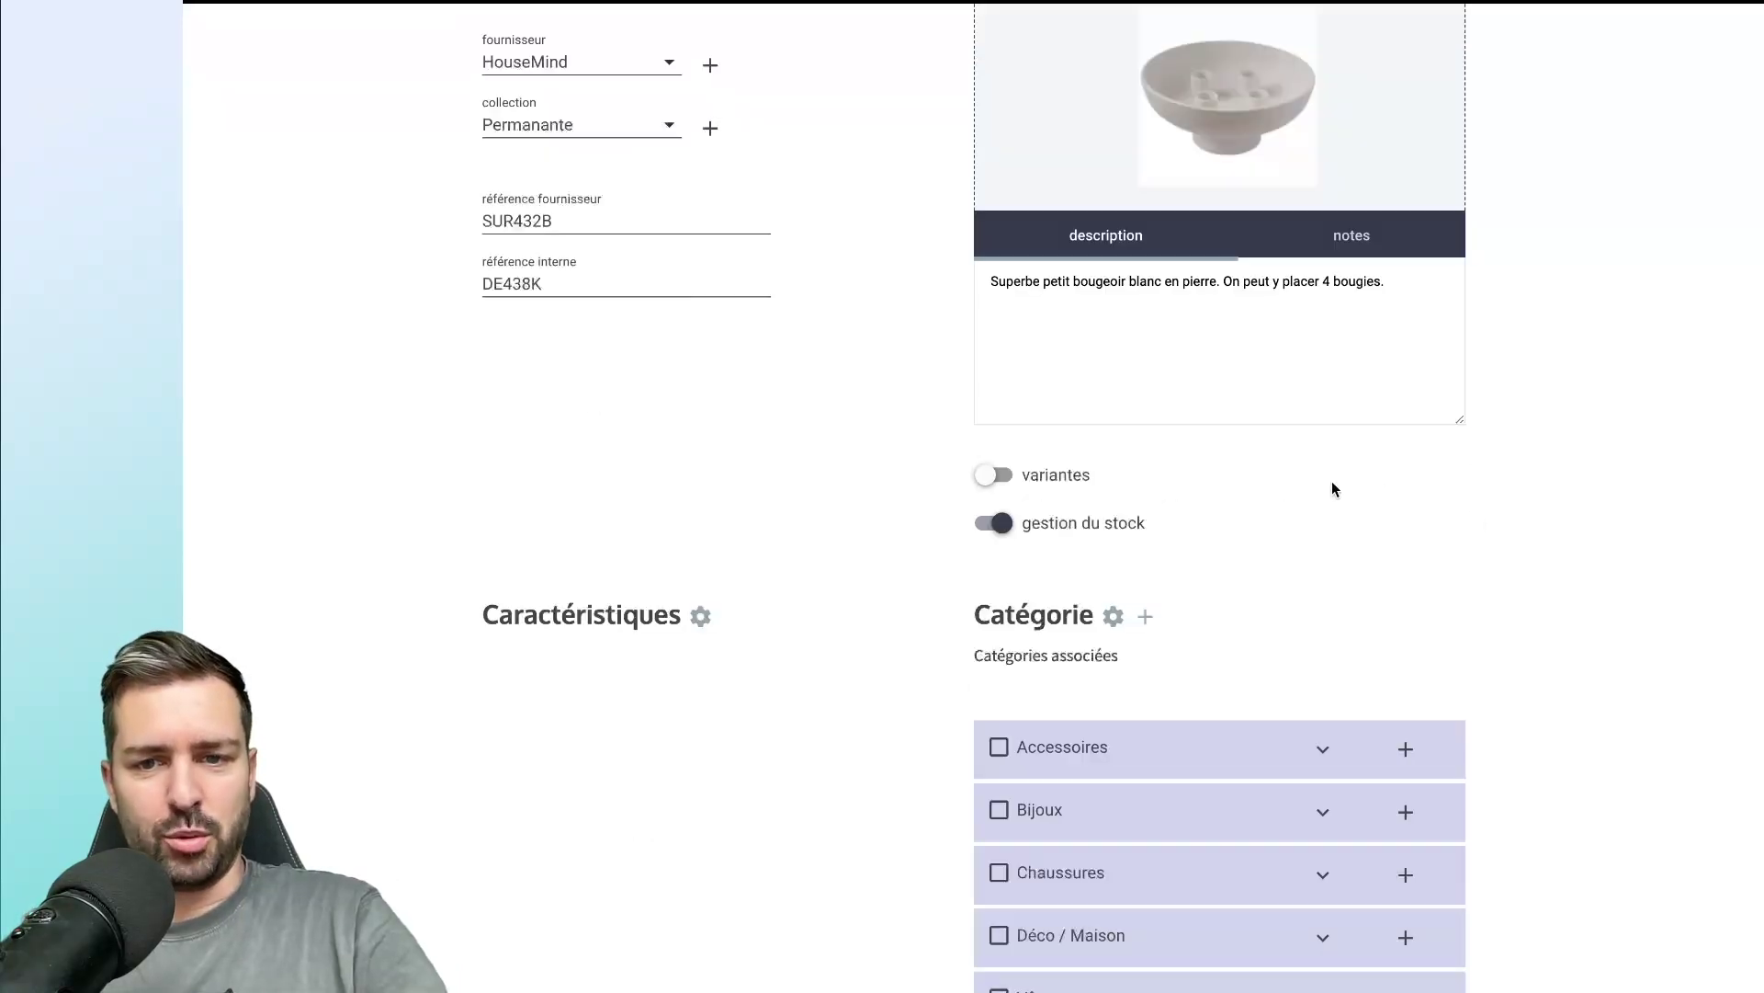
{"action": "scroll", "coordinate": [1176, 469], "scroll_direction": "down", "scroll_amount": 1}
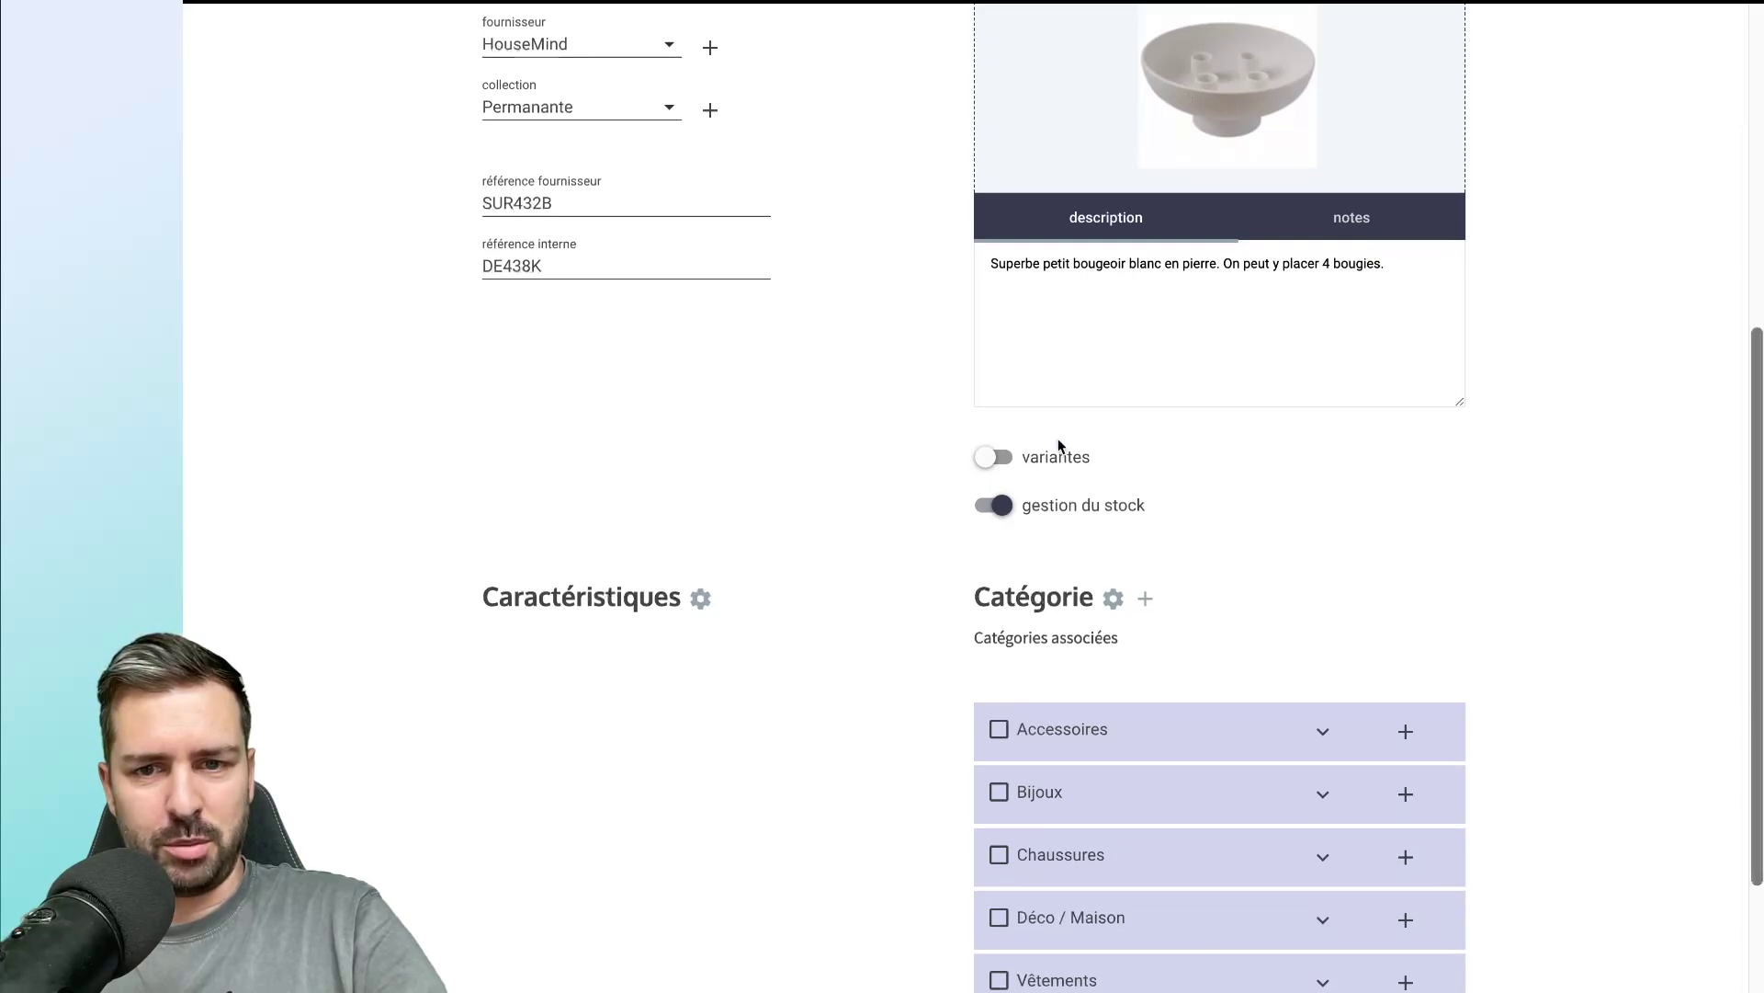
{"action": "scroll", "coordinate": [1087, 507], "scroll_direction": "down", "scroll_amount": 2}
{"action": "scroll", "coordinate": [1126, 487], "scroll_direction": "up", "scroll_amount": 2}
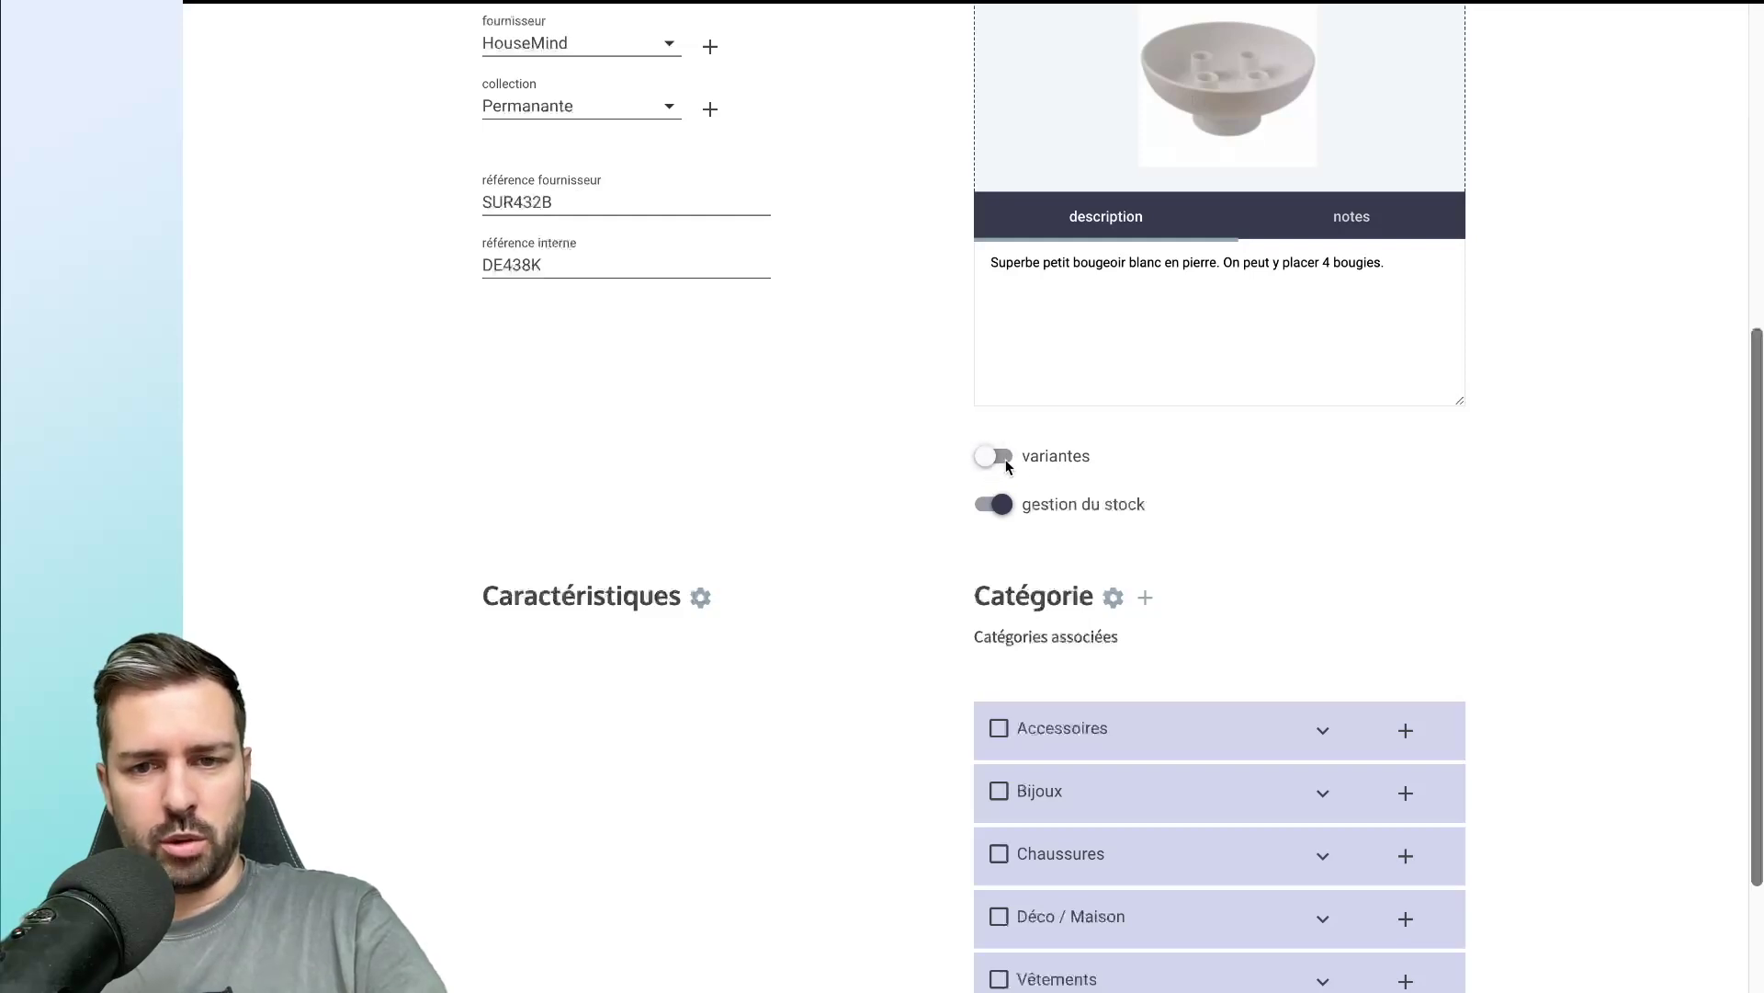
{"action": "left_click", "coordinate": [1061, 456]}
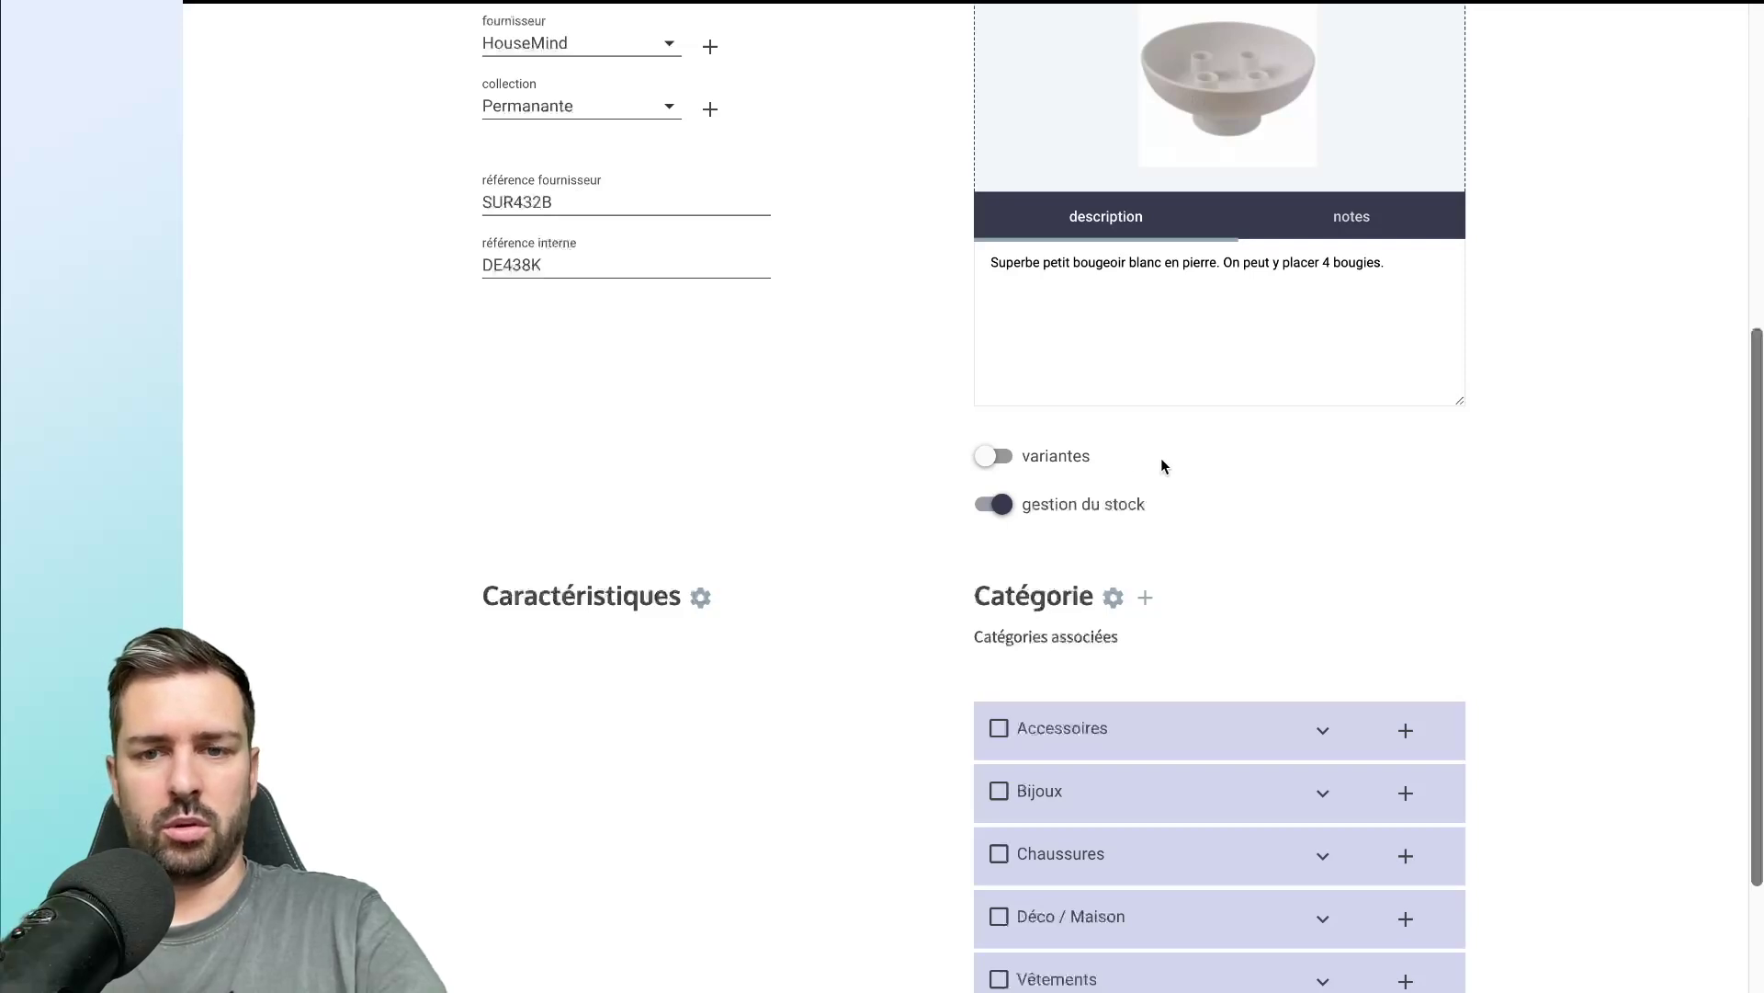
{"action": "left_click", "coordinate": [1080, 464]}
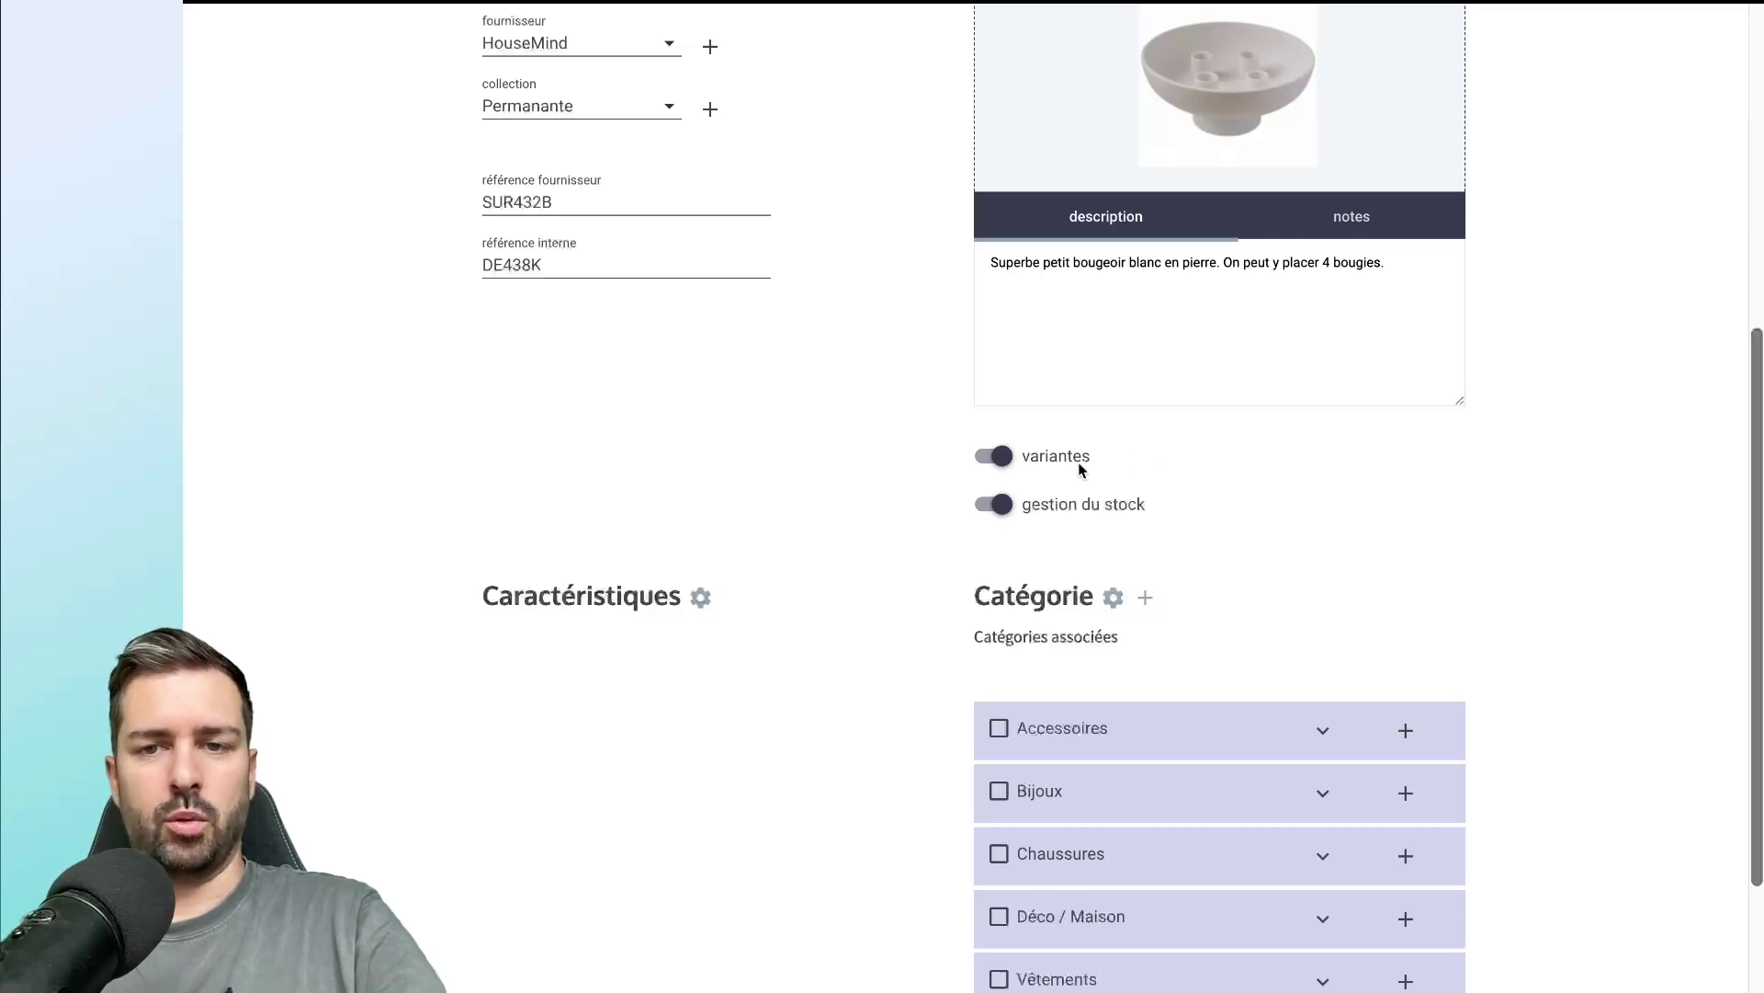
{"action": "scroll", "coordinate": [1080, 466], "scroll_direction": "up", "scroll_amount": 4}
{"action": "scroll", "coordinate": [1079, 469], "scroll_direction": "down", "scroll_amount": 1}
{"action": "scroll", "coordinate": [1079, 468], "scroll_direction": "down", "scroll_amount": 2}
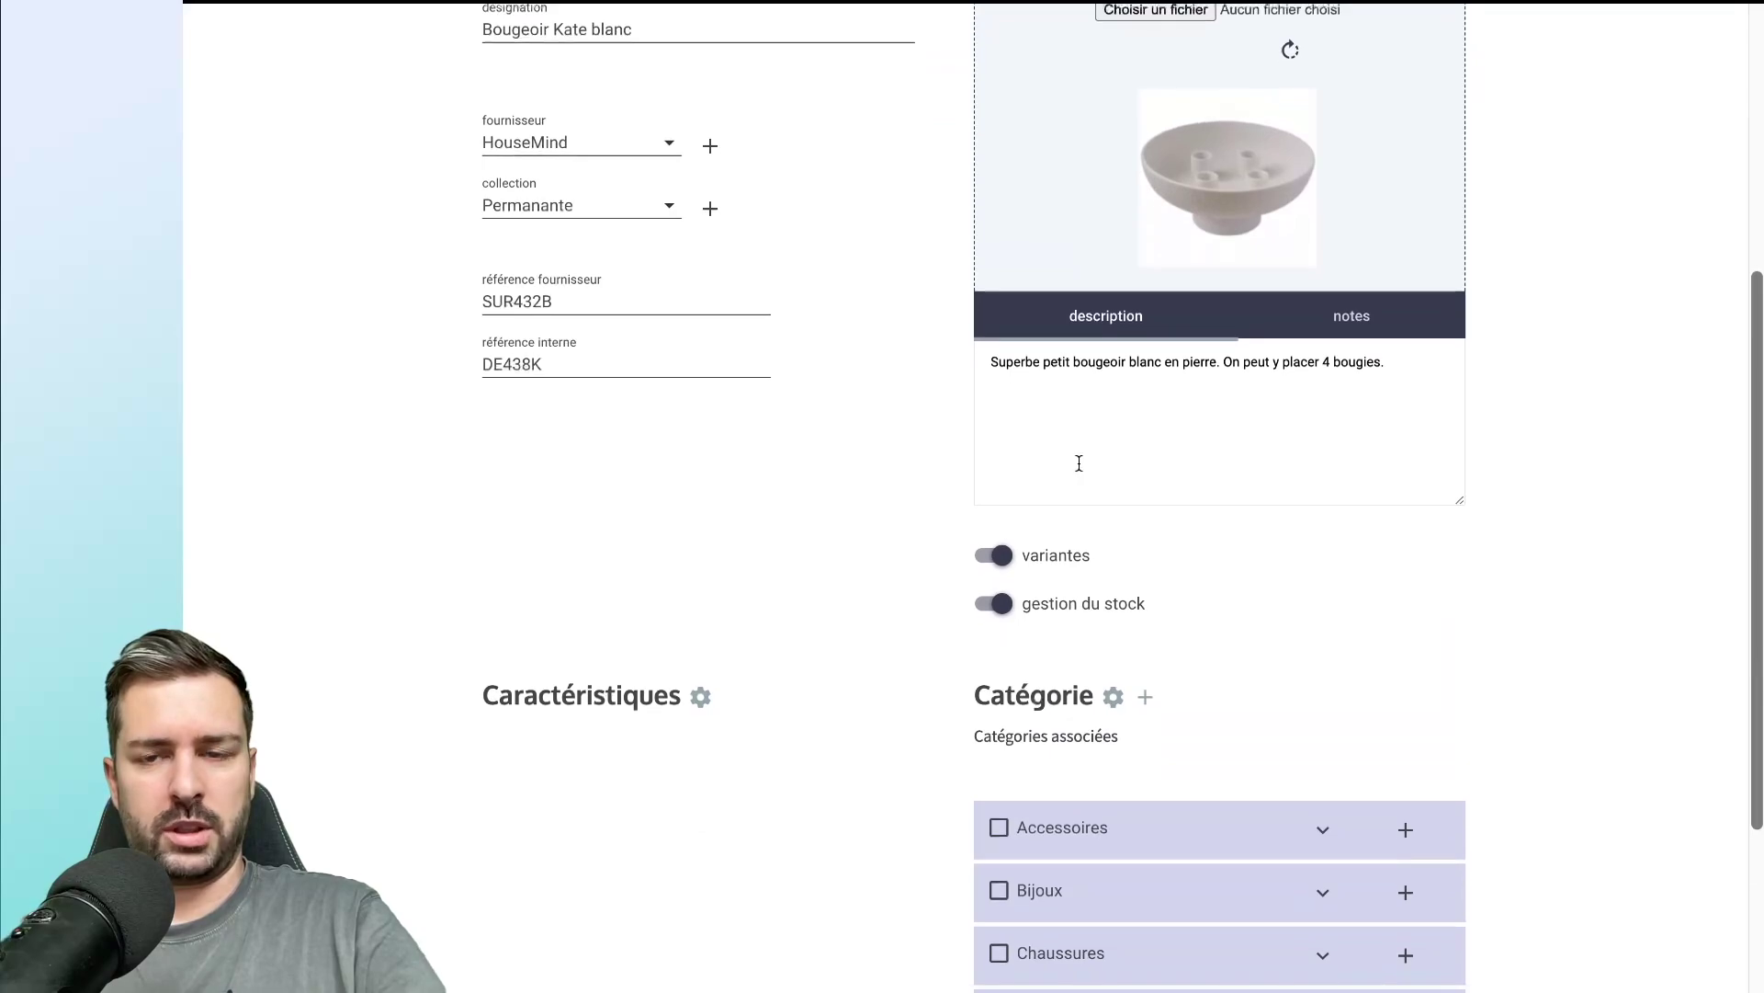
{"action": "left_click", "coordinate": [1053, 556]}
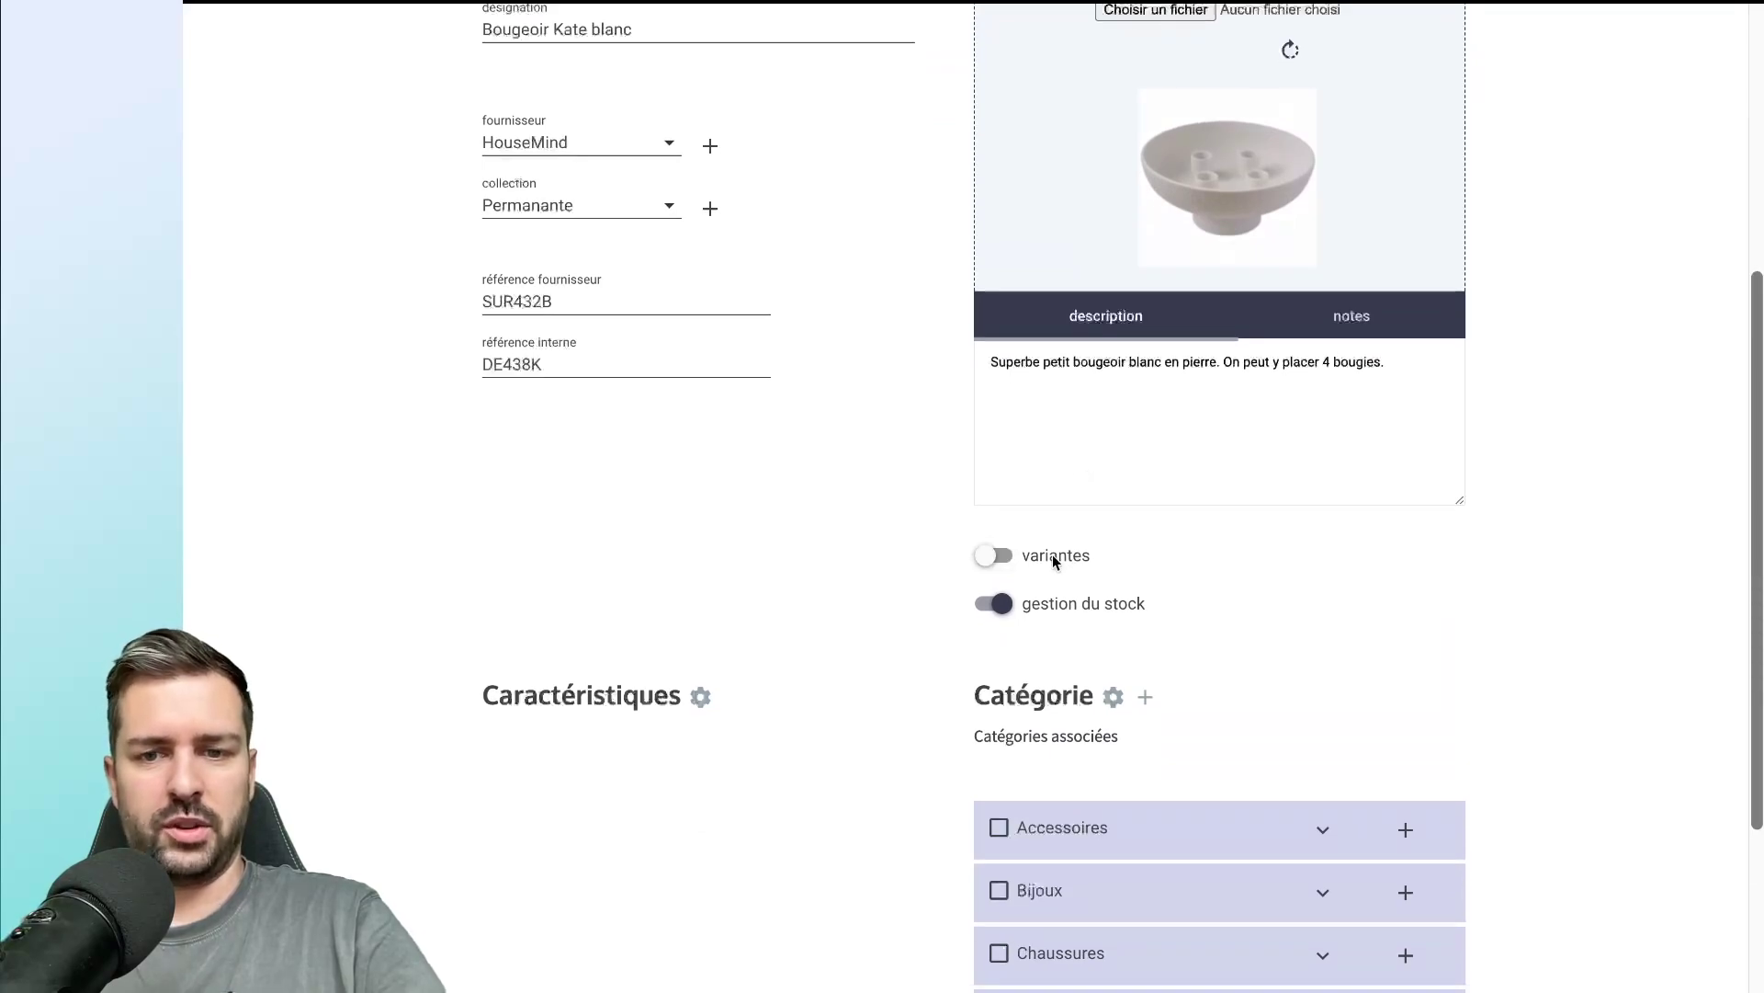
{"action": "scroll", "coordinate": [1053, 557], "scroll_direction": "up", "scroll_amount": 5}
{"action": "scroll", "coordinate": [1051, 561], "scroll_direction": "down", "scroll_amount": 6}
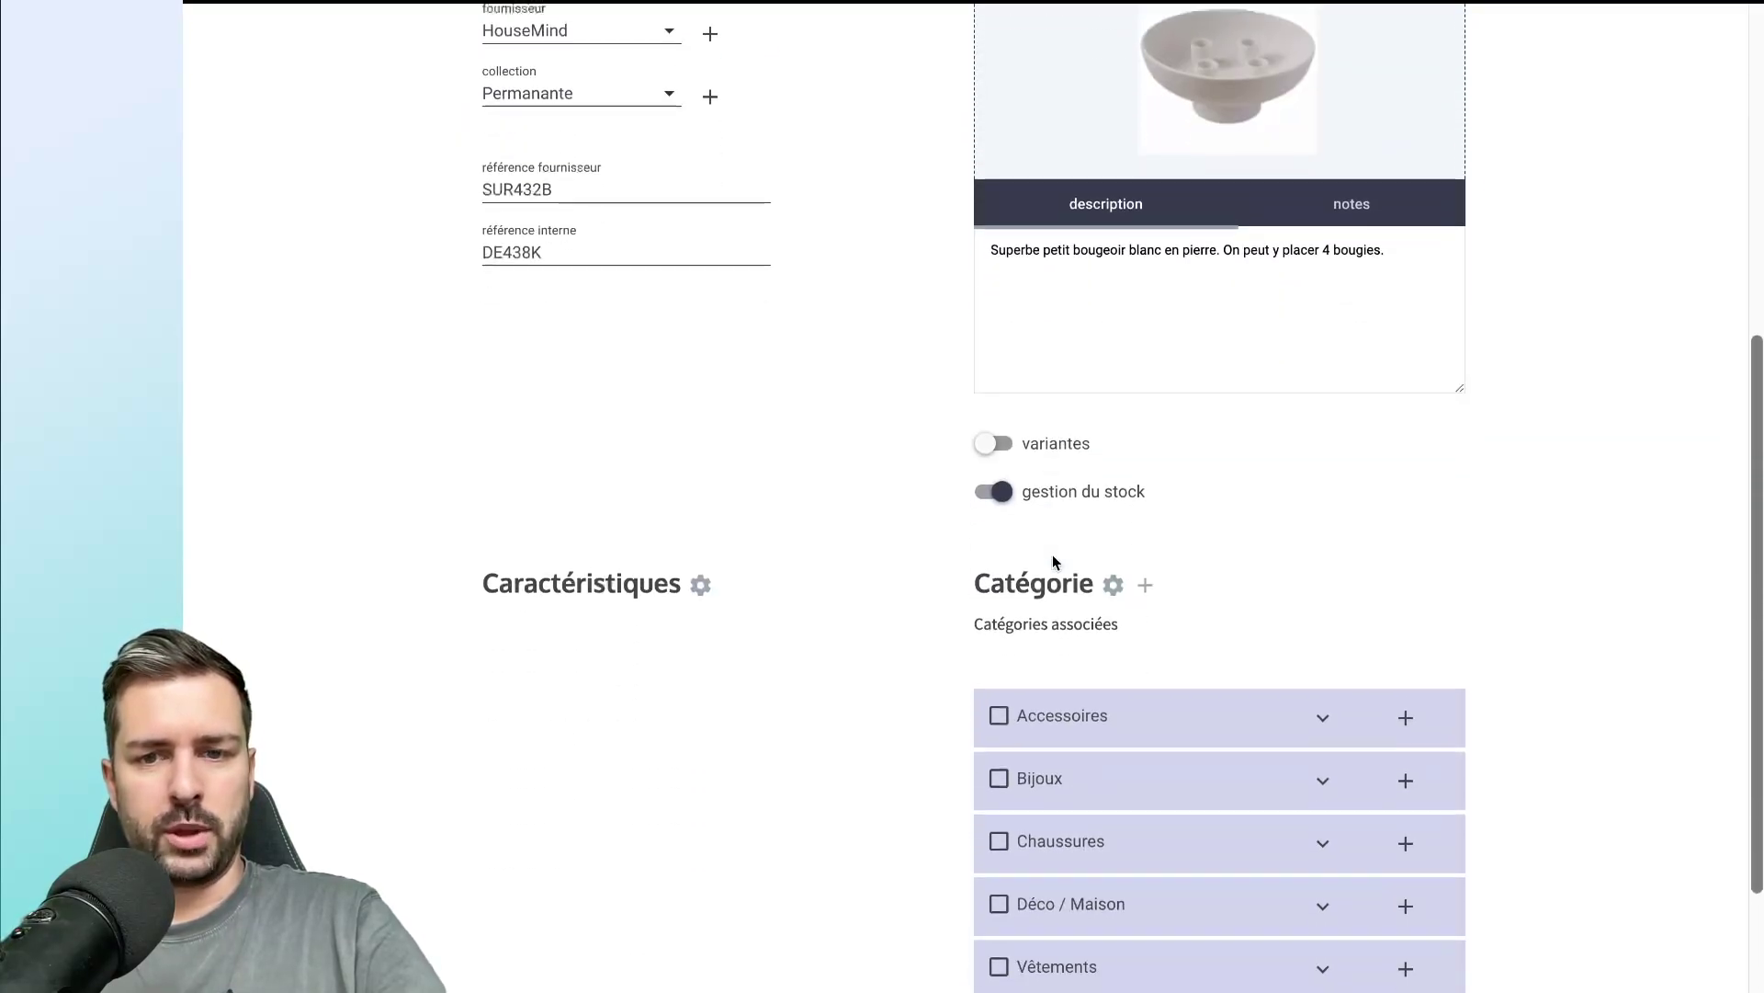
Enable variants (variantes) to examine the variant group options, and disable them again for this product.
{"action": "left_click", "coordinate": [1064, 452]}
{"action": "scroll", "coordinate": [968, 395], "scroll_direction": "up", "scroll_amount": 6}
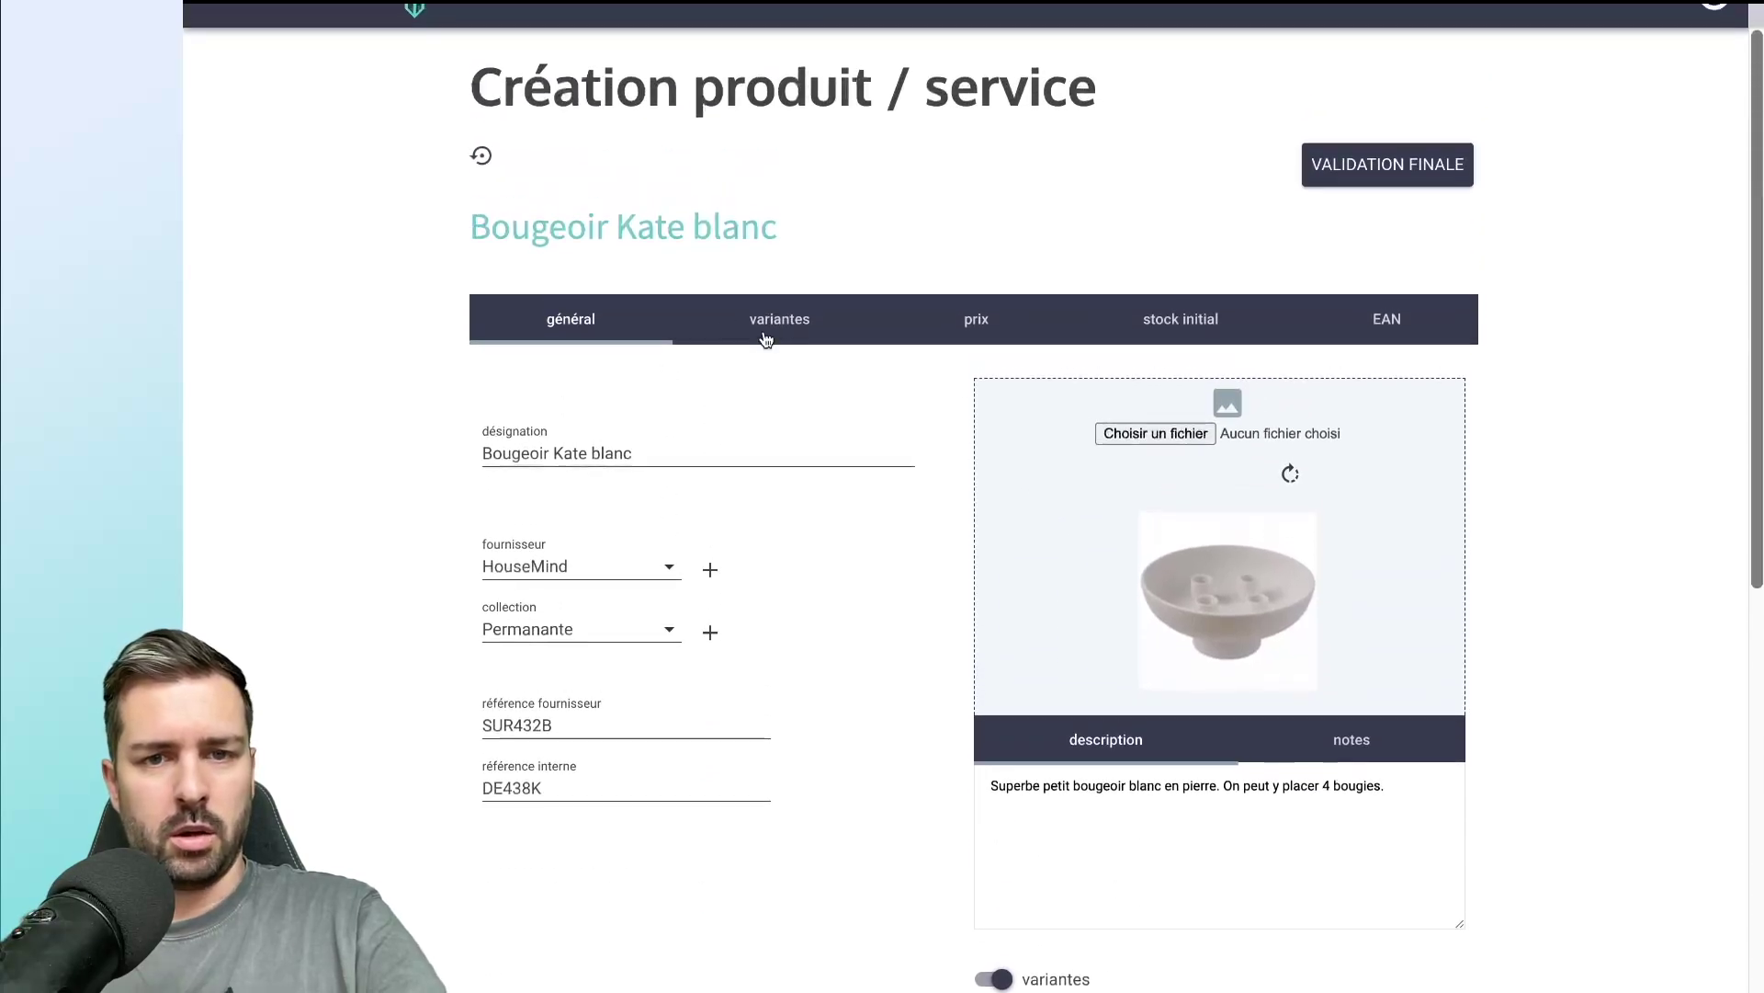
{"action": "left_click", "coordinate": [751, 336]}
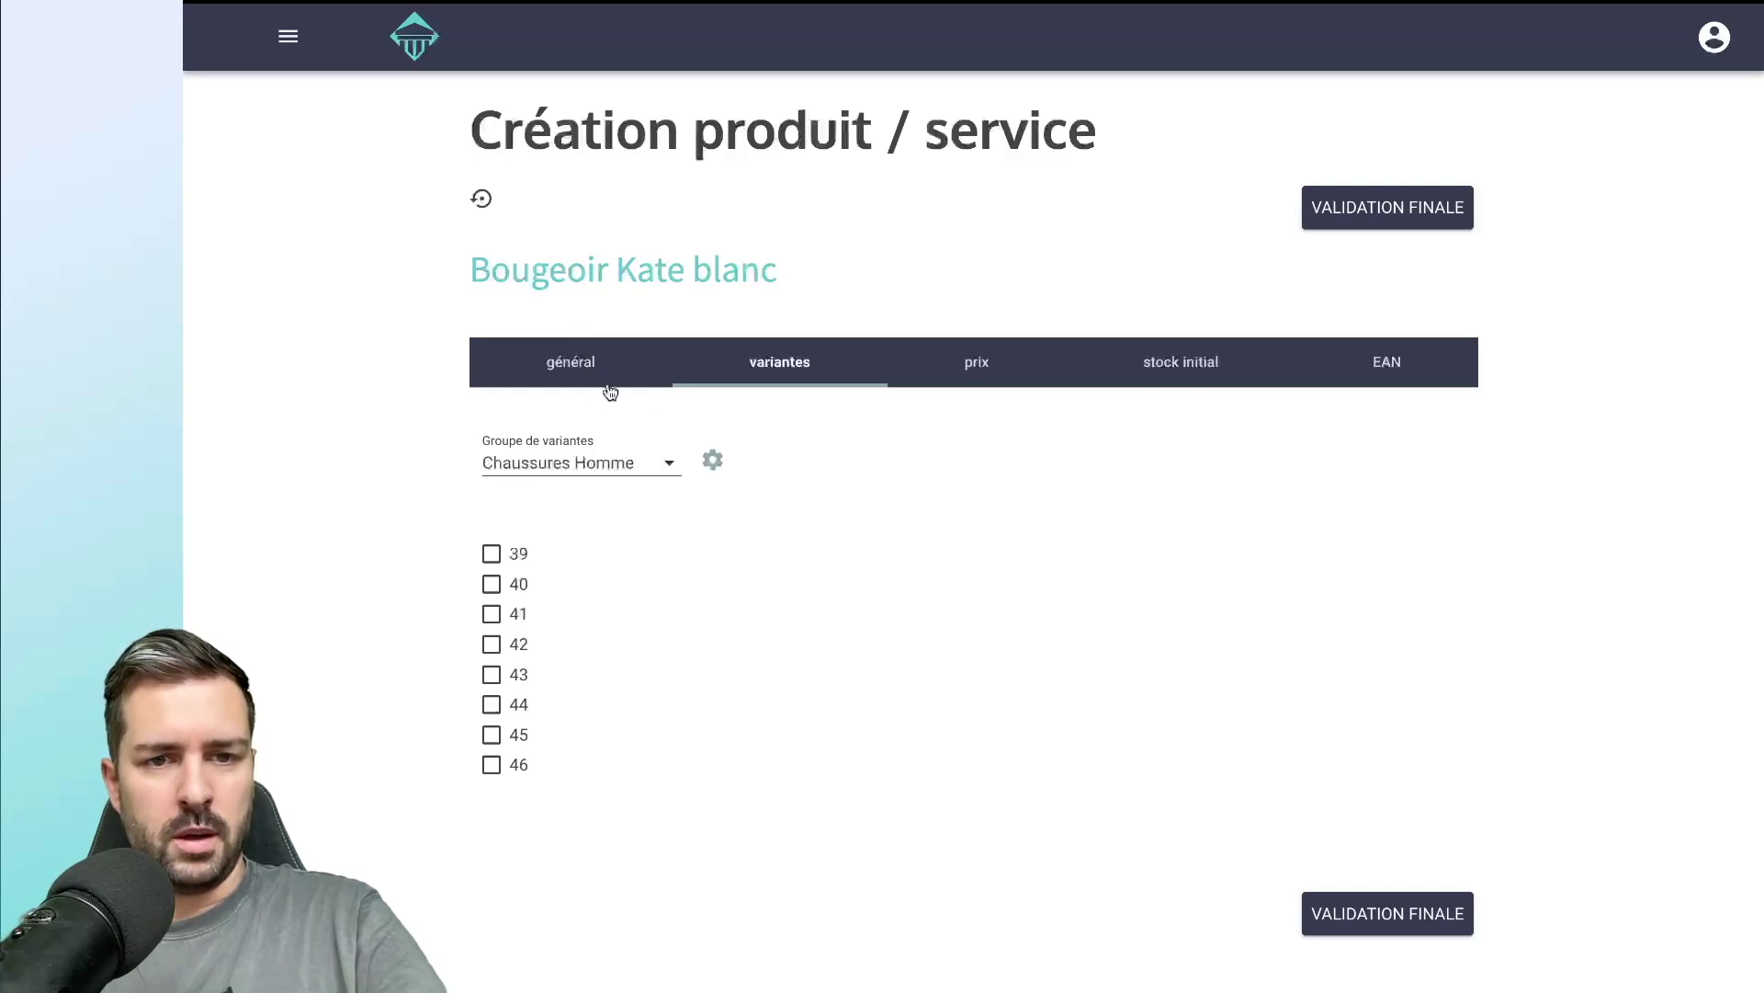
{"action": "left_click", "coordinate": [569, 363]}
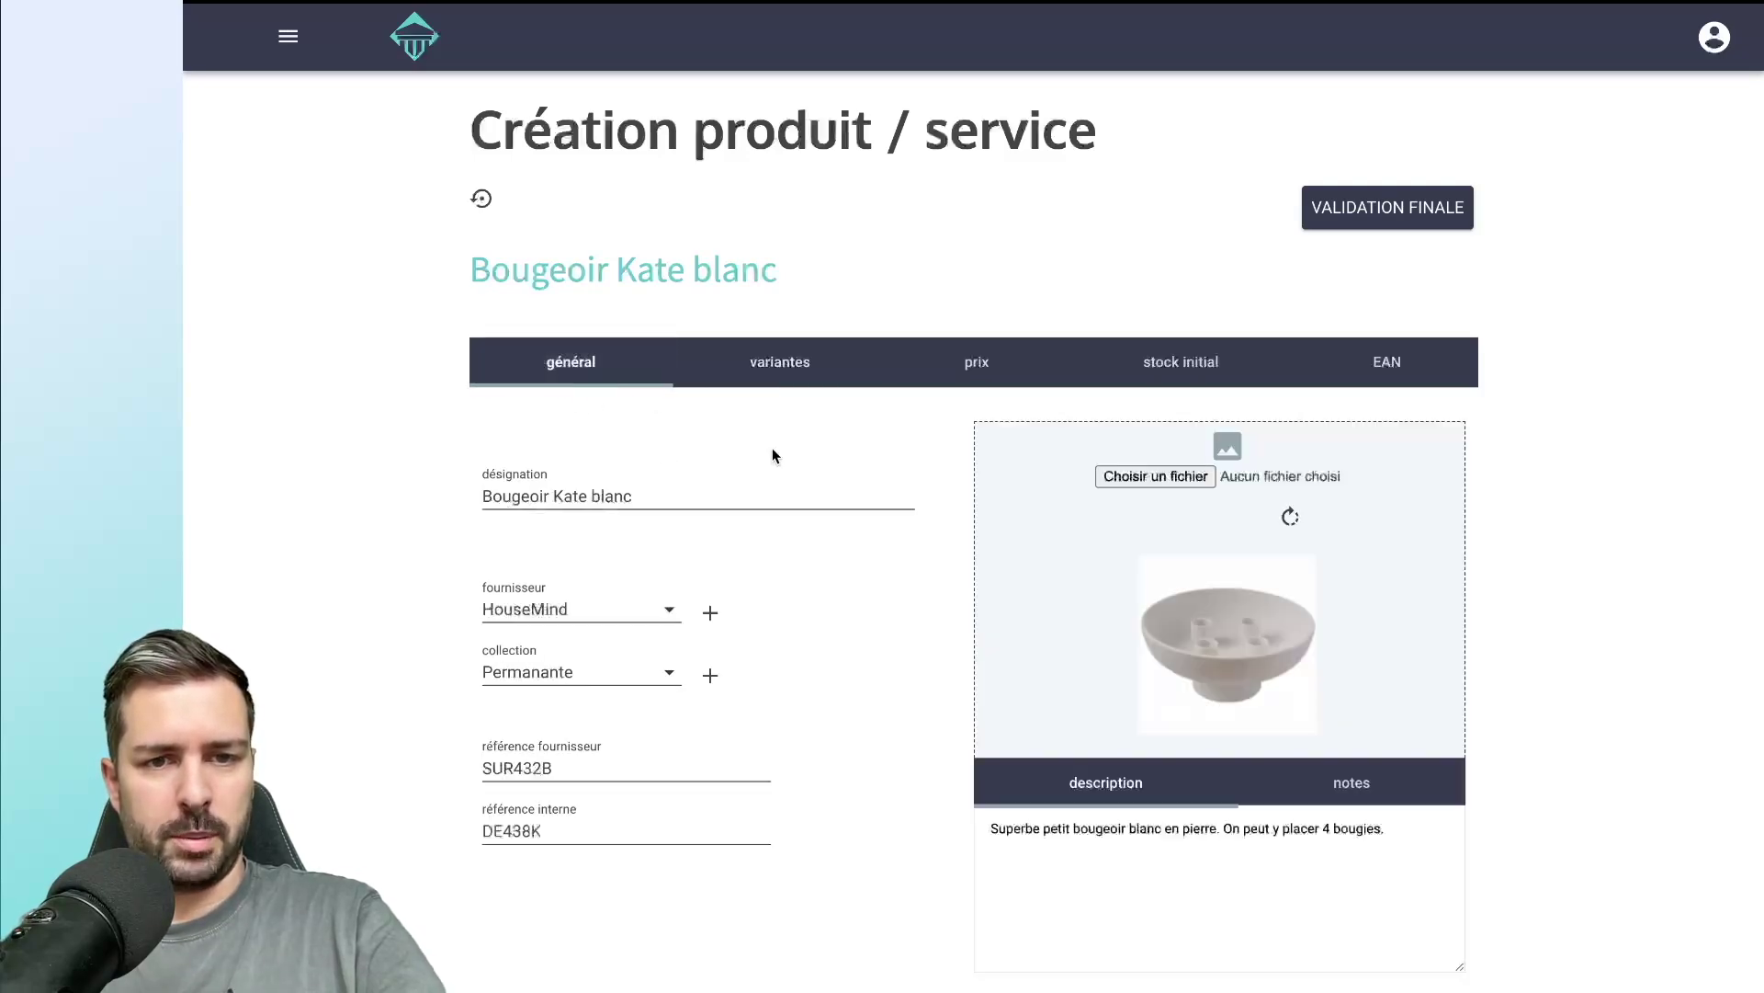
{"action": "scroll", "coordinate": [772, 449], "scroll_direction": "down", "scroll_amount": 5}
{"action": "left_click", "coordinate": [991, 629]}
{"action": "scroll", "coordinate": [917, 540], "scroll_direction": "up", "scroll_amount": 3}
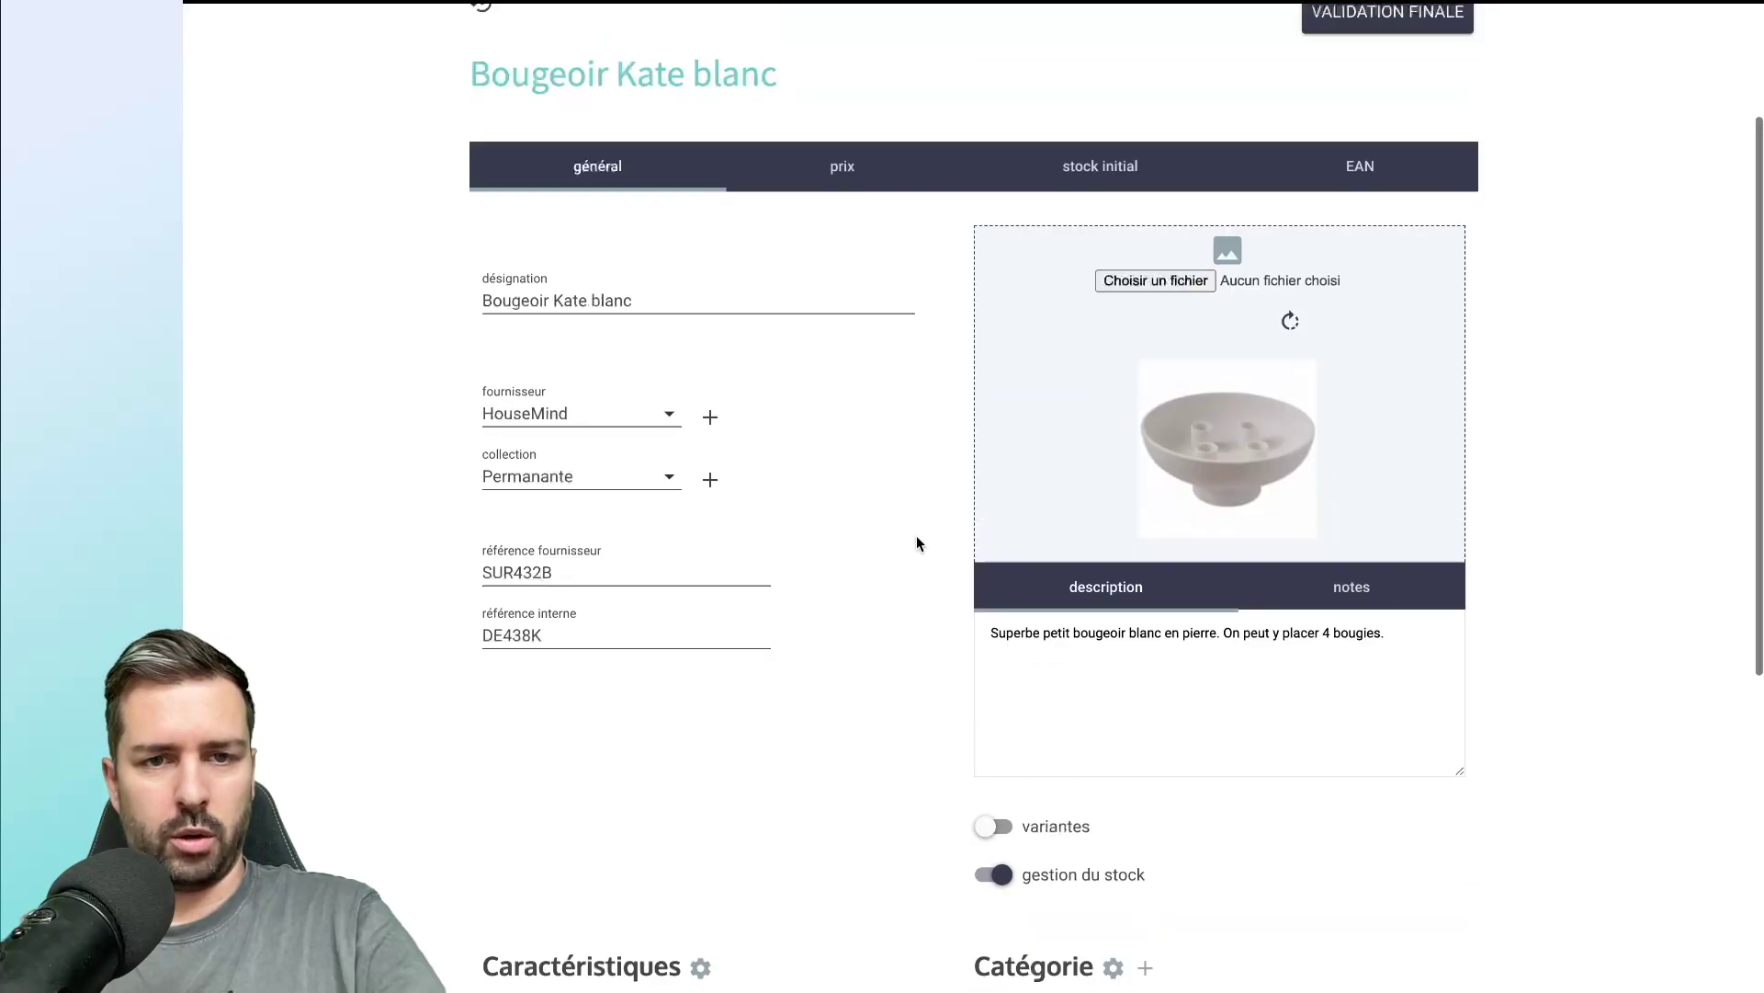
Turn off stock management (gestion du stock) for the product.
{"action": "scroll", "coordinate": [818, 390], "scroll_direction": "down", "scroll_amount": 6}
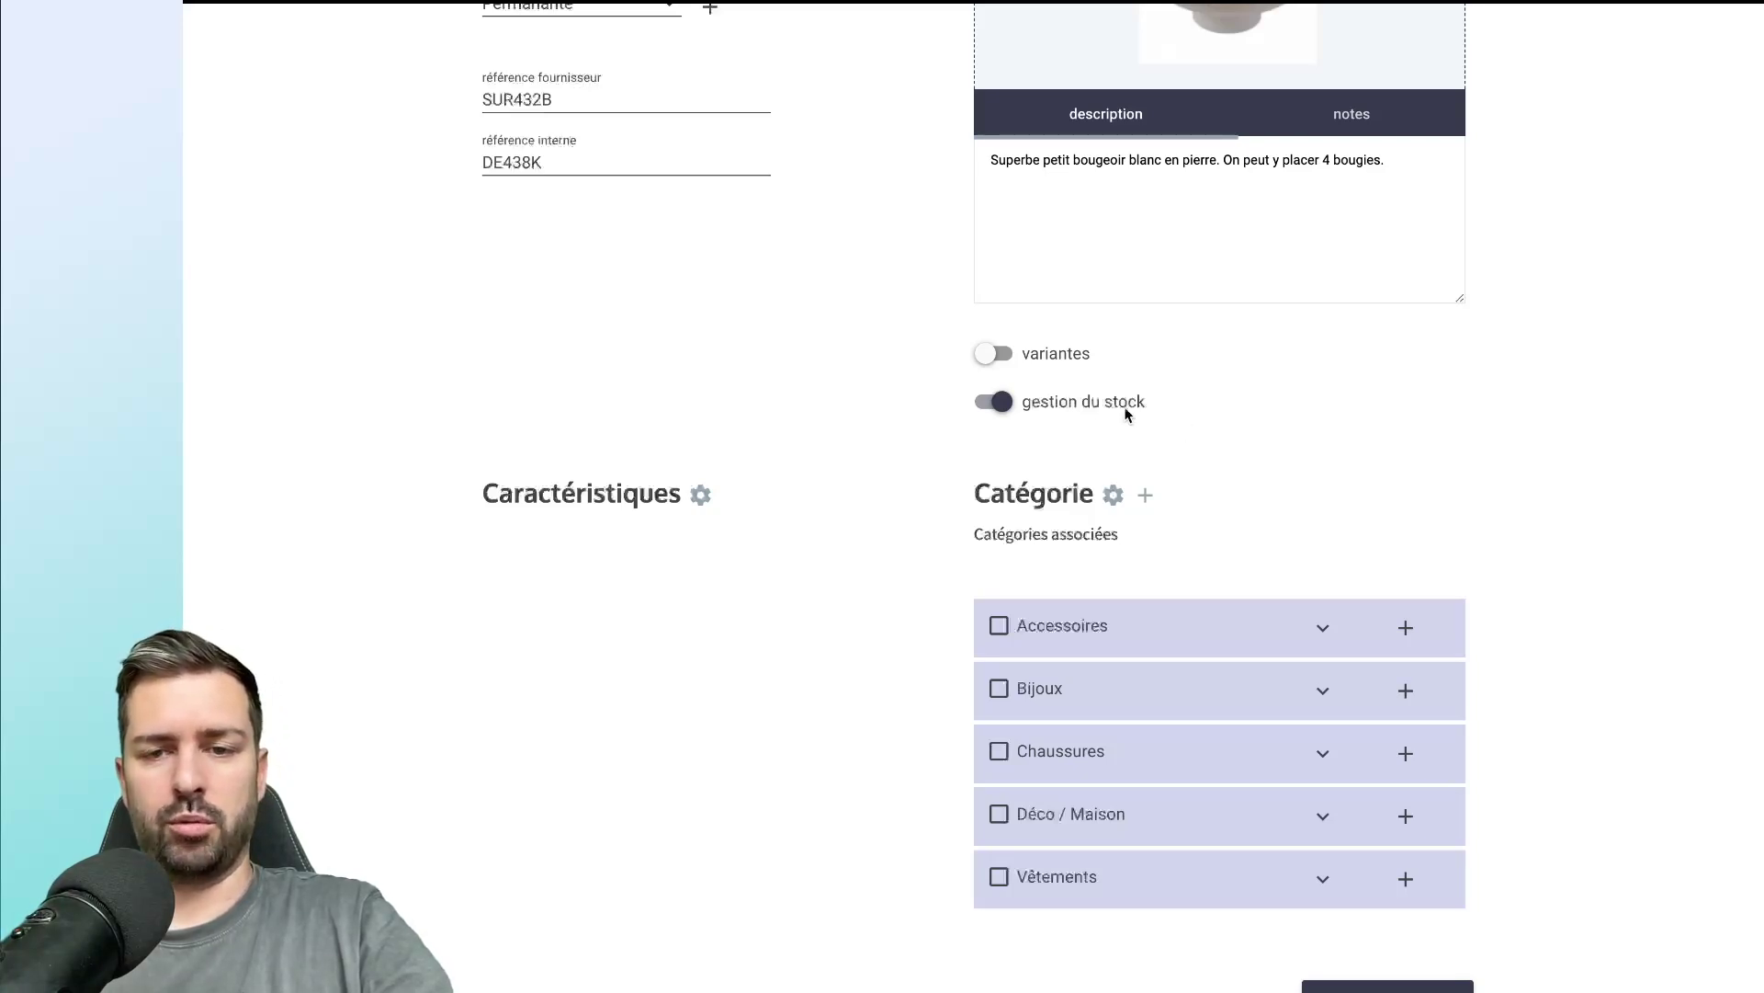
{"action": "left_click", "coordinate": [1085, 402]}
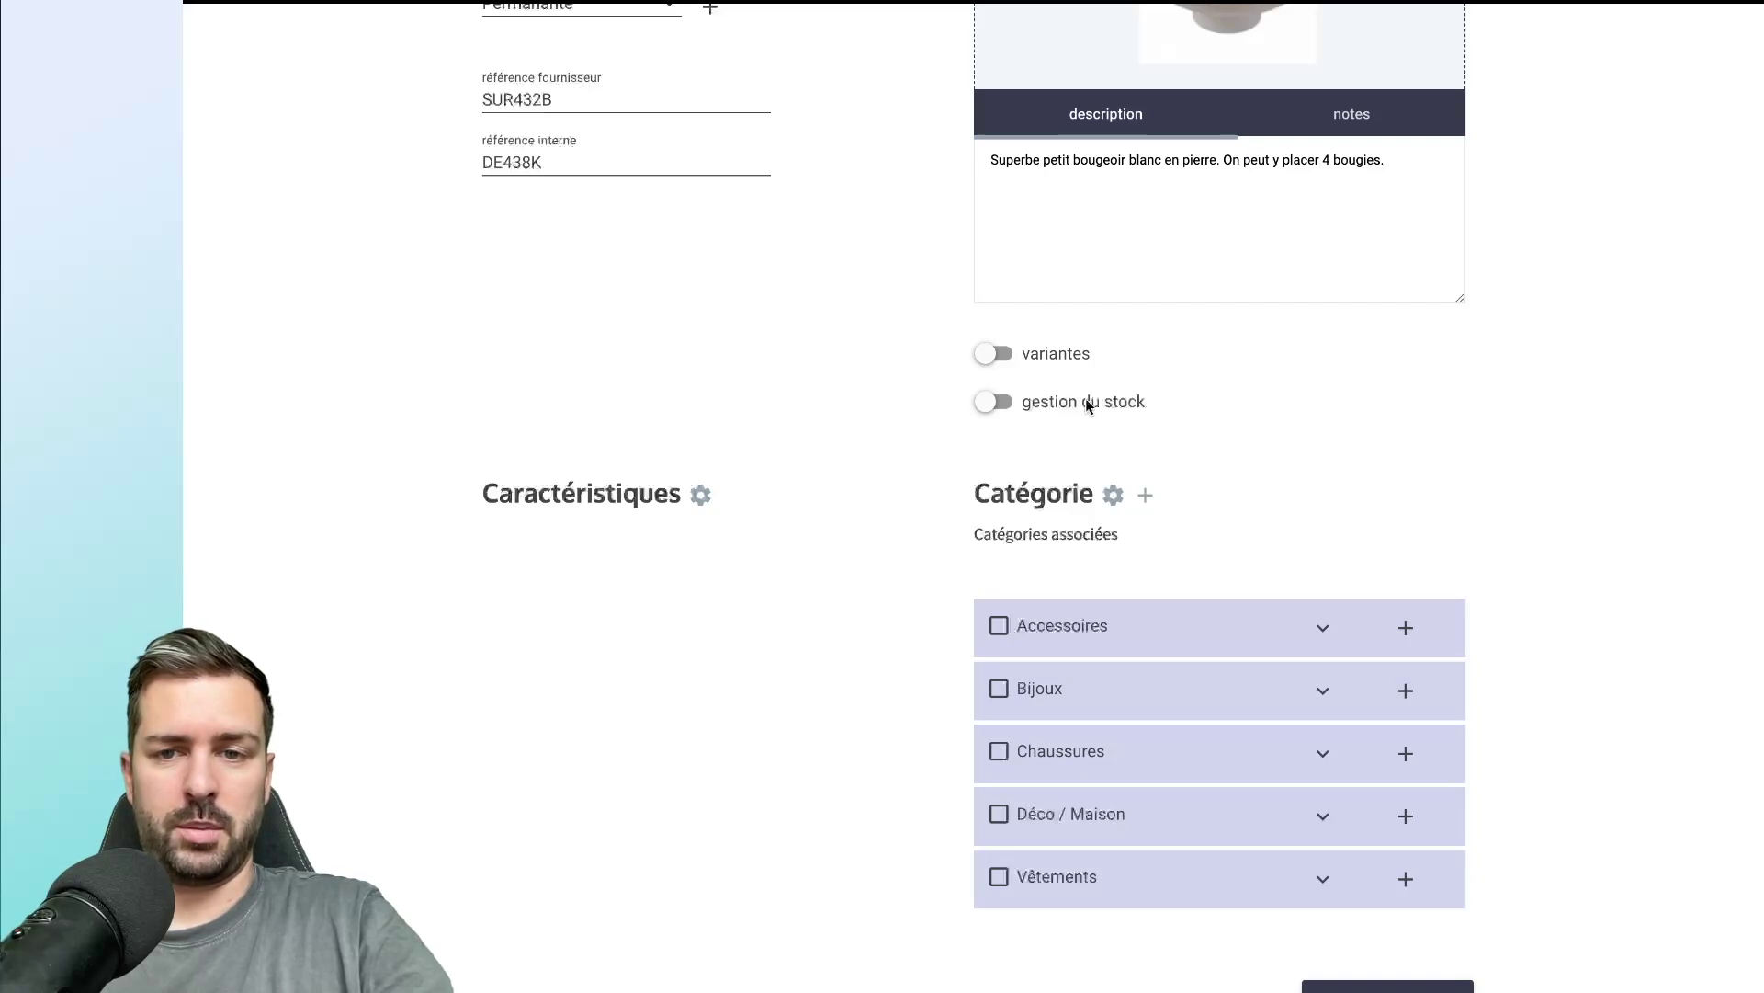
Turn on stock management (gestion du stock) and assign the product to the categories Déco / Maison, Décoration and Bougies.
{"action": "left_click", "coordinate": [1085, 398]}
{"action": "scroll", "coordinate": [1084, 399], "scroll_direction": "down", "scroll_amount": 1}
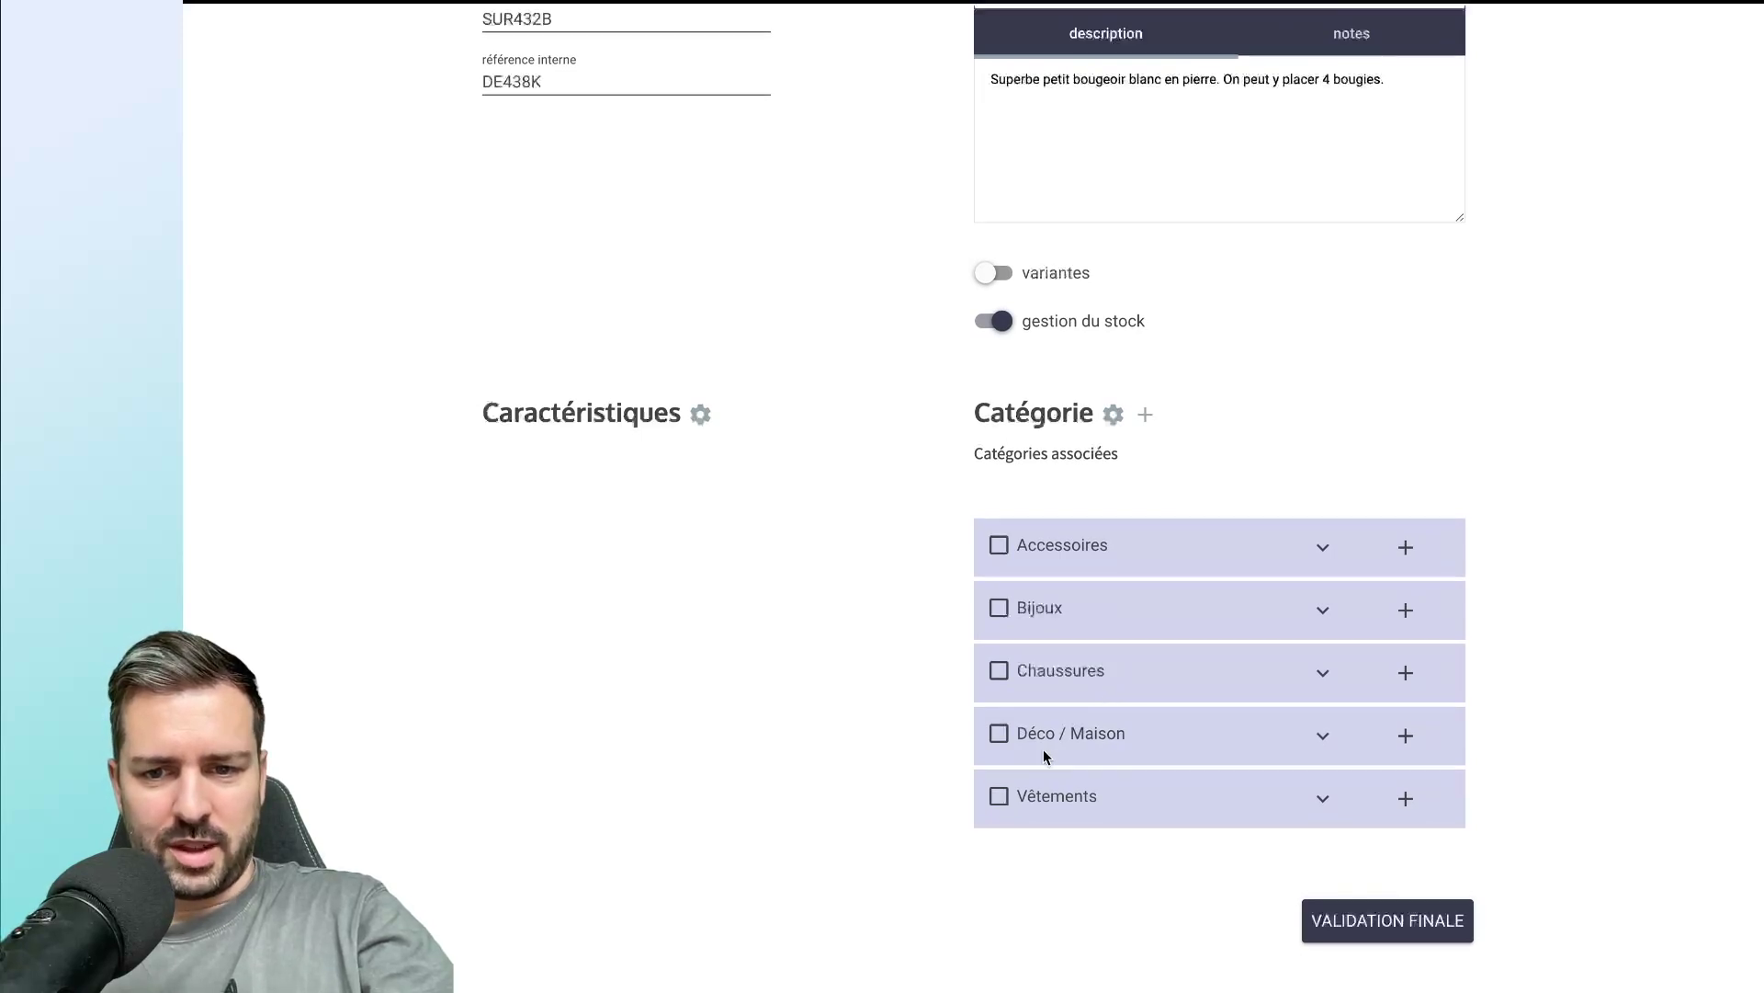
{"action": "left_click", "coordinate": [999, 734]}
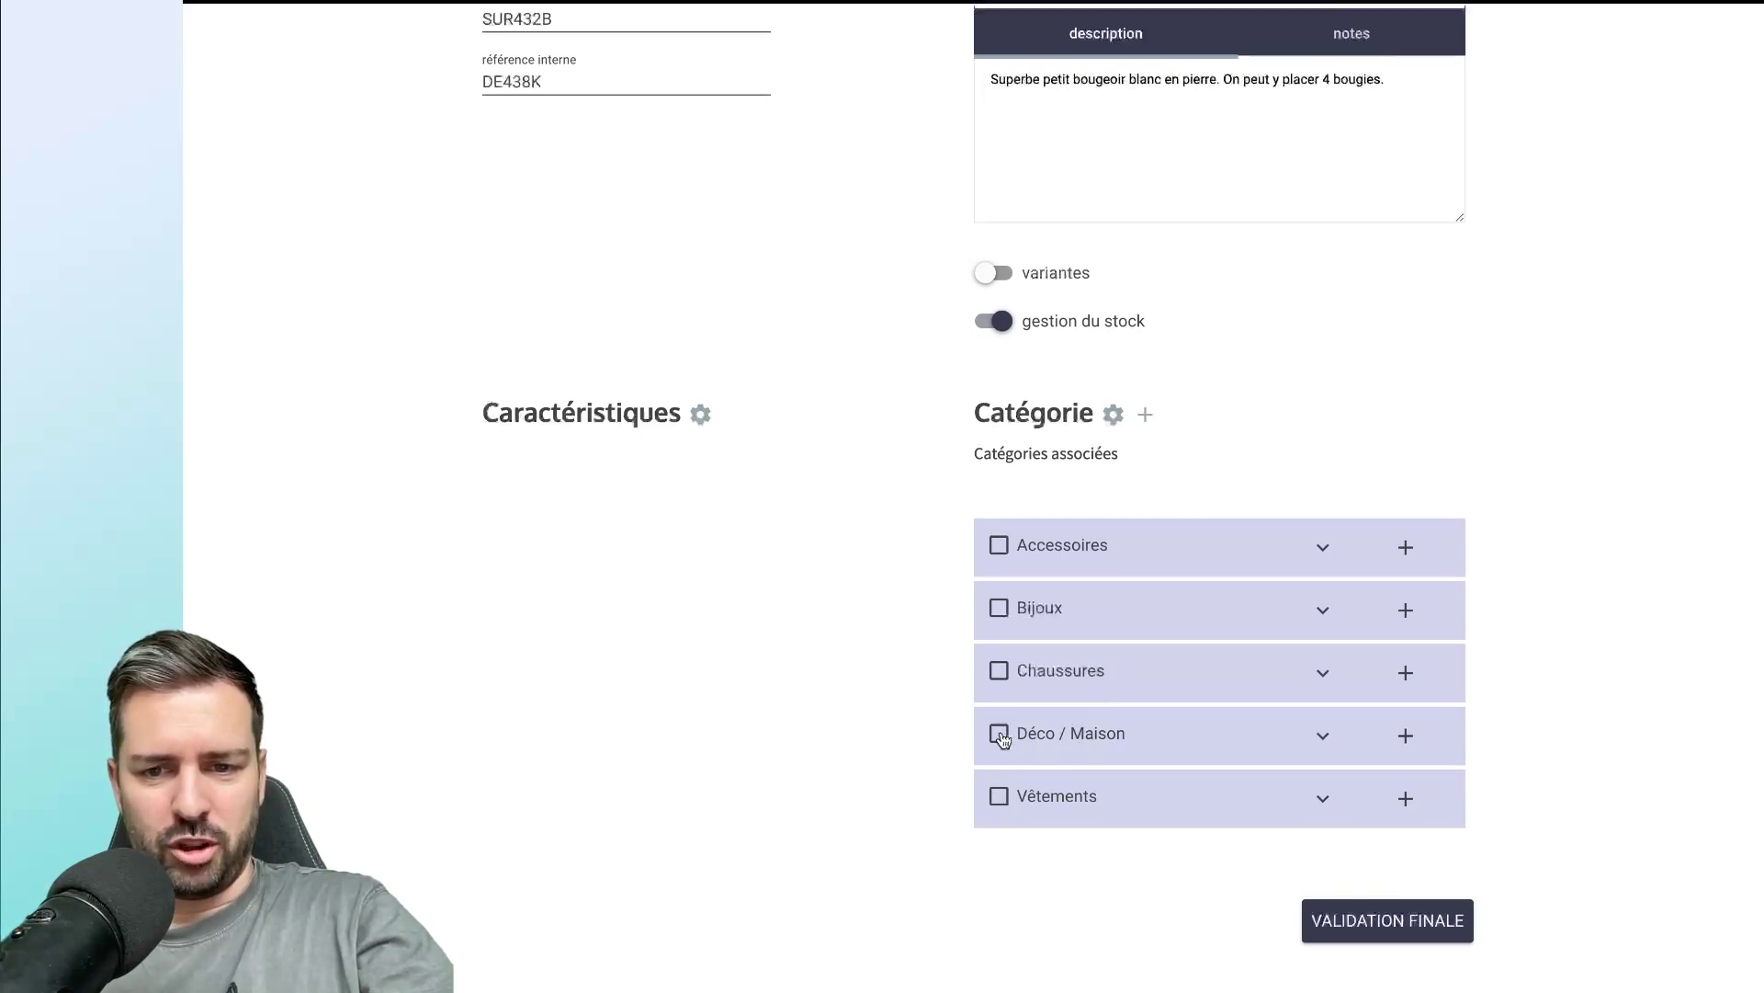
{"action": "scroll", "coordinate": [1000, 780], "scroll_direction": "down", "scroll_amount": 3}
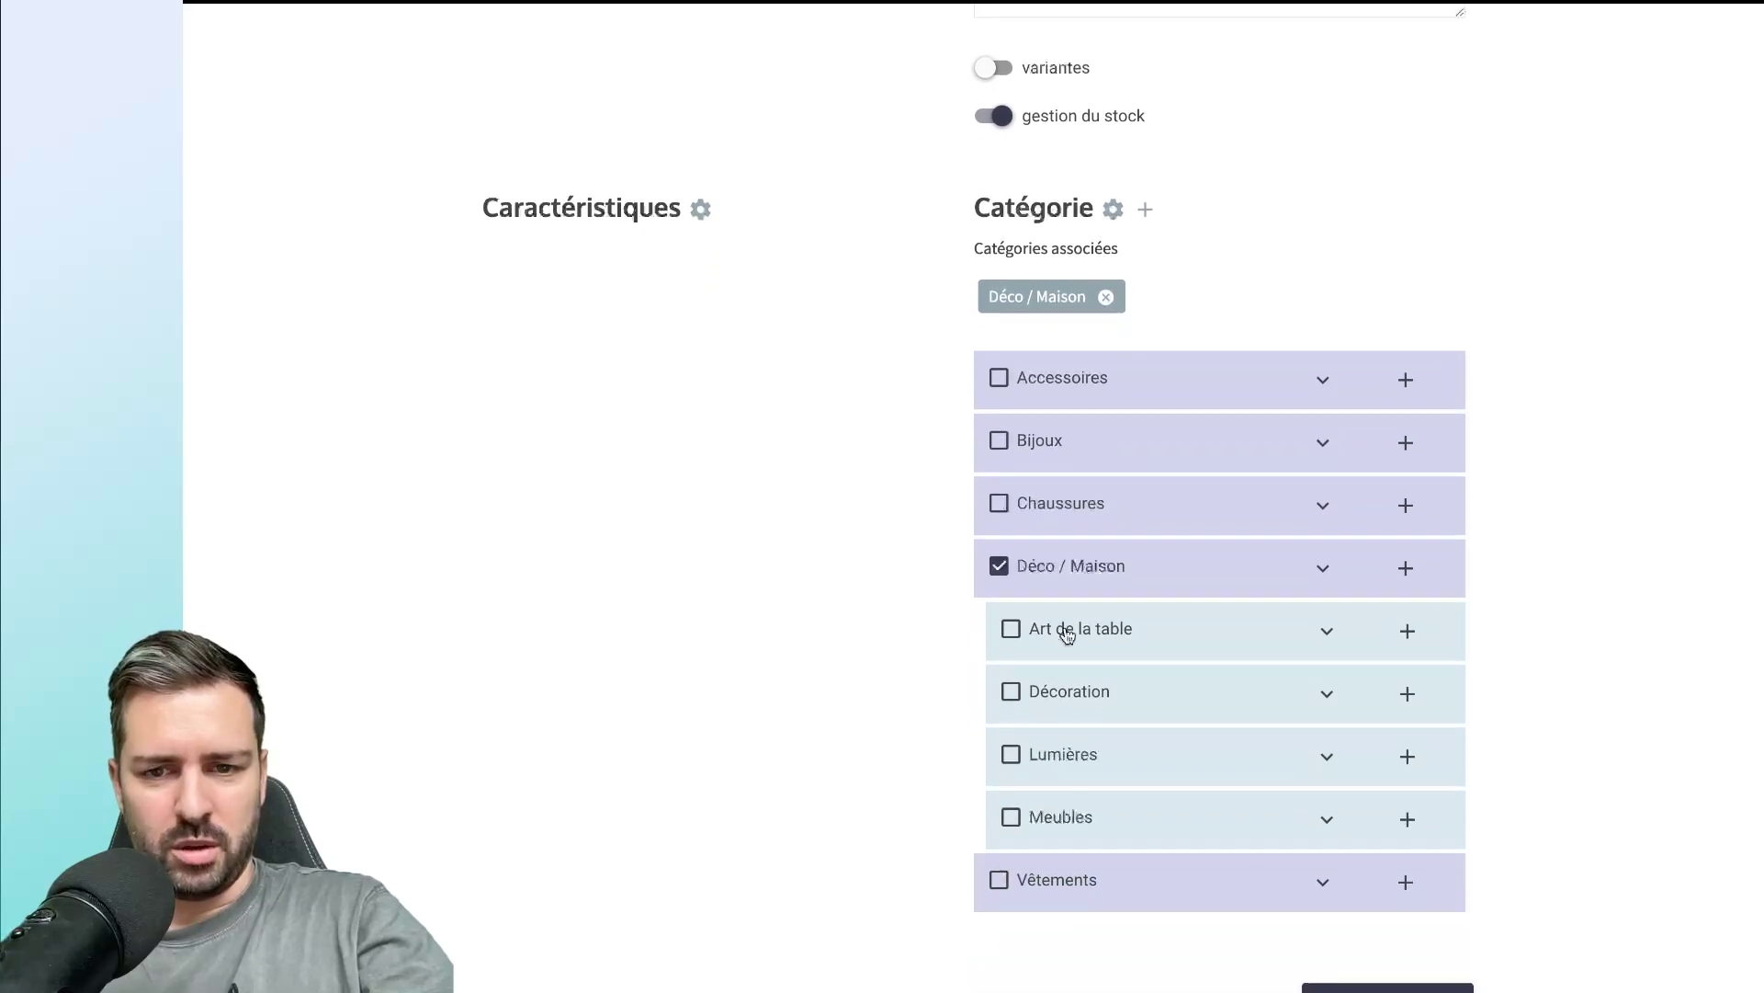
{"action": "left_click", "coordinate": [1012, 694]}
{"action": "scroll", "coordinate": [1057, 607], "scroll_direction": "down", "scroll_amount": 2}
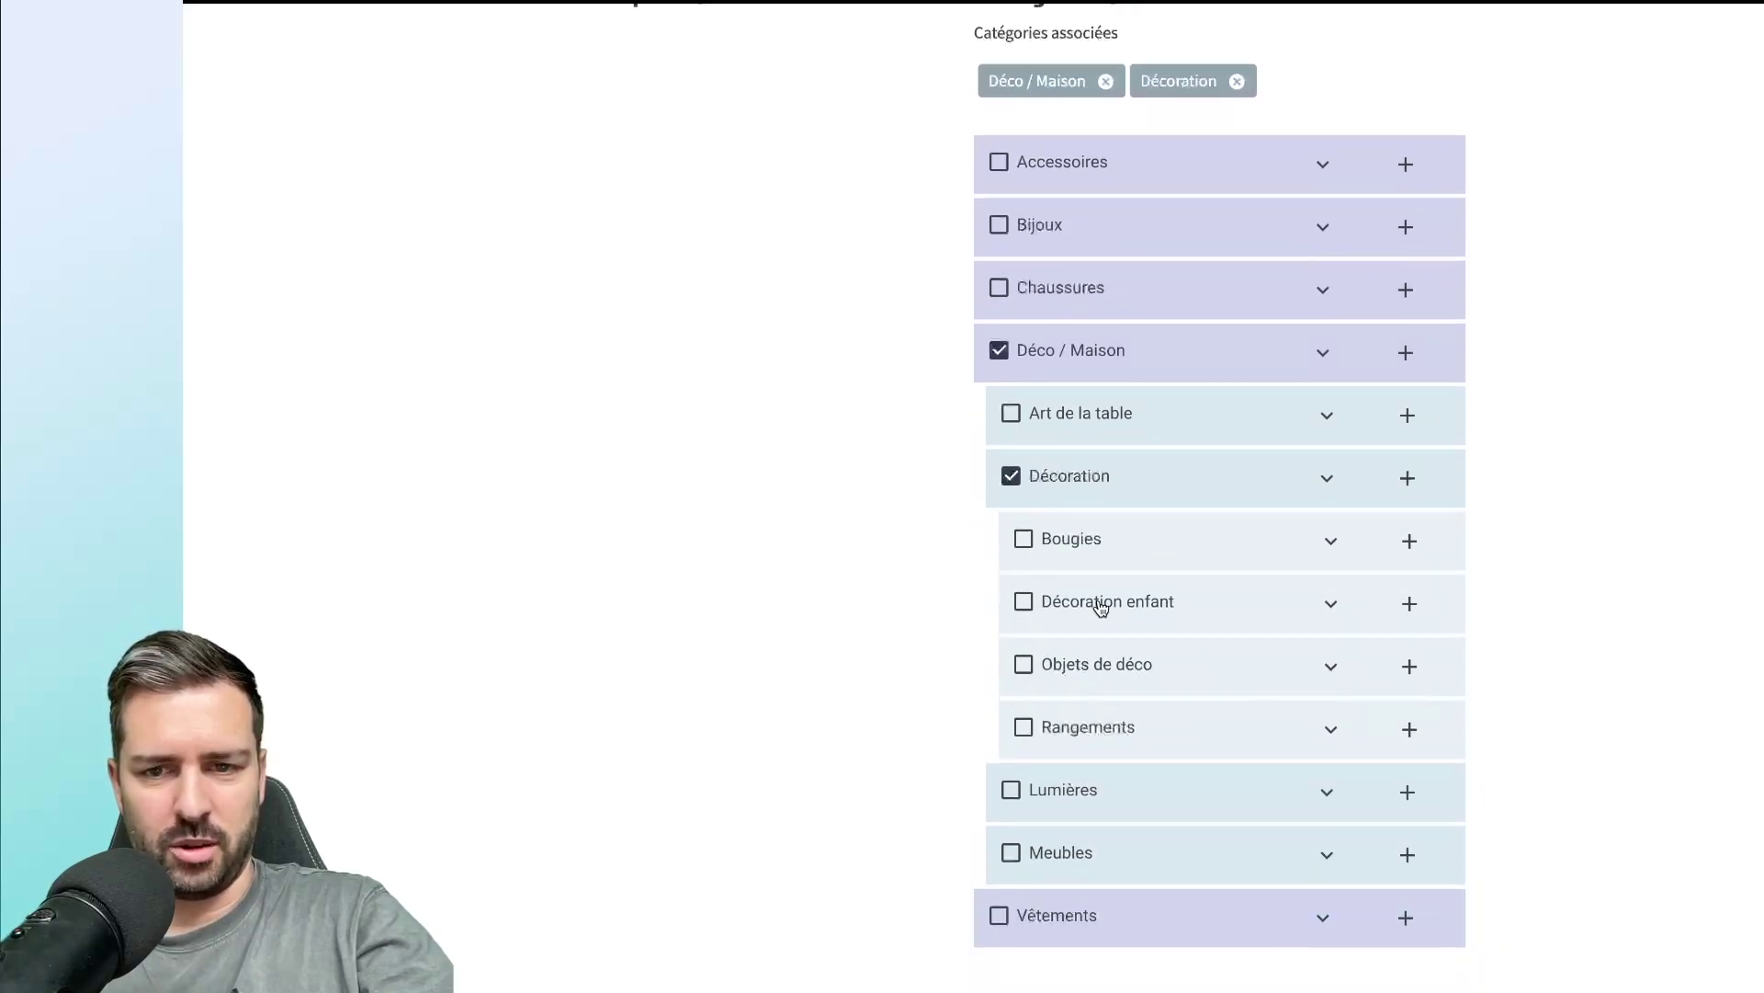
{"action": "left_click", "coordinate": [1022, 539]}
{"action": "scroll", "coordinate": [1021, 542], "scroll_direction": "down", "scroll_amount": 2}
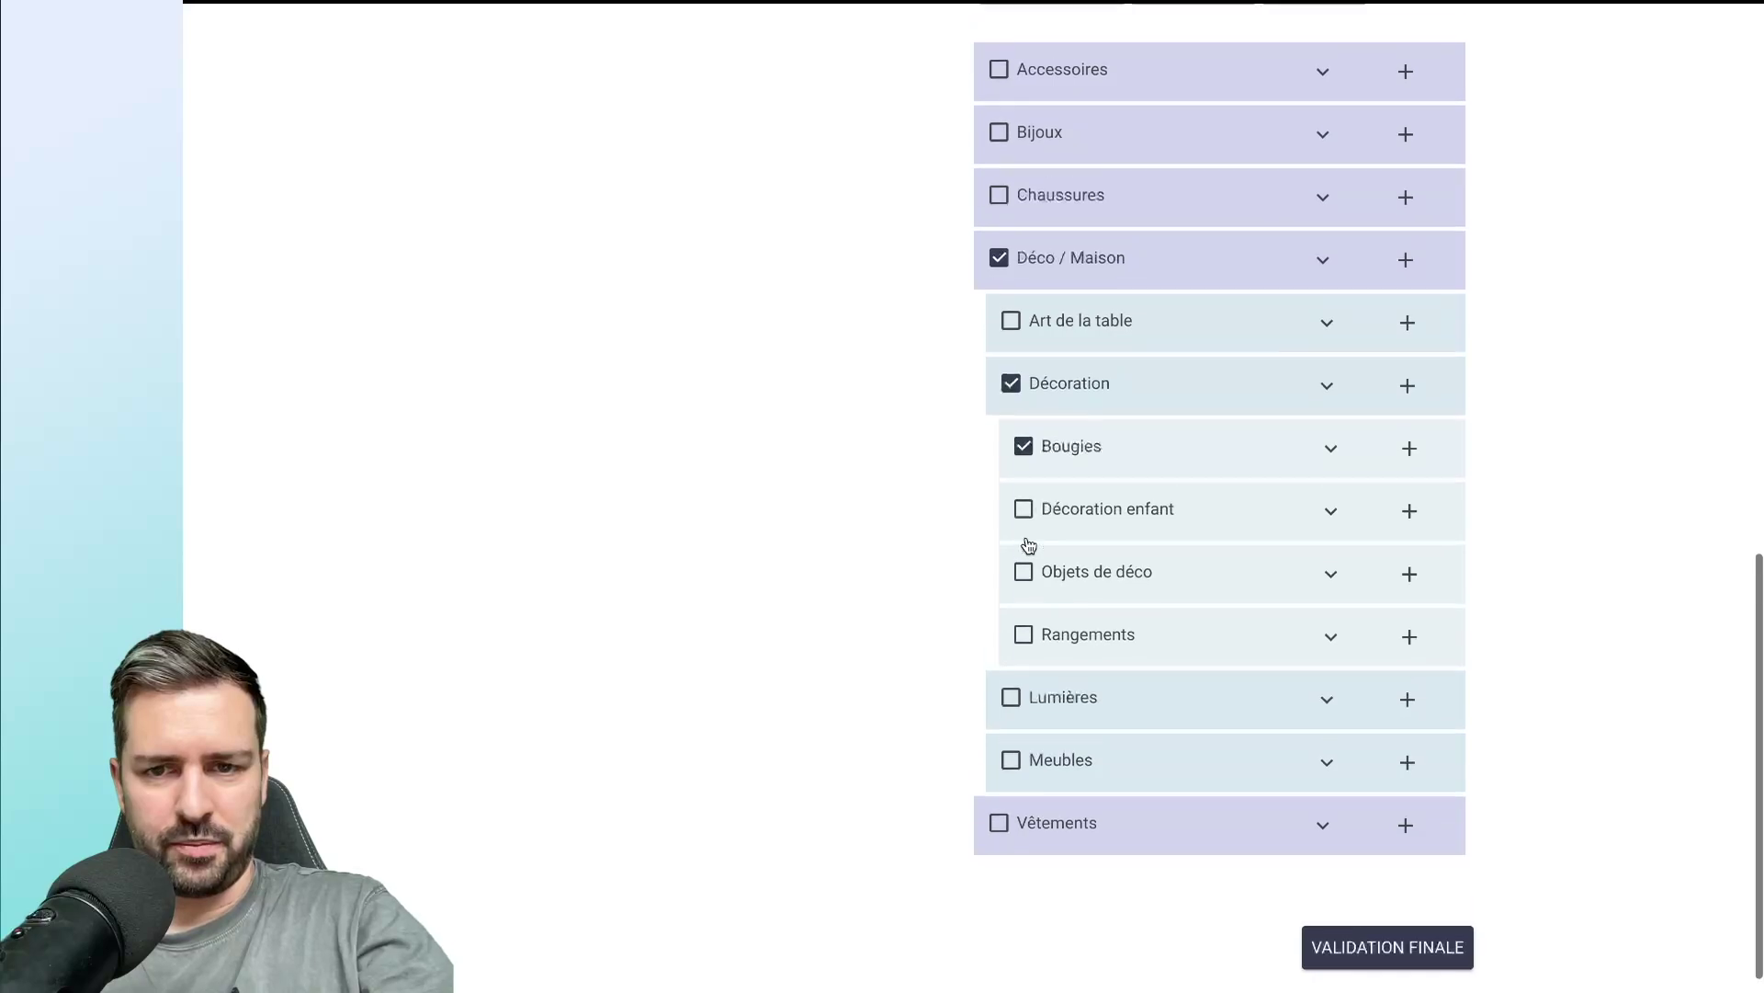
{"action": "scroll", "coordinate": [1026, 545], "scroll_direction": "up", "scroll_amount": 5}
{"action": "scroll", "coordinate": [1022, 551], "scroll_direction": "down", "scroll_amount": 4}
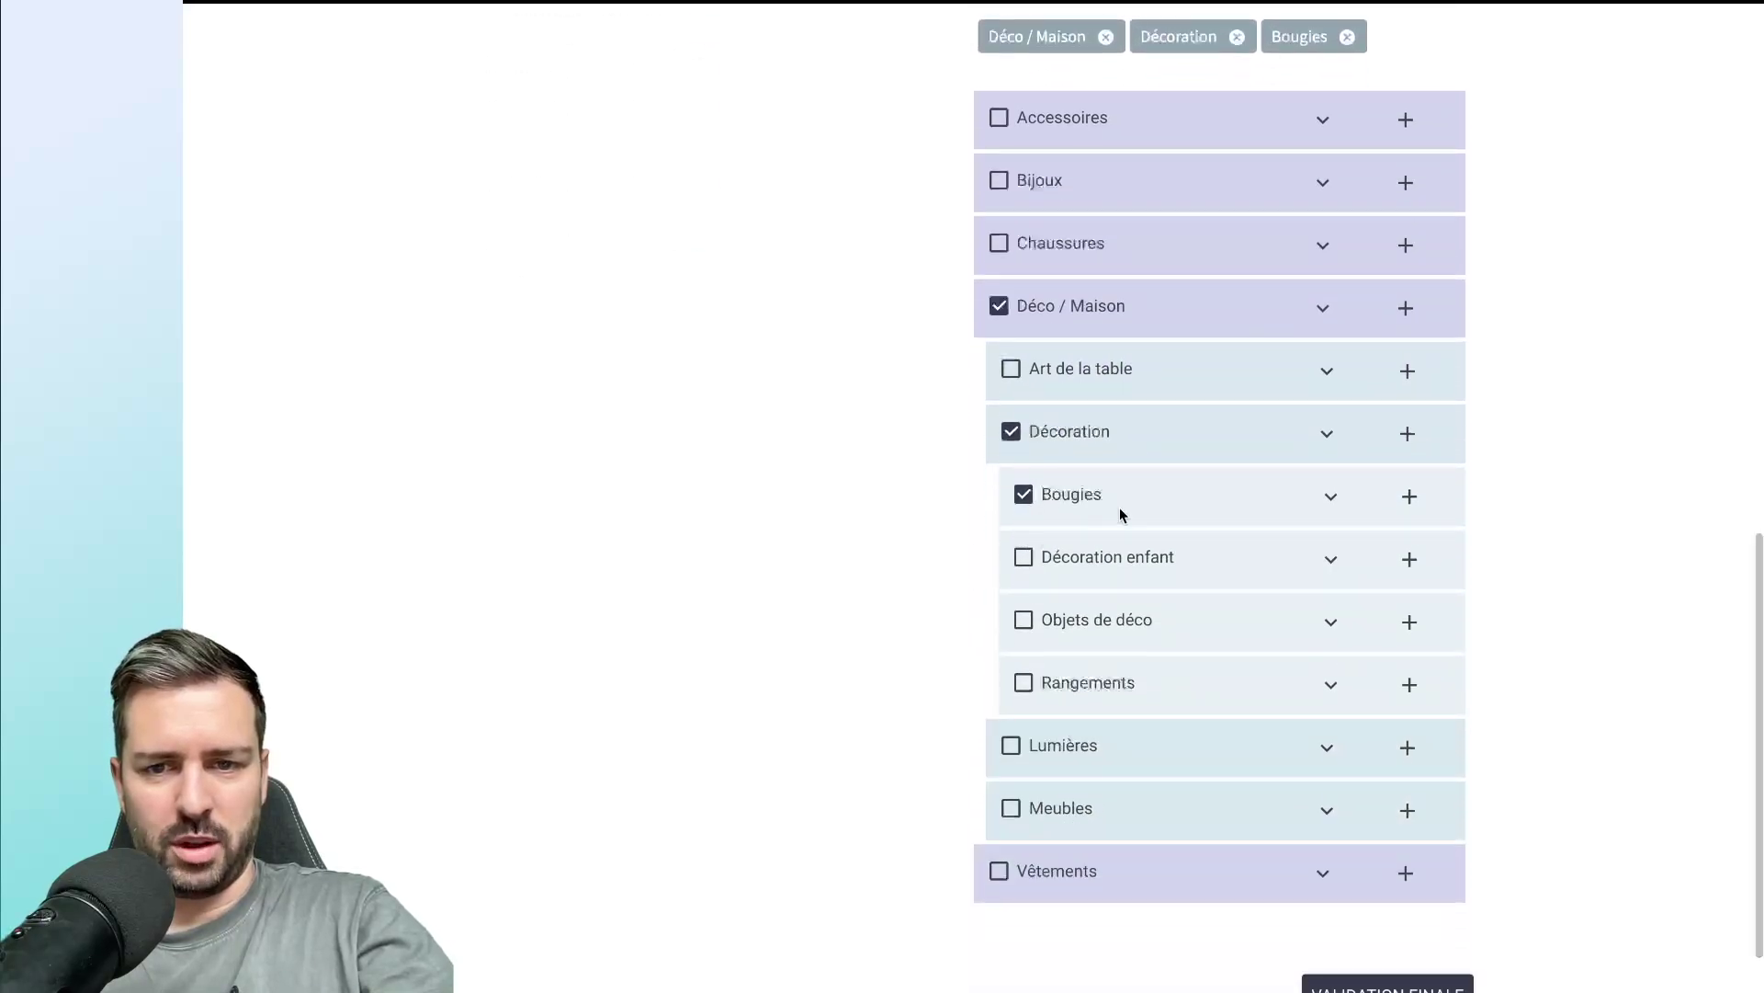
Remove the Bougies category from the product and assign it again.
{"action": "scroll", "coordinate": [1120, 510], "scroll_direction": "up", "scroll_amount": 1}
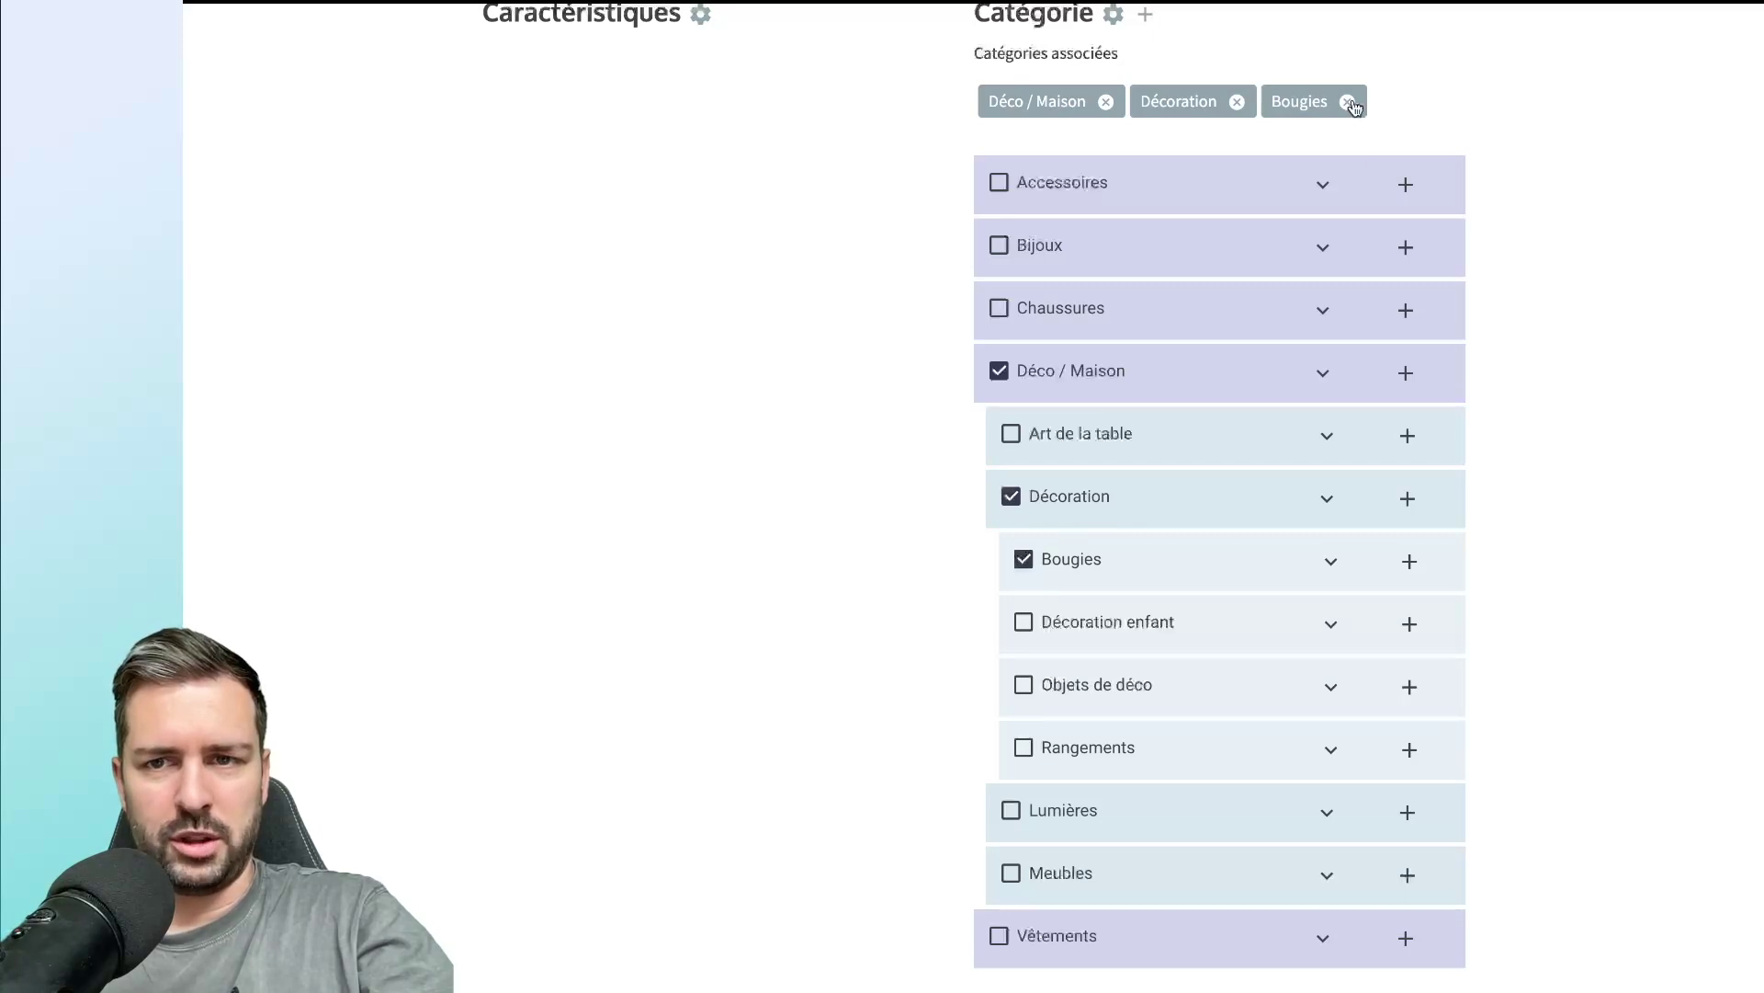
{"action": "left_click", "coordinate": [1024, 562]}
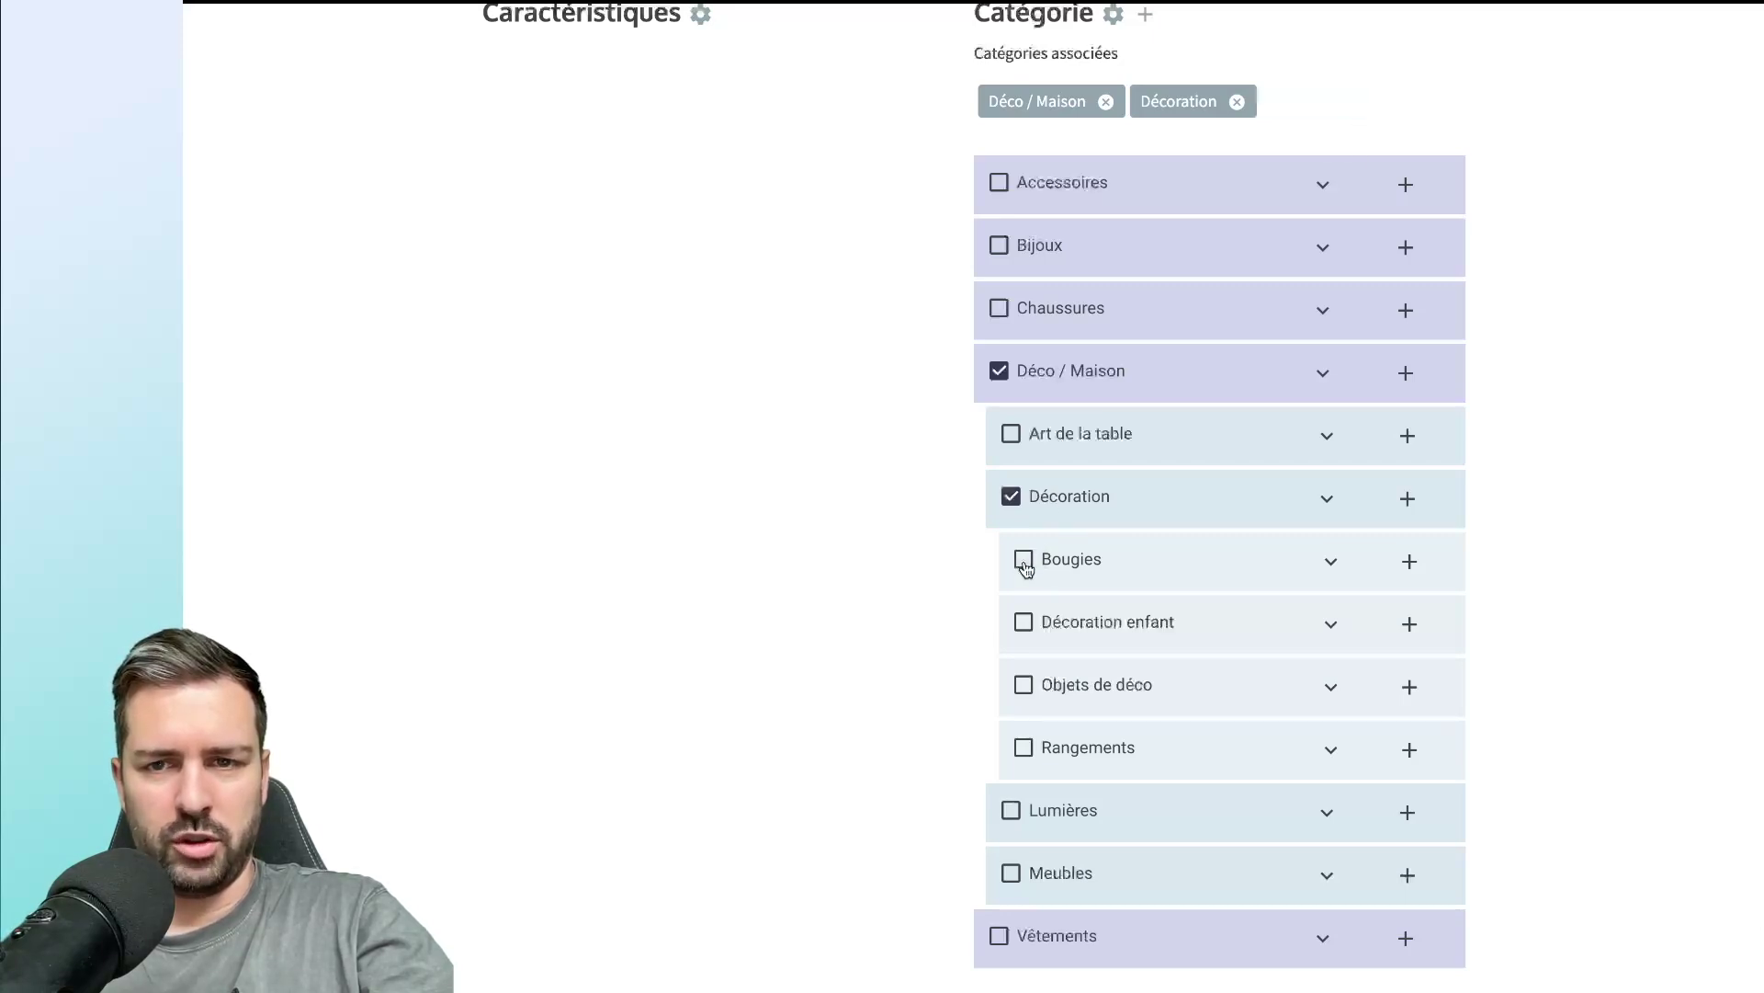
{"action": "left_click", "coordinate": [1024, 562]}
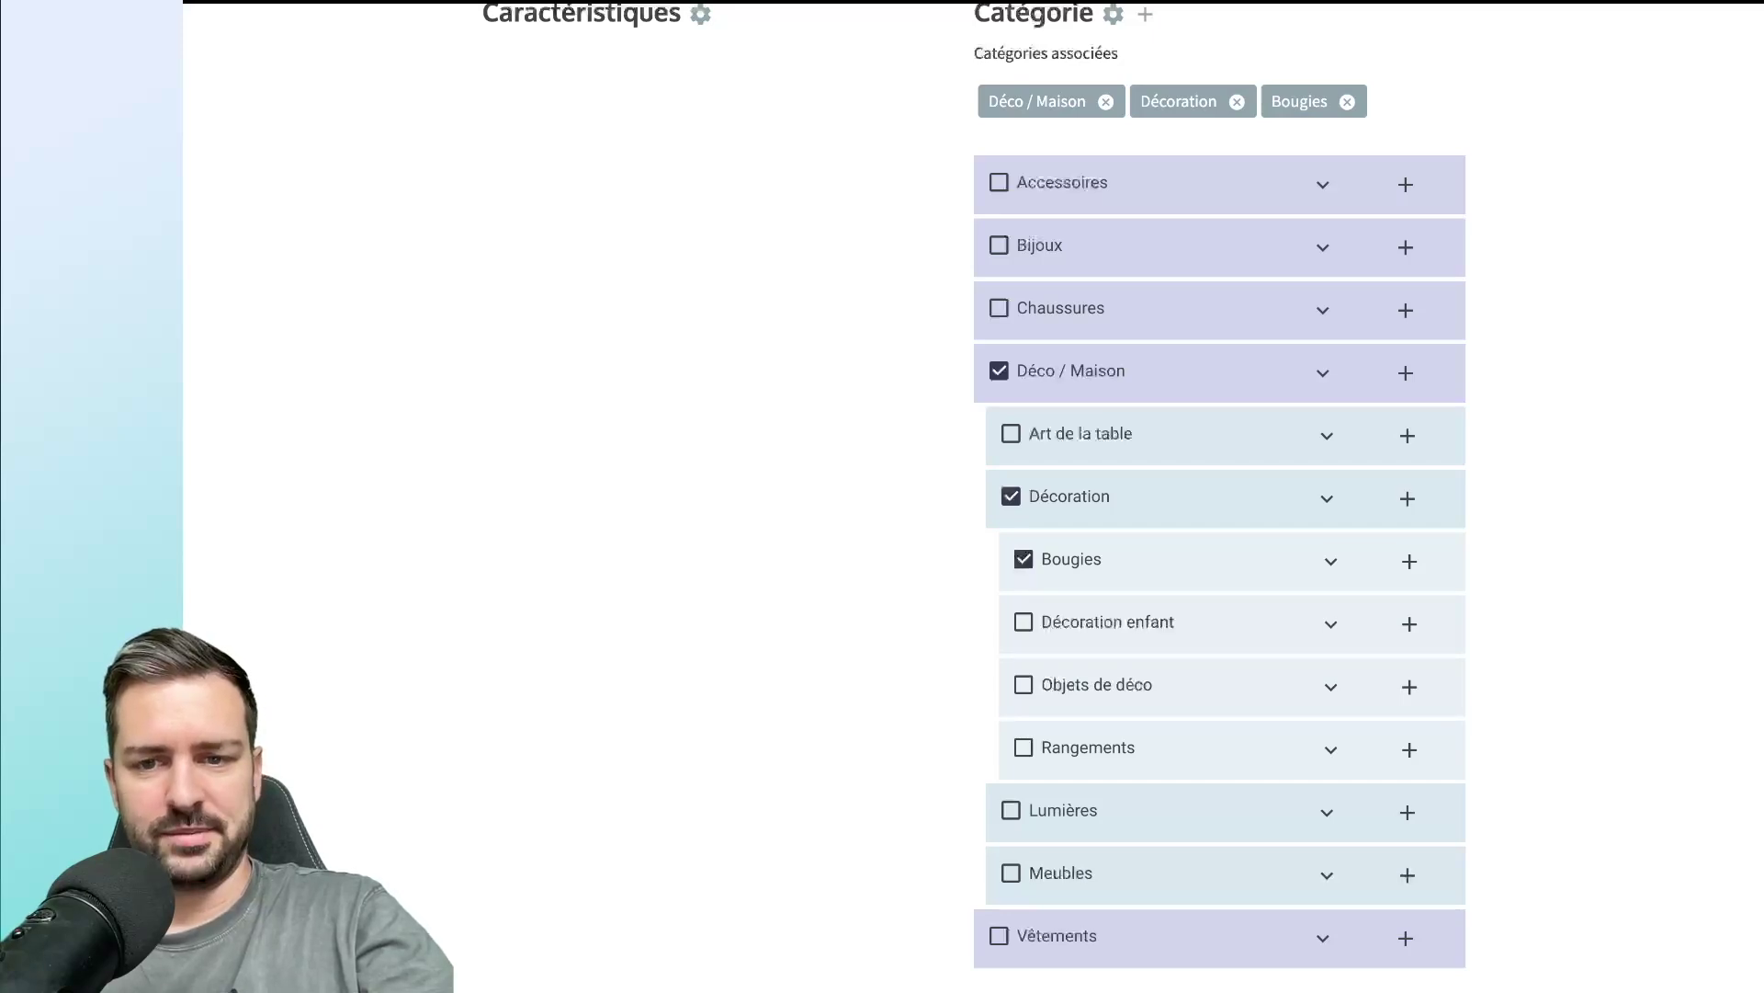
Create a new subcategory named "Accessoires" inside the Bougies category.
{"action": "scroll", "coordinate": [1025, 565], "scroll_direction": "down", "scroll_amount": 1}
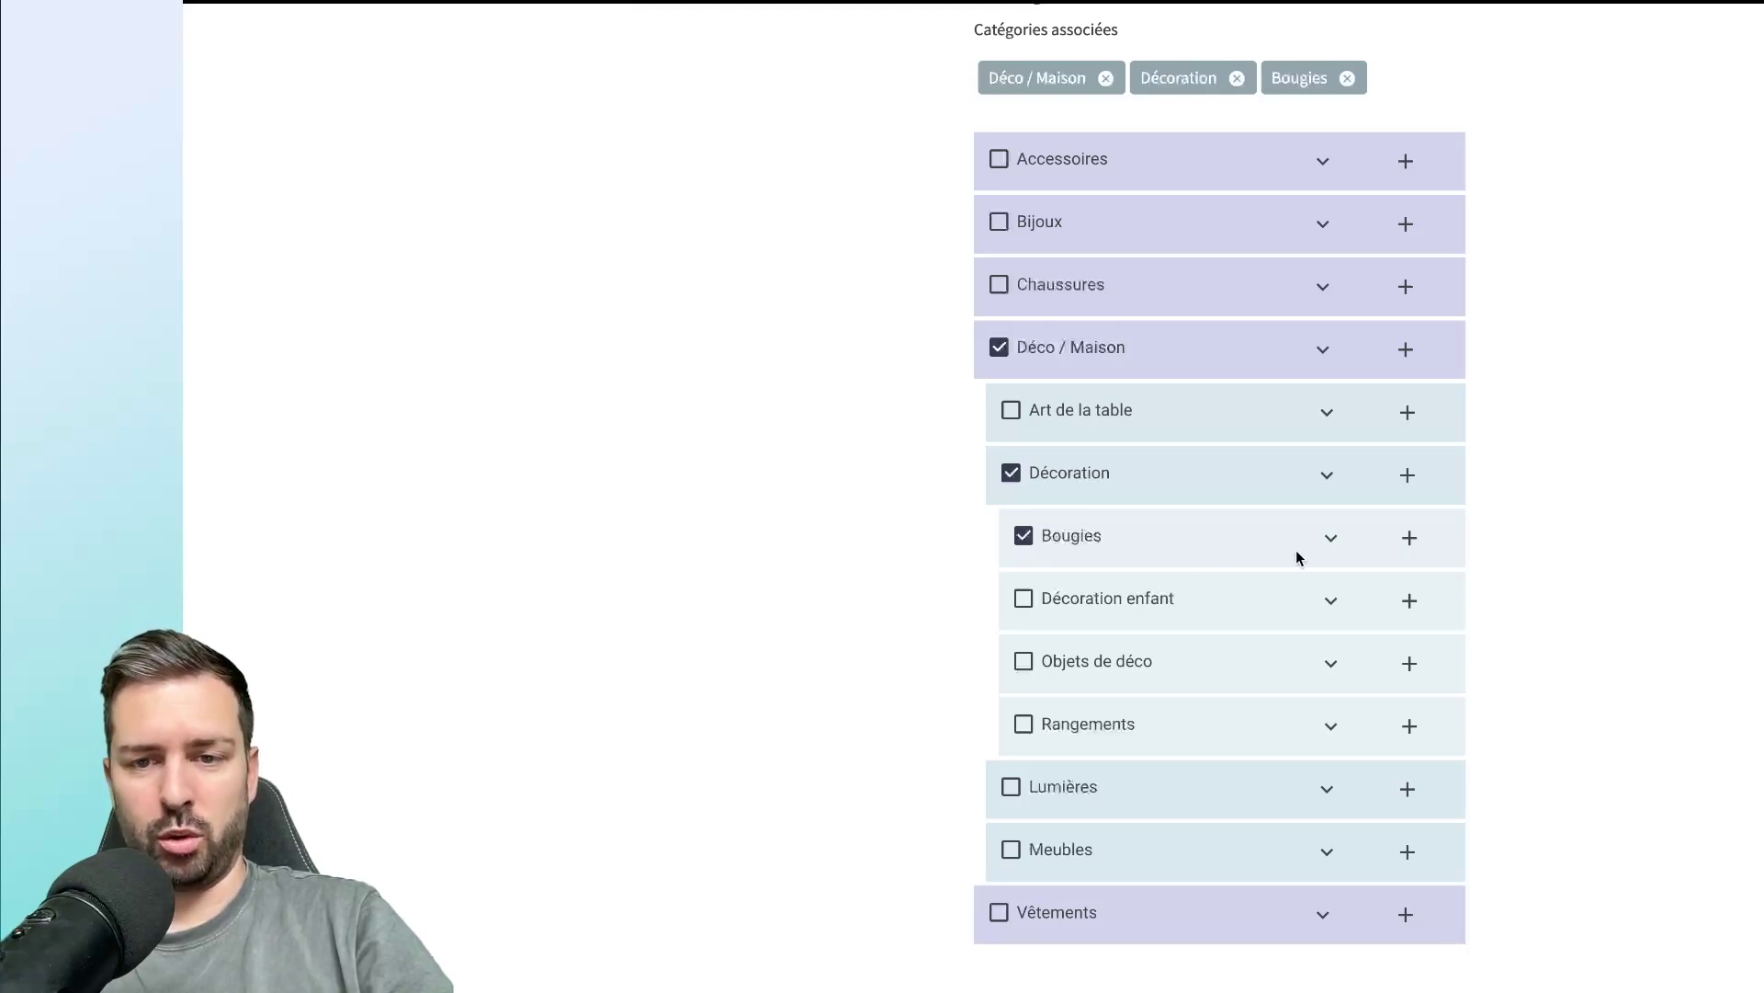
{"action": "left_click", "coordinate": [1411, 542]}
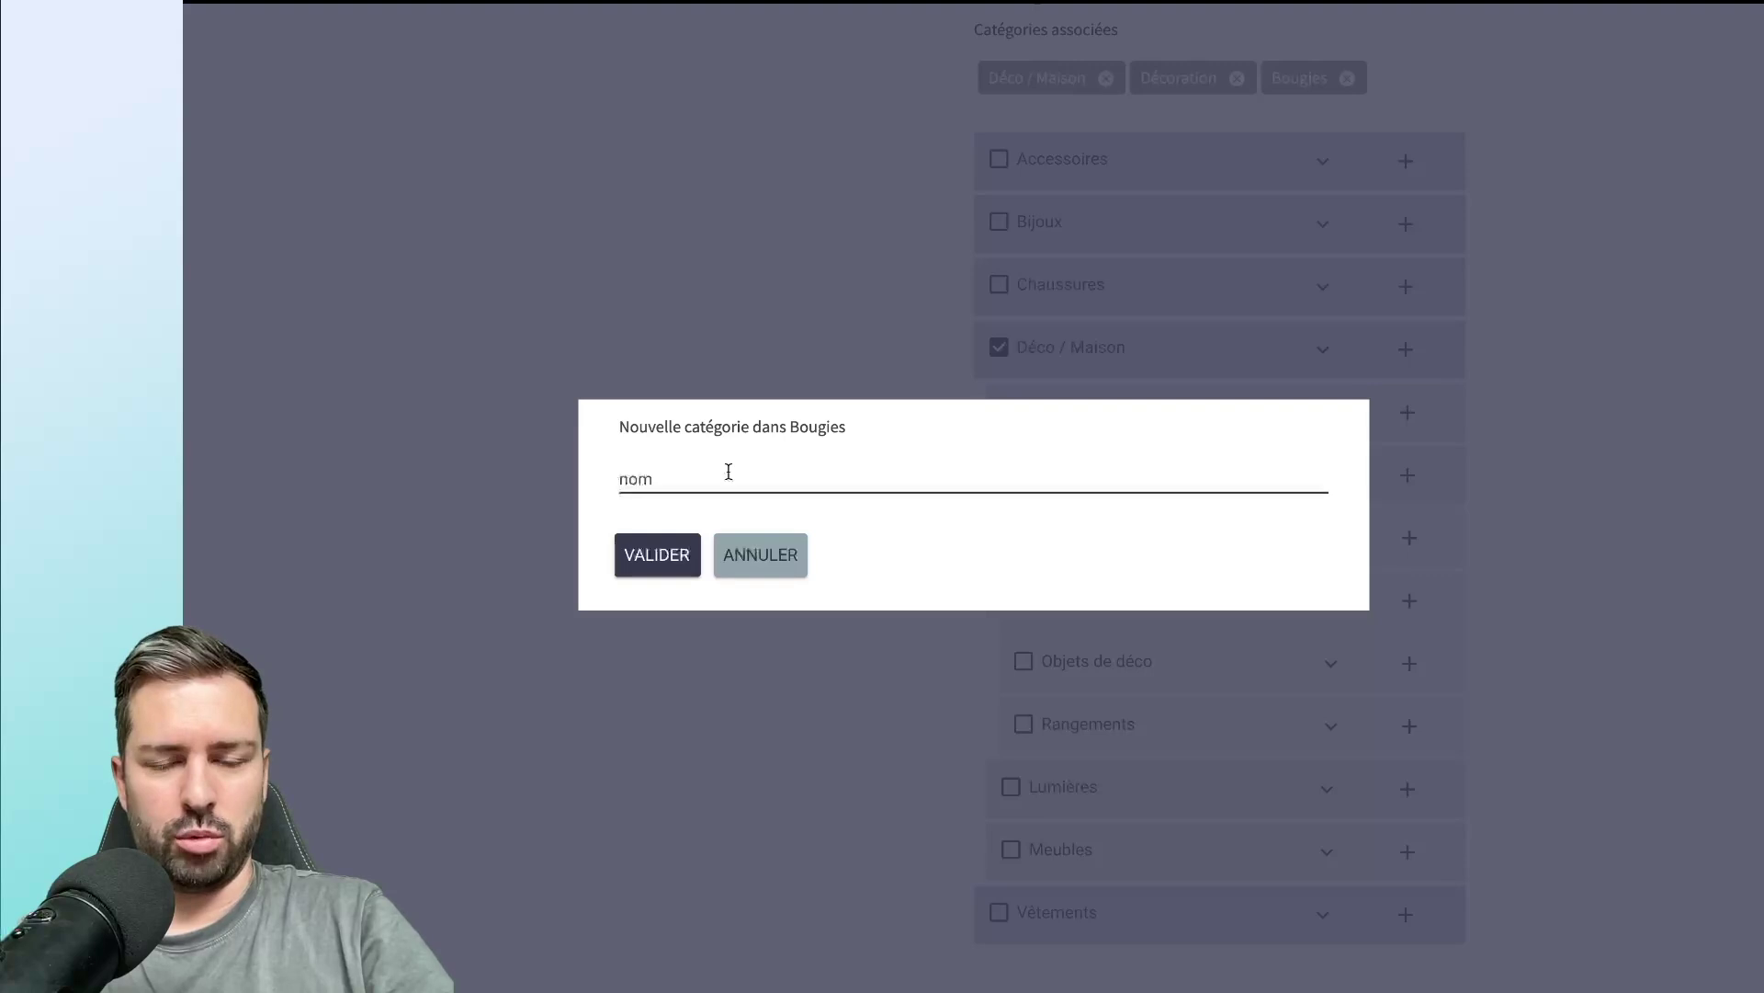
{"action": "type", "text": "Accessoires"}
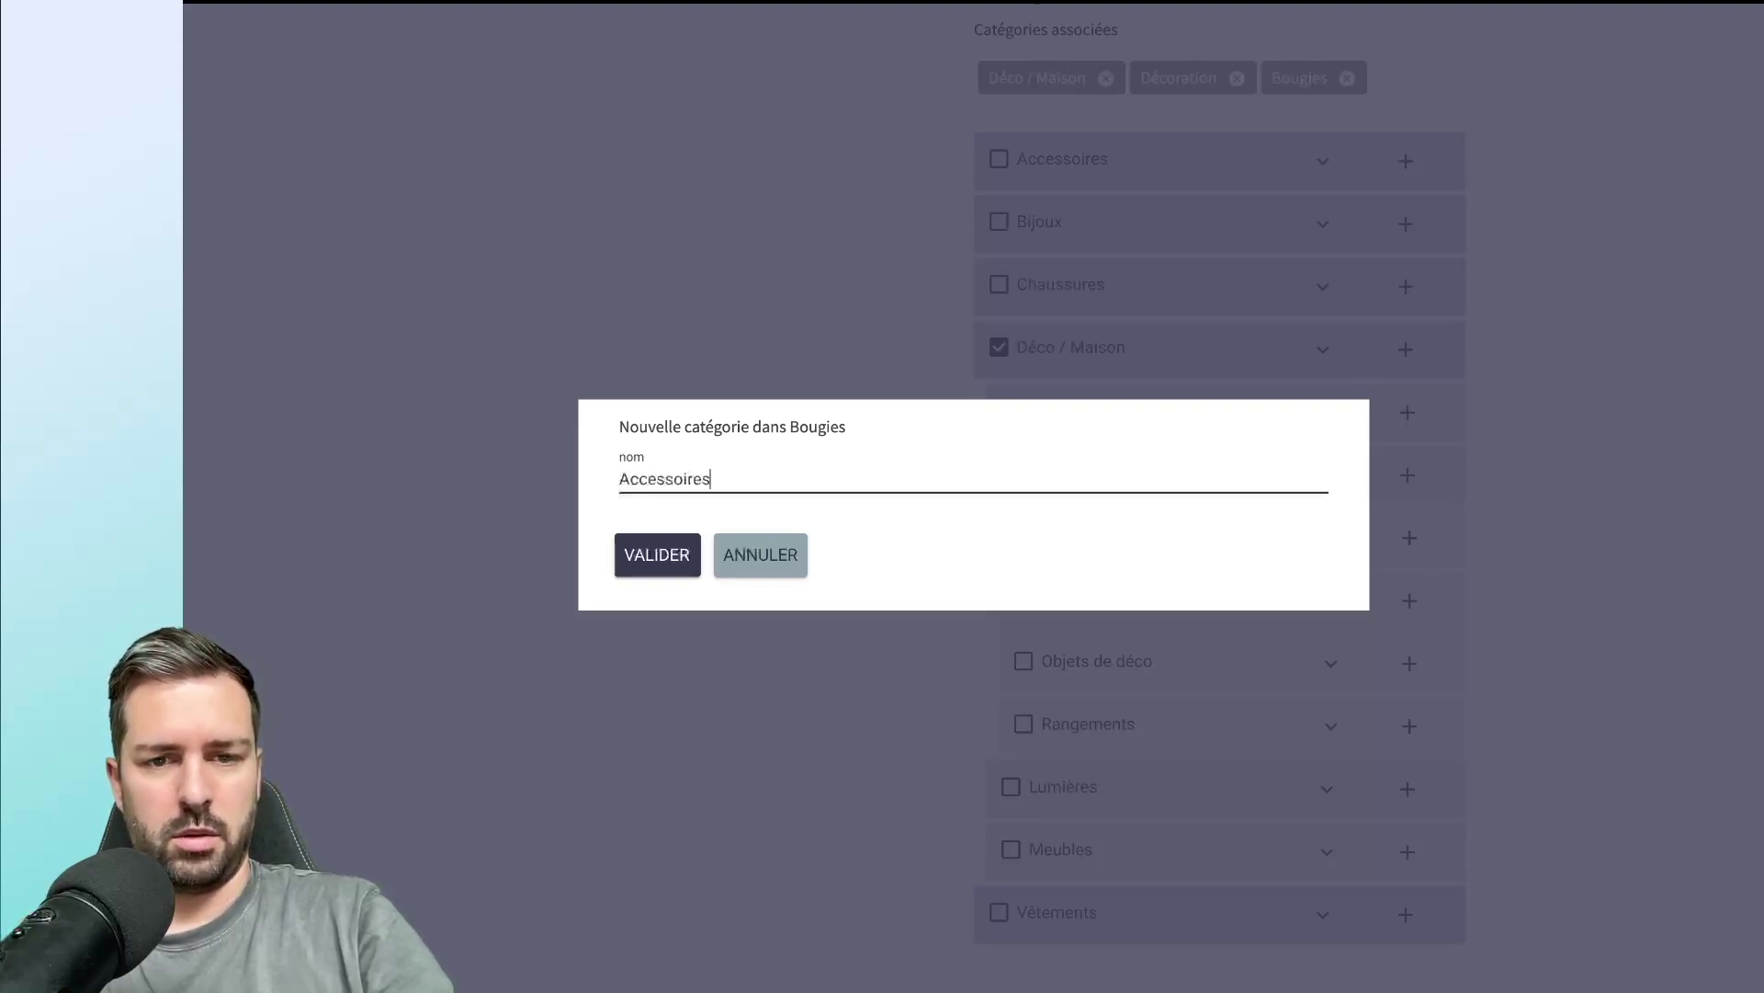
{"action": "key", "text": "Return"}
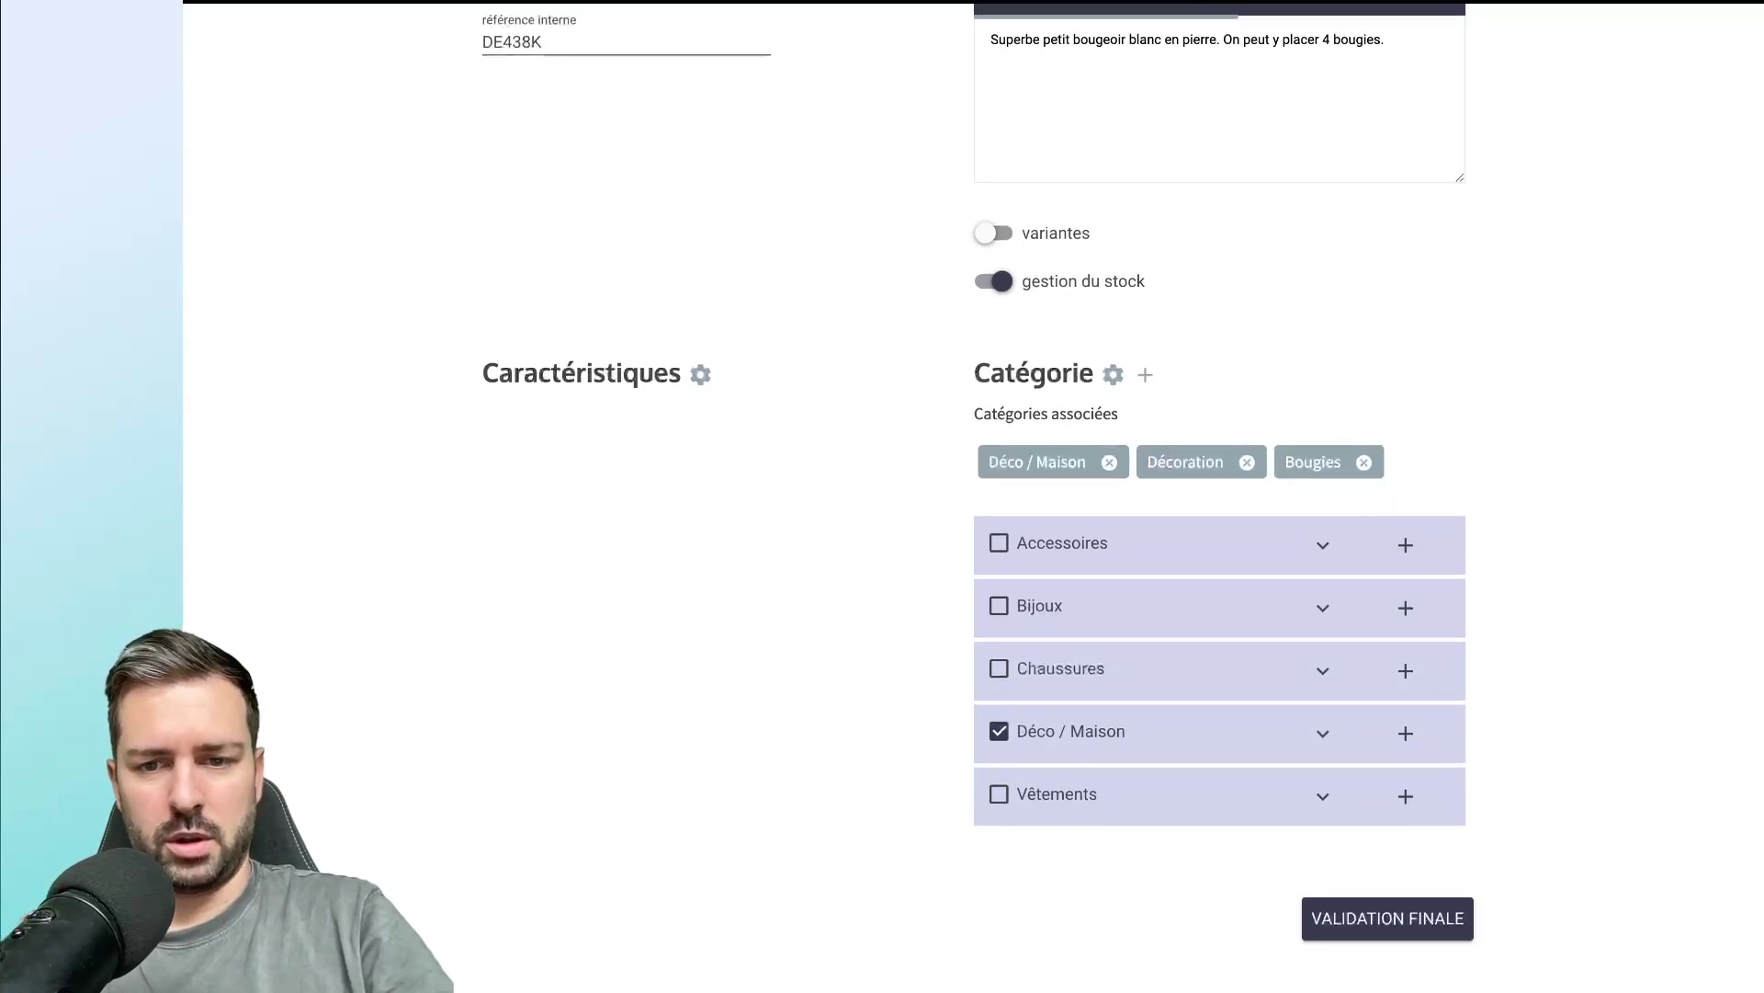
Expand Déco / Maison, Décoration and Bougies in the category tree to check the new Accessoires subcategory.
{"action": "left_click", "coordinate": [1324, 752]}
{"action": "scroll", "coordinate": [1324, 749], "scroll_direction": "down", "scroll_amount": 3}
{"action": "left_click", "coordinate": [1332, 610]}
{"action": "scroll", "coordinate": [1332, 615], "scroll_direction": "down", "scroll_amount": 1}
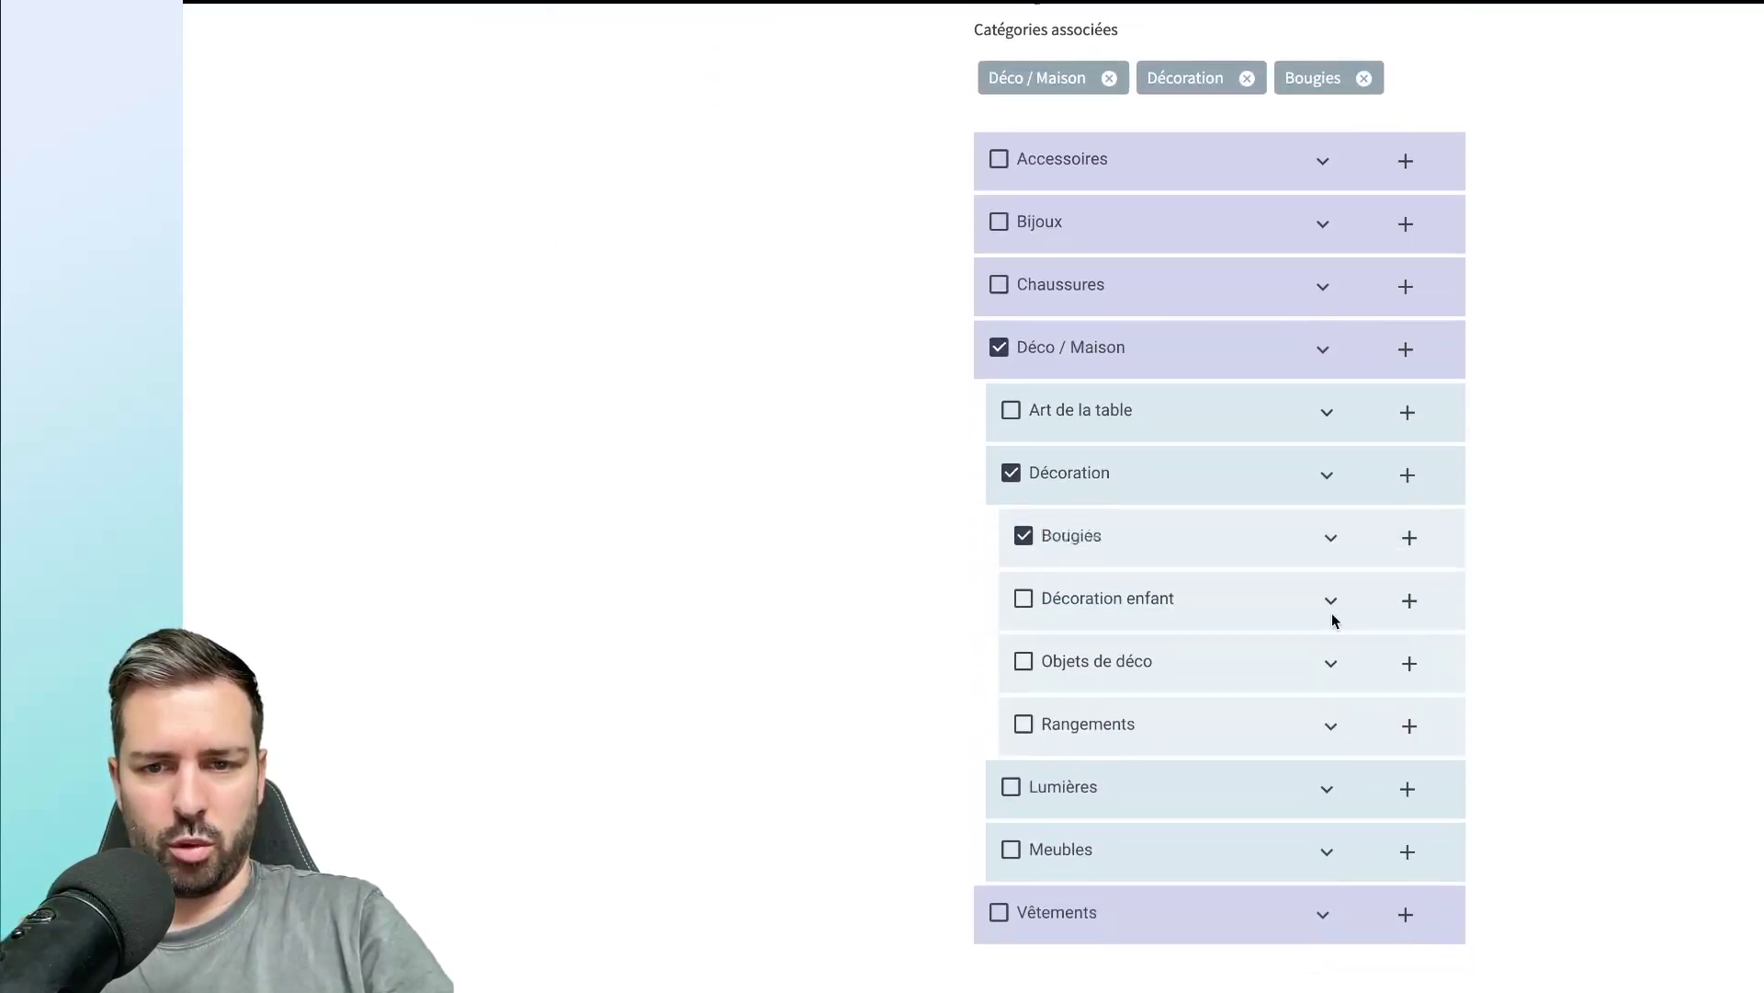
{"action": "left_click", "coordinate": [1333, 542]}
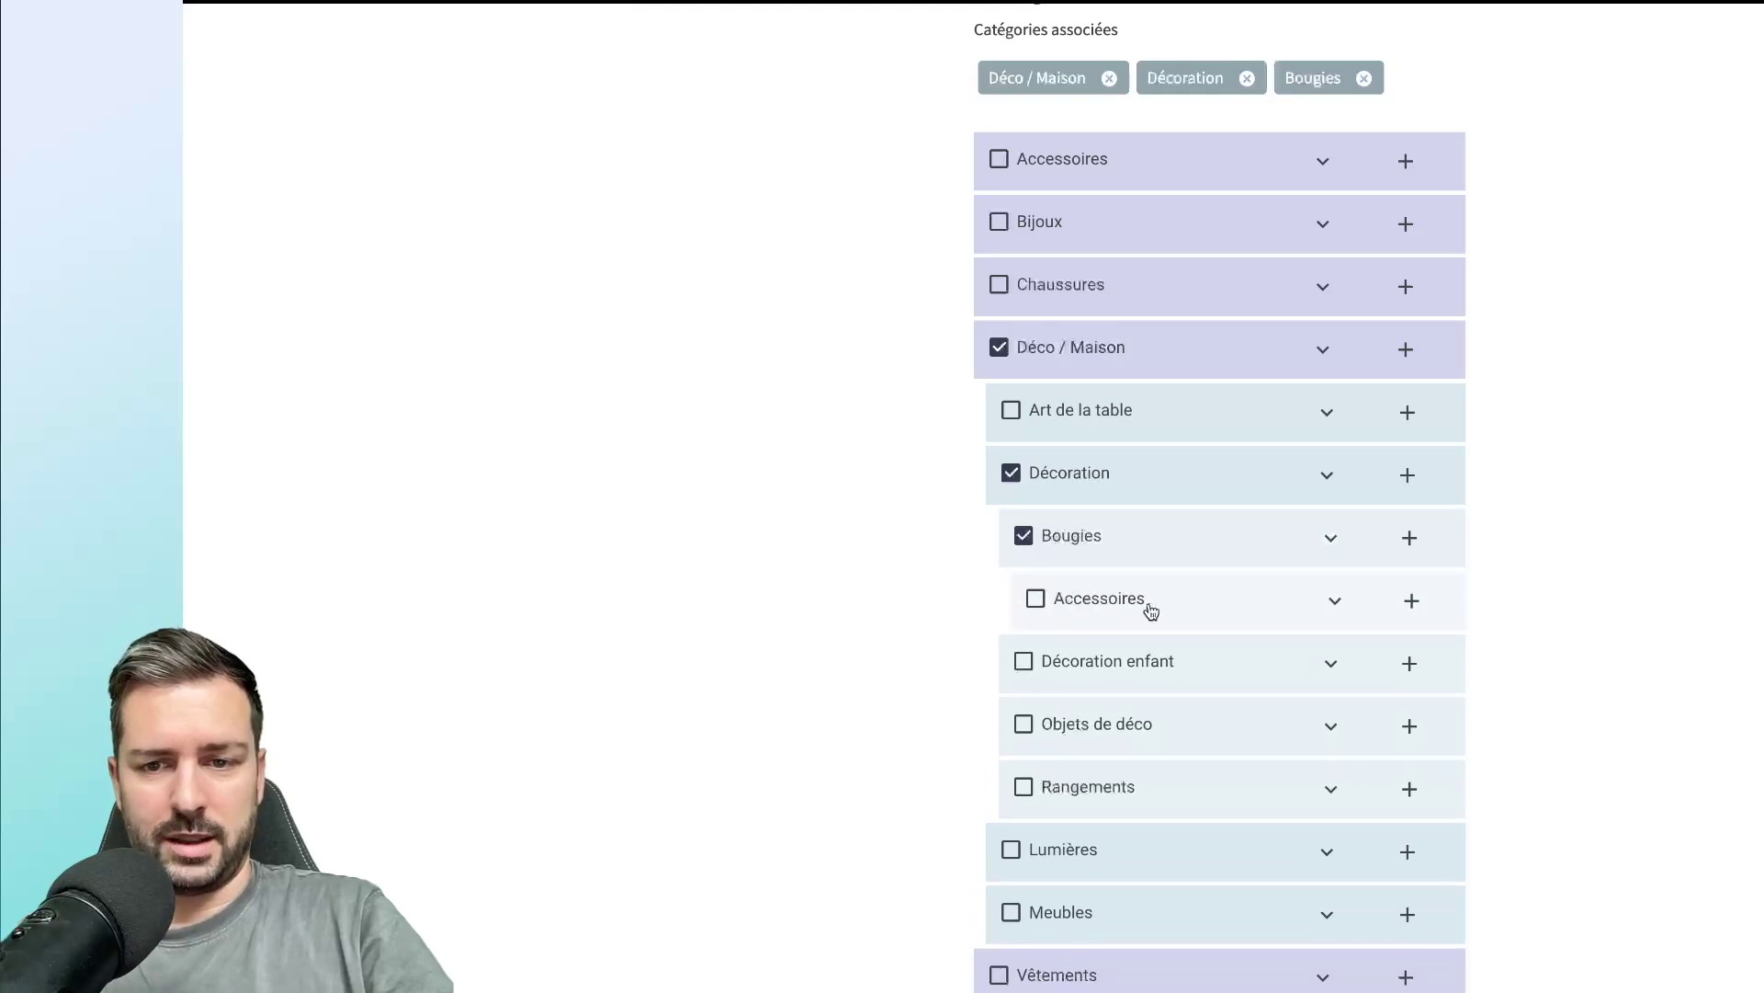
{"action": "scroll", "coordinate": [1099, 613], "scroll_direction": "up", "scroll_amount": 1}
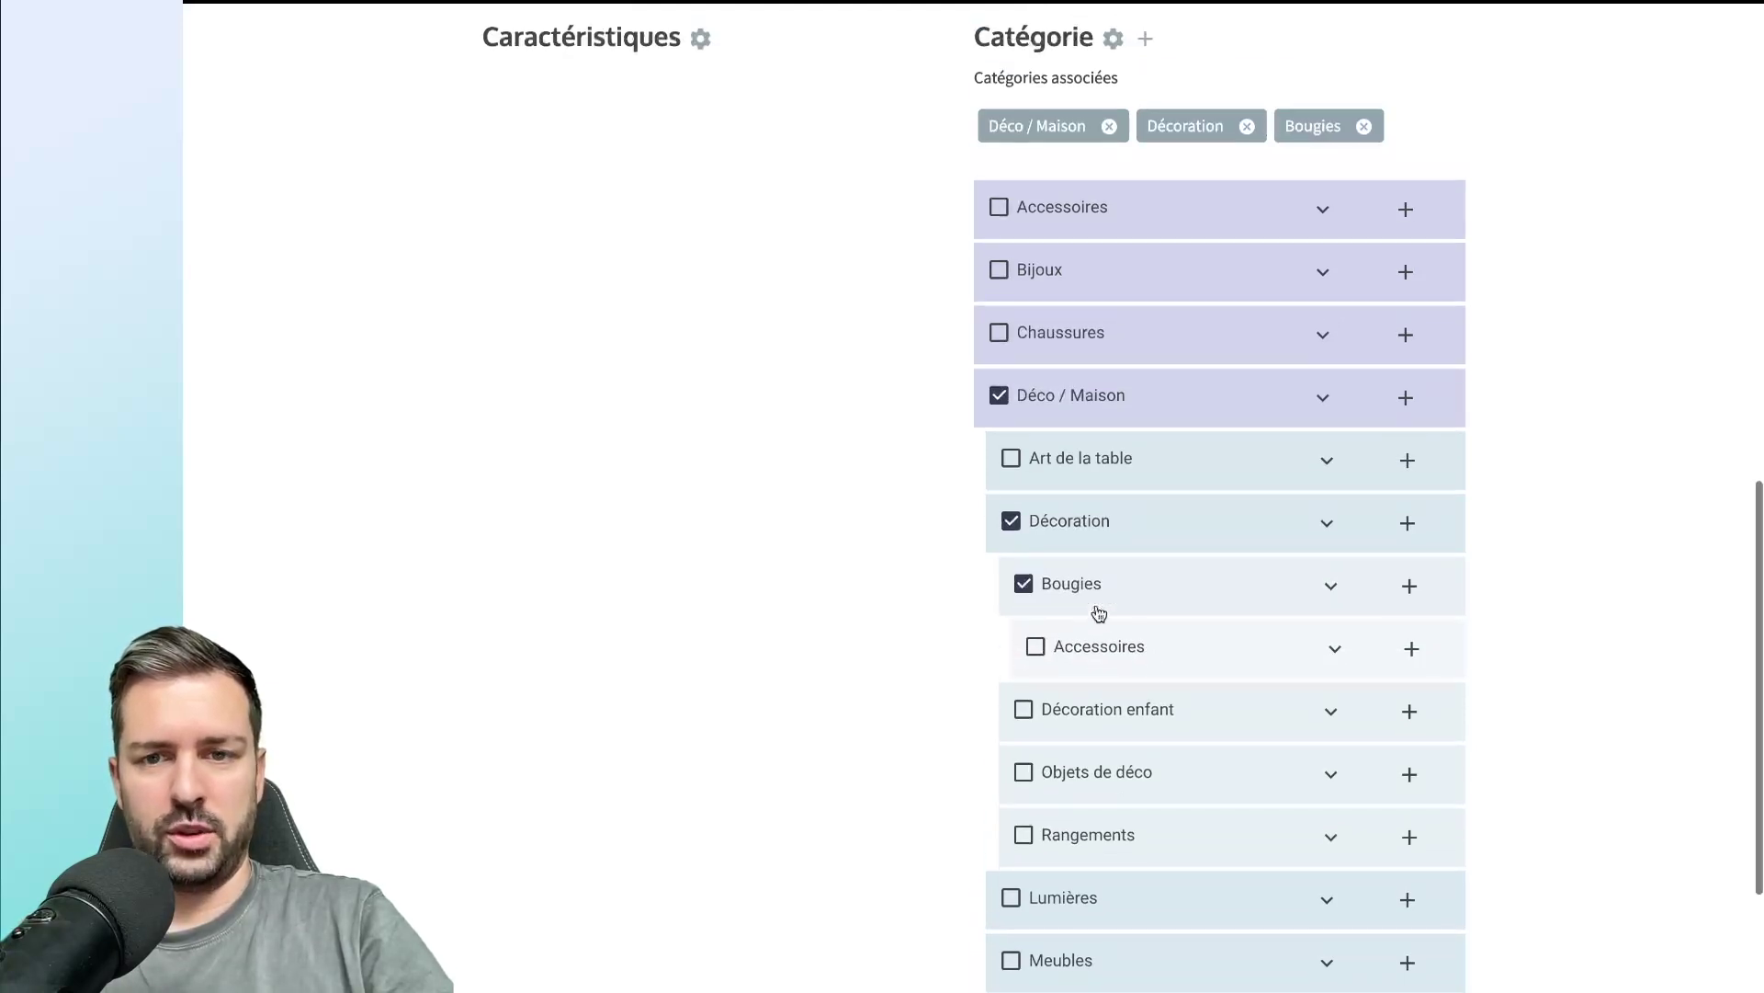
{"action": "scroll", "coordinate": [1097, 608], "scroll_direction": "up", "scroll_amount": 3}
{"action": "scroll", "coordinate": [1098, 609], "scroll_direction": "down", "scroll_amount": 2}
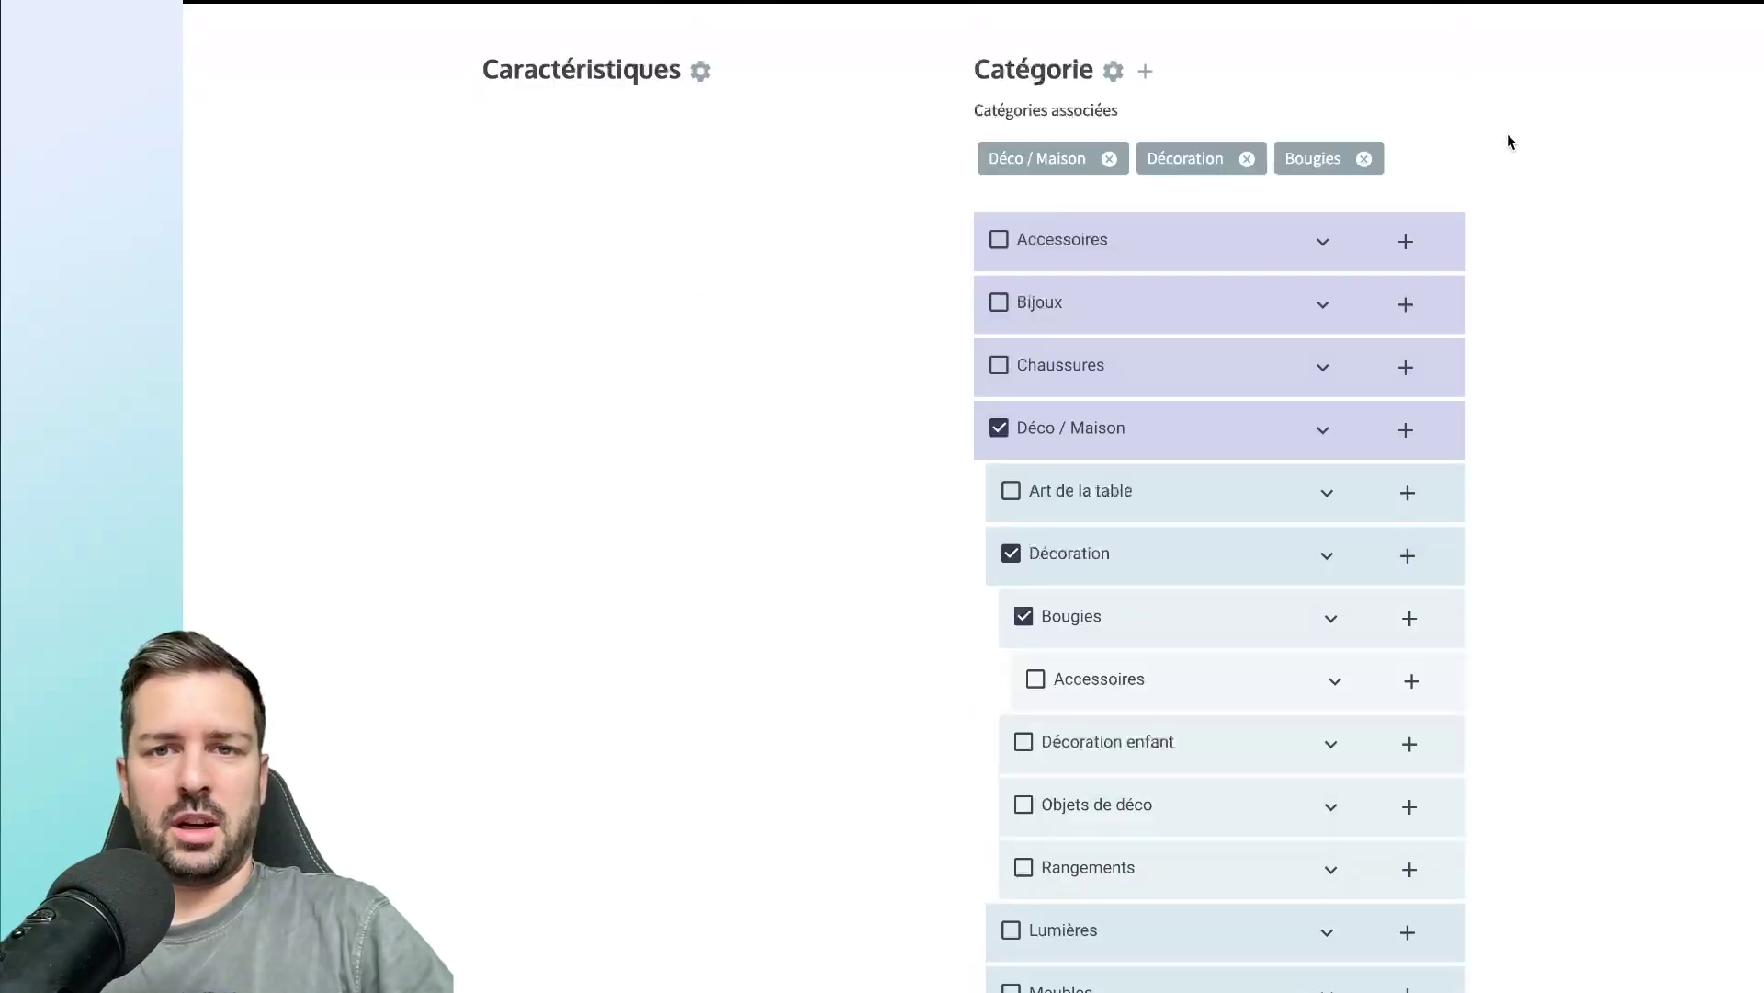
Open the category management settings and return to the product form.
{"action": "left_click", "coordinate": [1114, 71]}
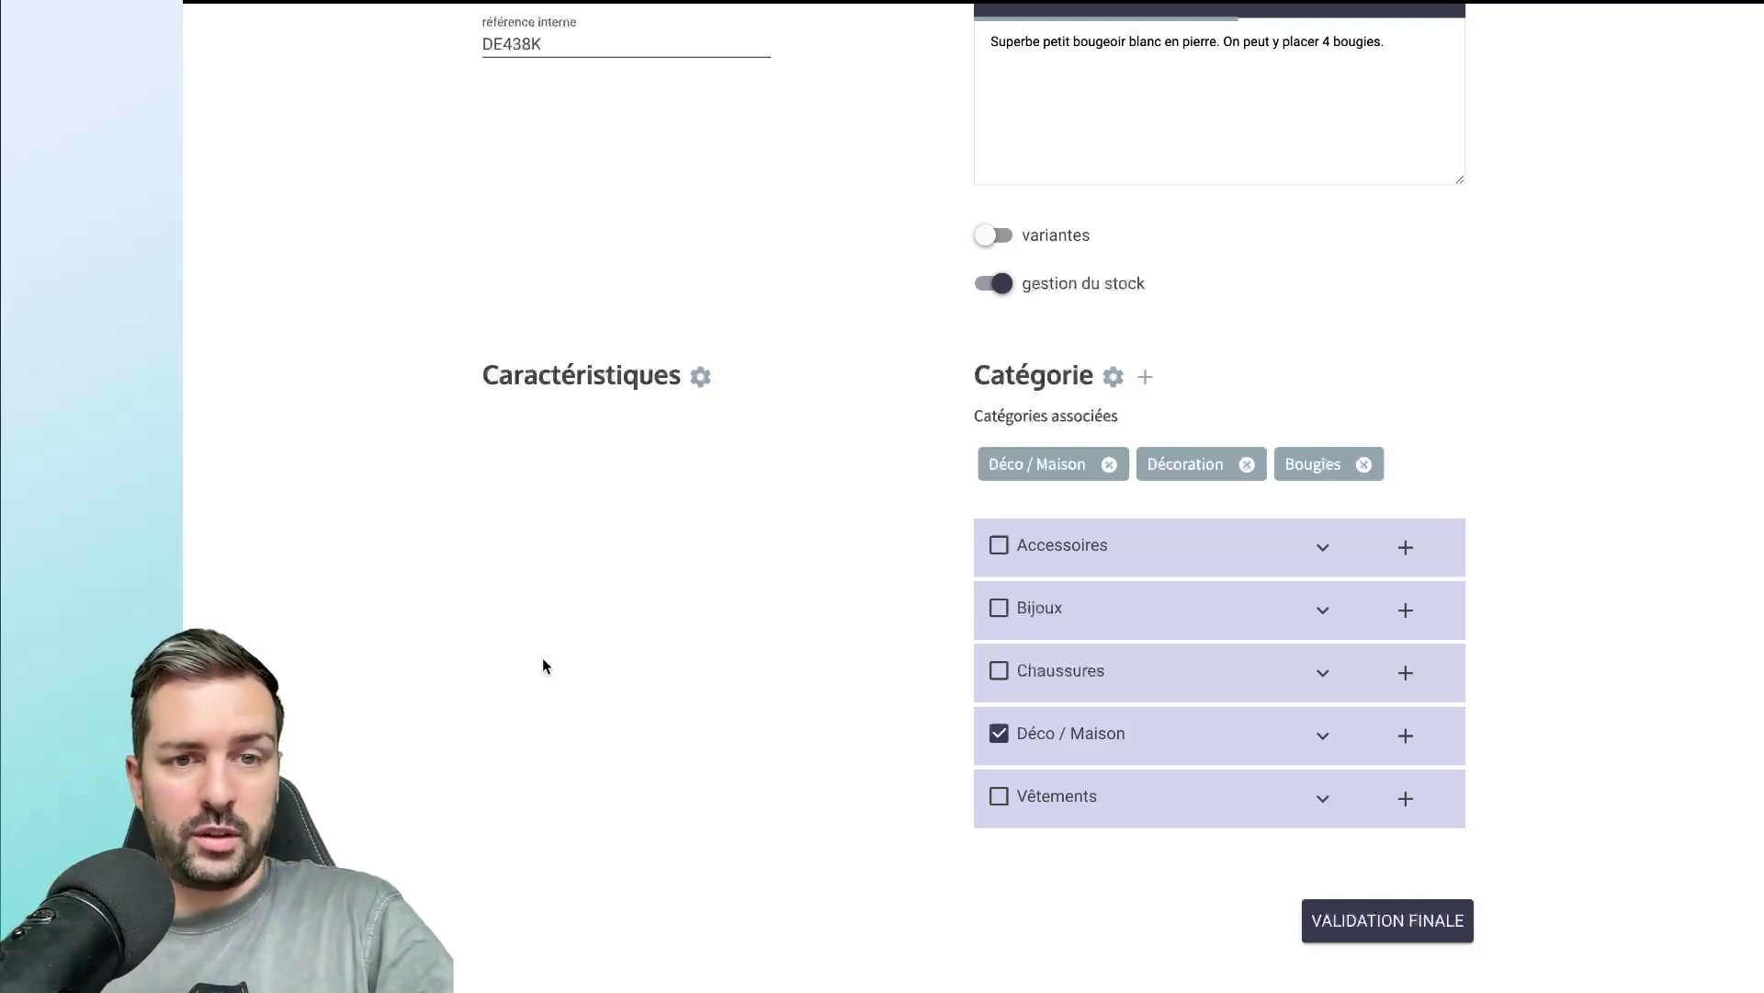
{"action": "scroll", "coordinate": [608, 574], "scroll_direction": "up", "scroll_amount": 5}
{"action": "scroll", "coordinate": [608, 574], "scroll_direction": "down", "scroll_amount": 5}
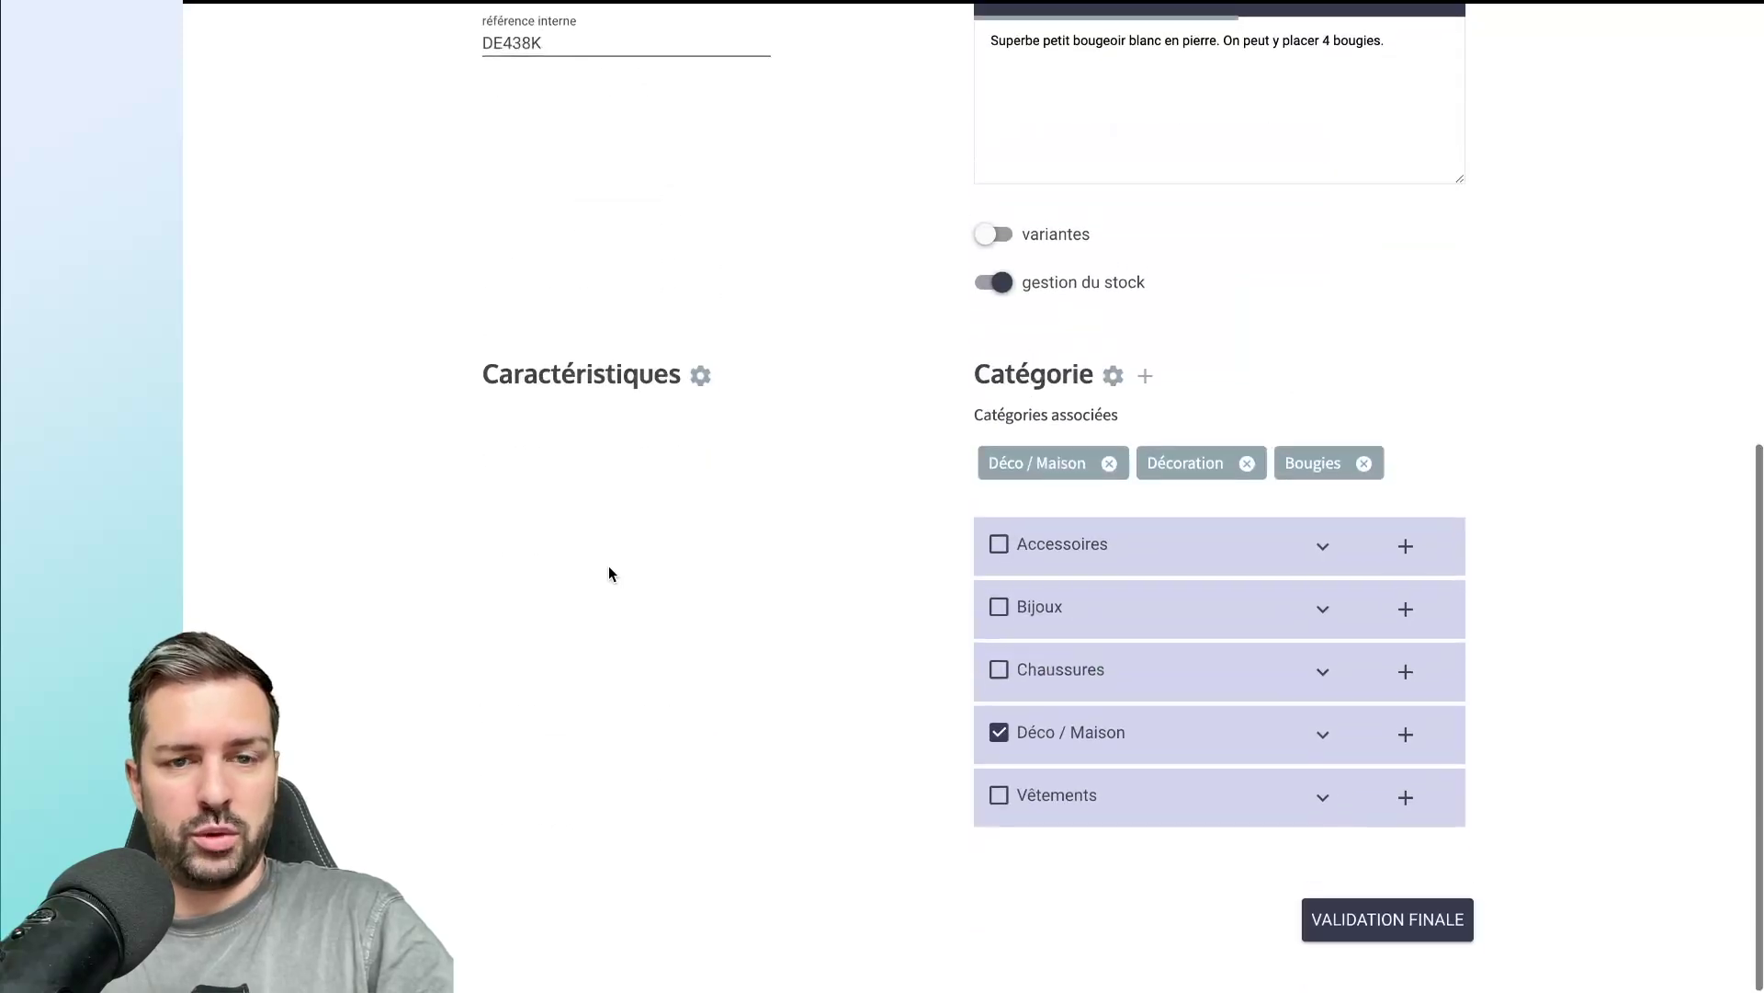
Create a free-text (Texte libre) characteristic named "Matière" in the product characteristics settings.
{"action": "left_click", "coordinate": [701, 377]}
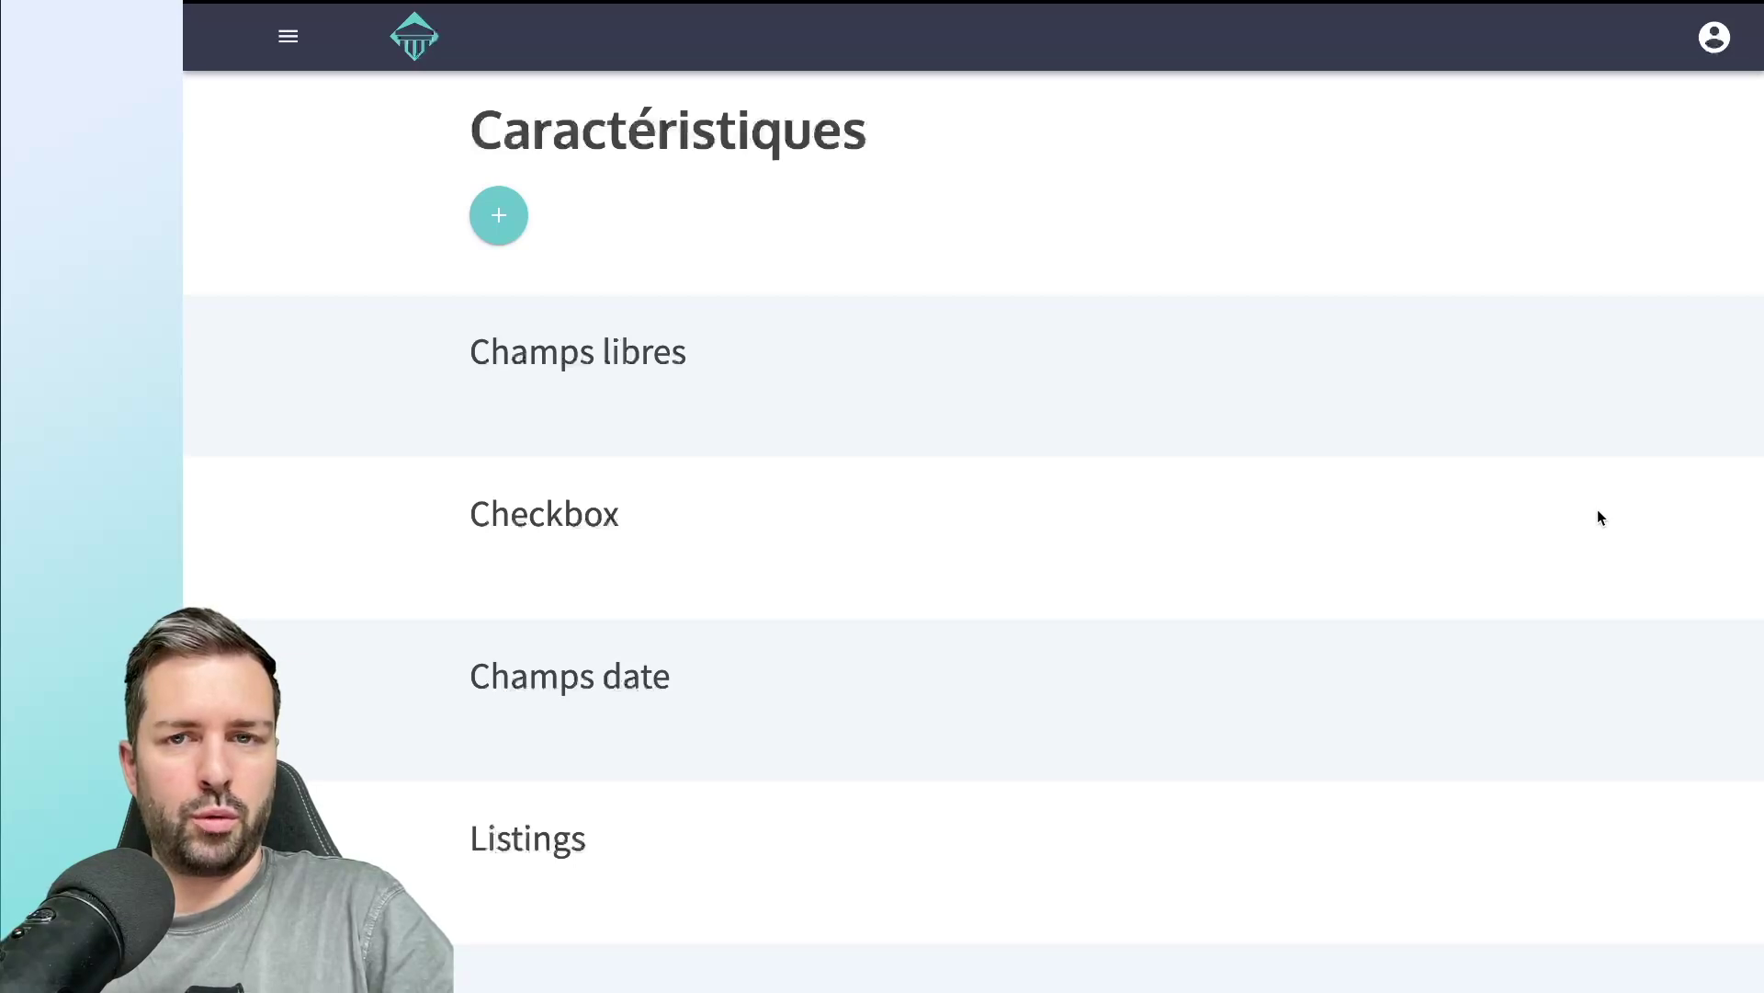
{"action": "left_click", "coordinate": [502, 244]}
{"action": "scroll", "coordinate": [607, 240], "scroll_direction": "down", "scroll_amount": 1}
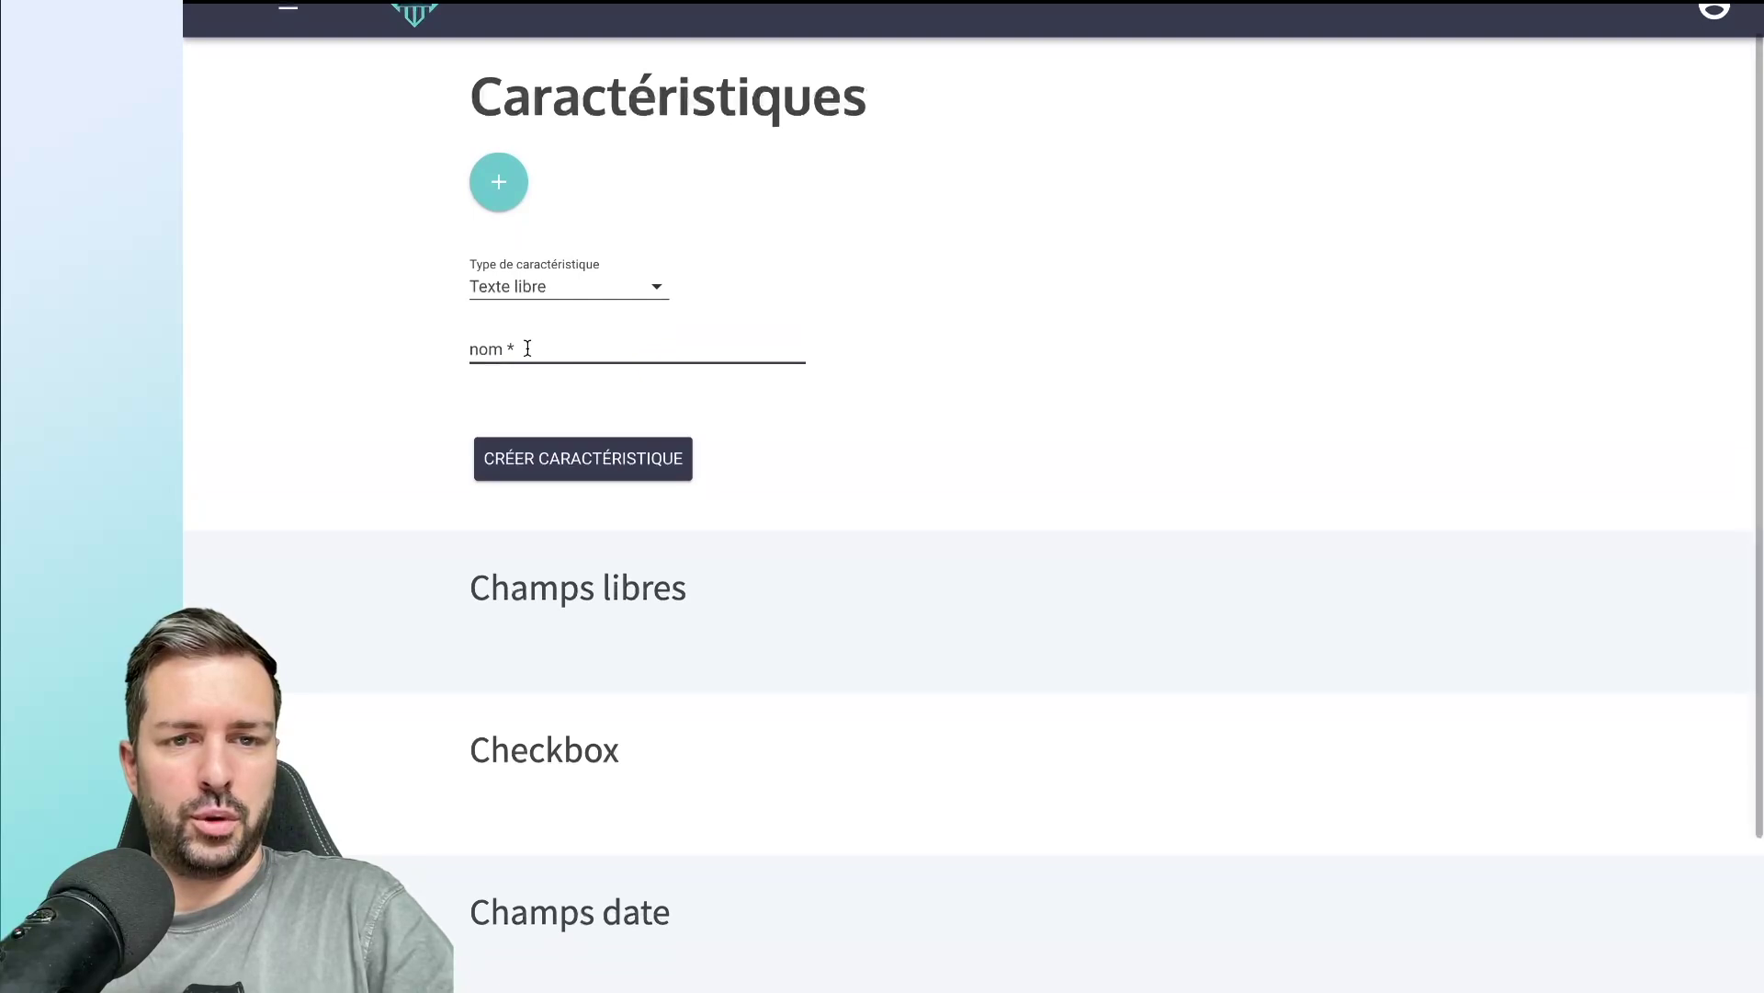
{"action": "left_click", "coordinate": [550, 285]}
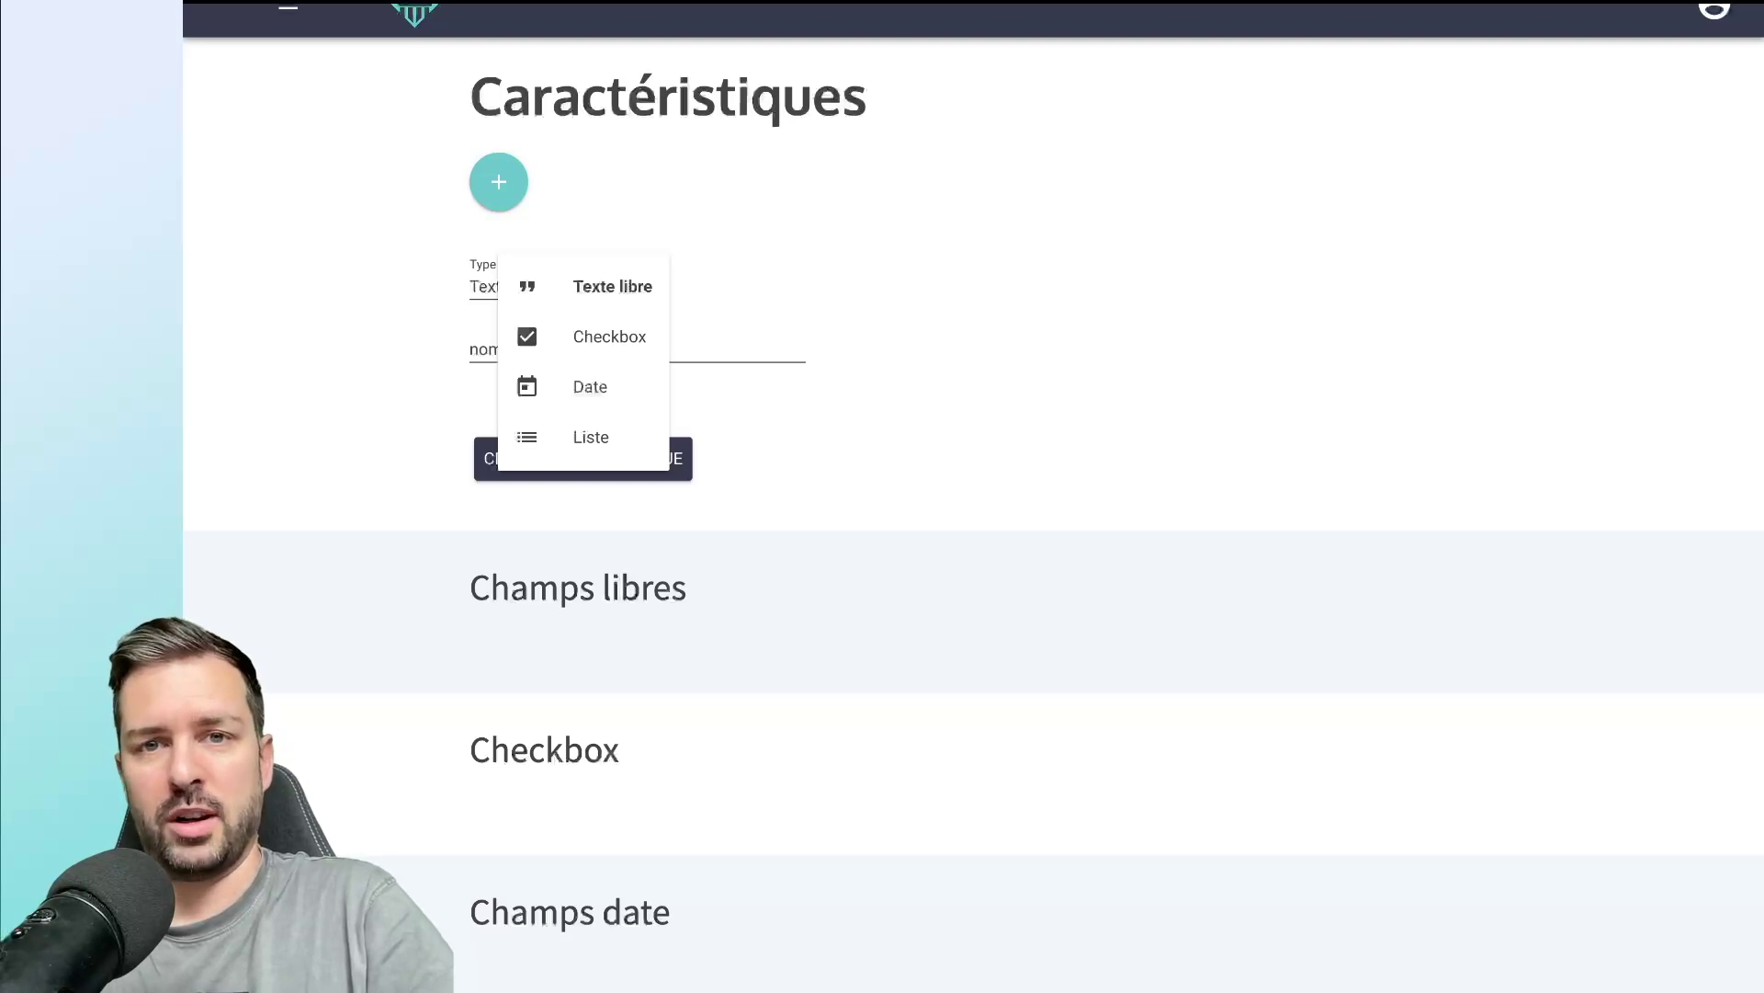
{"action": "left_click", "coordinate": [593, 292]}
{"action": "left_click", "coordinate": [539, 342]}
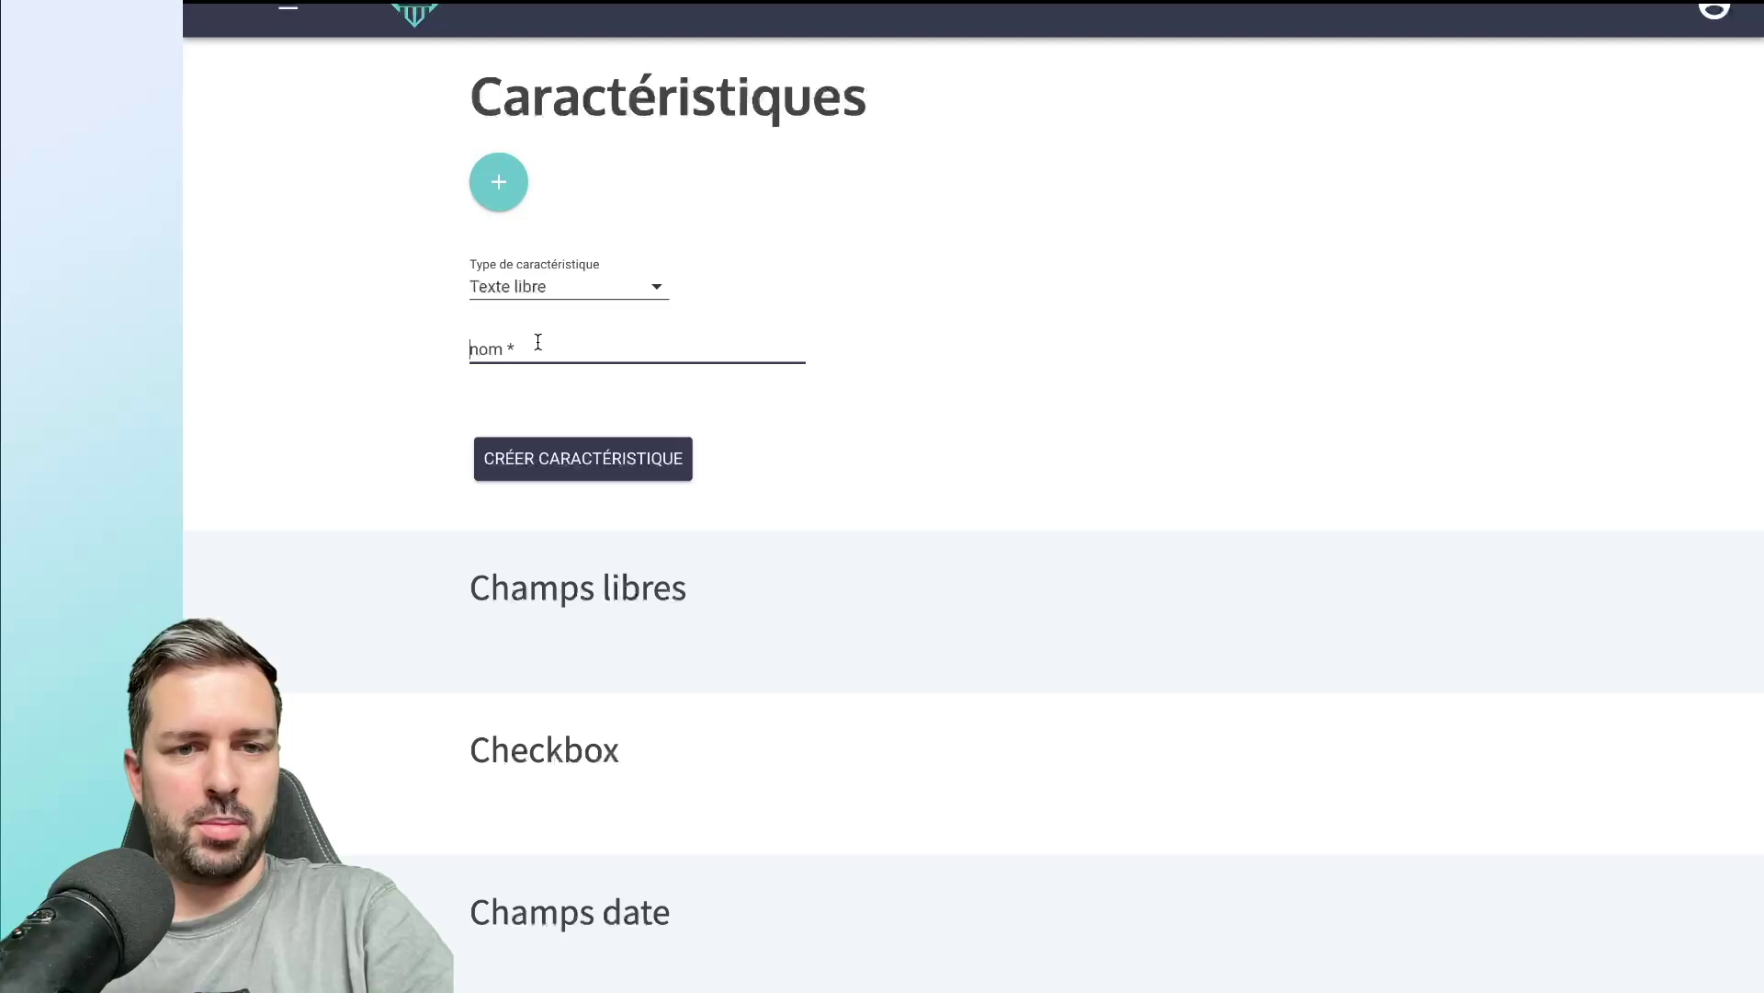
{"action": "type", "text": "Matière"}
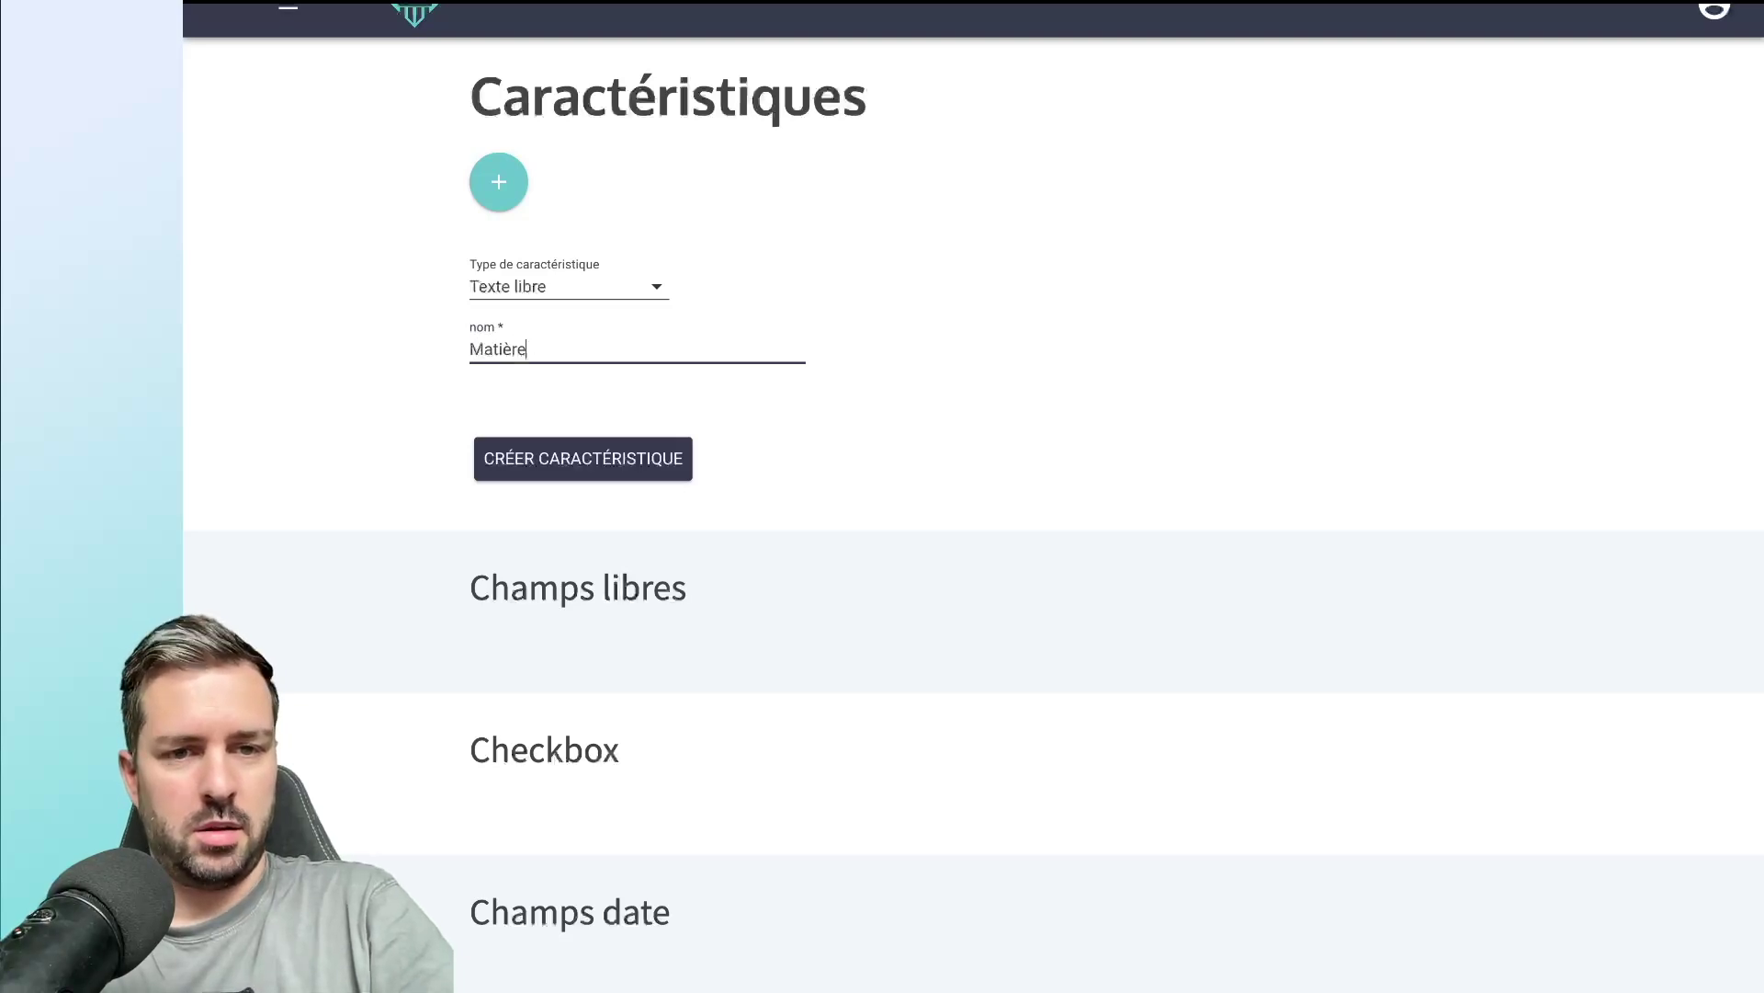
{"action": "key", "text": "Return"}
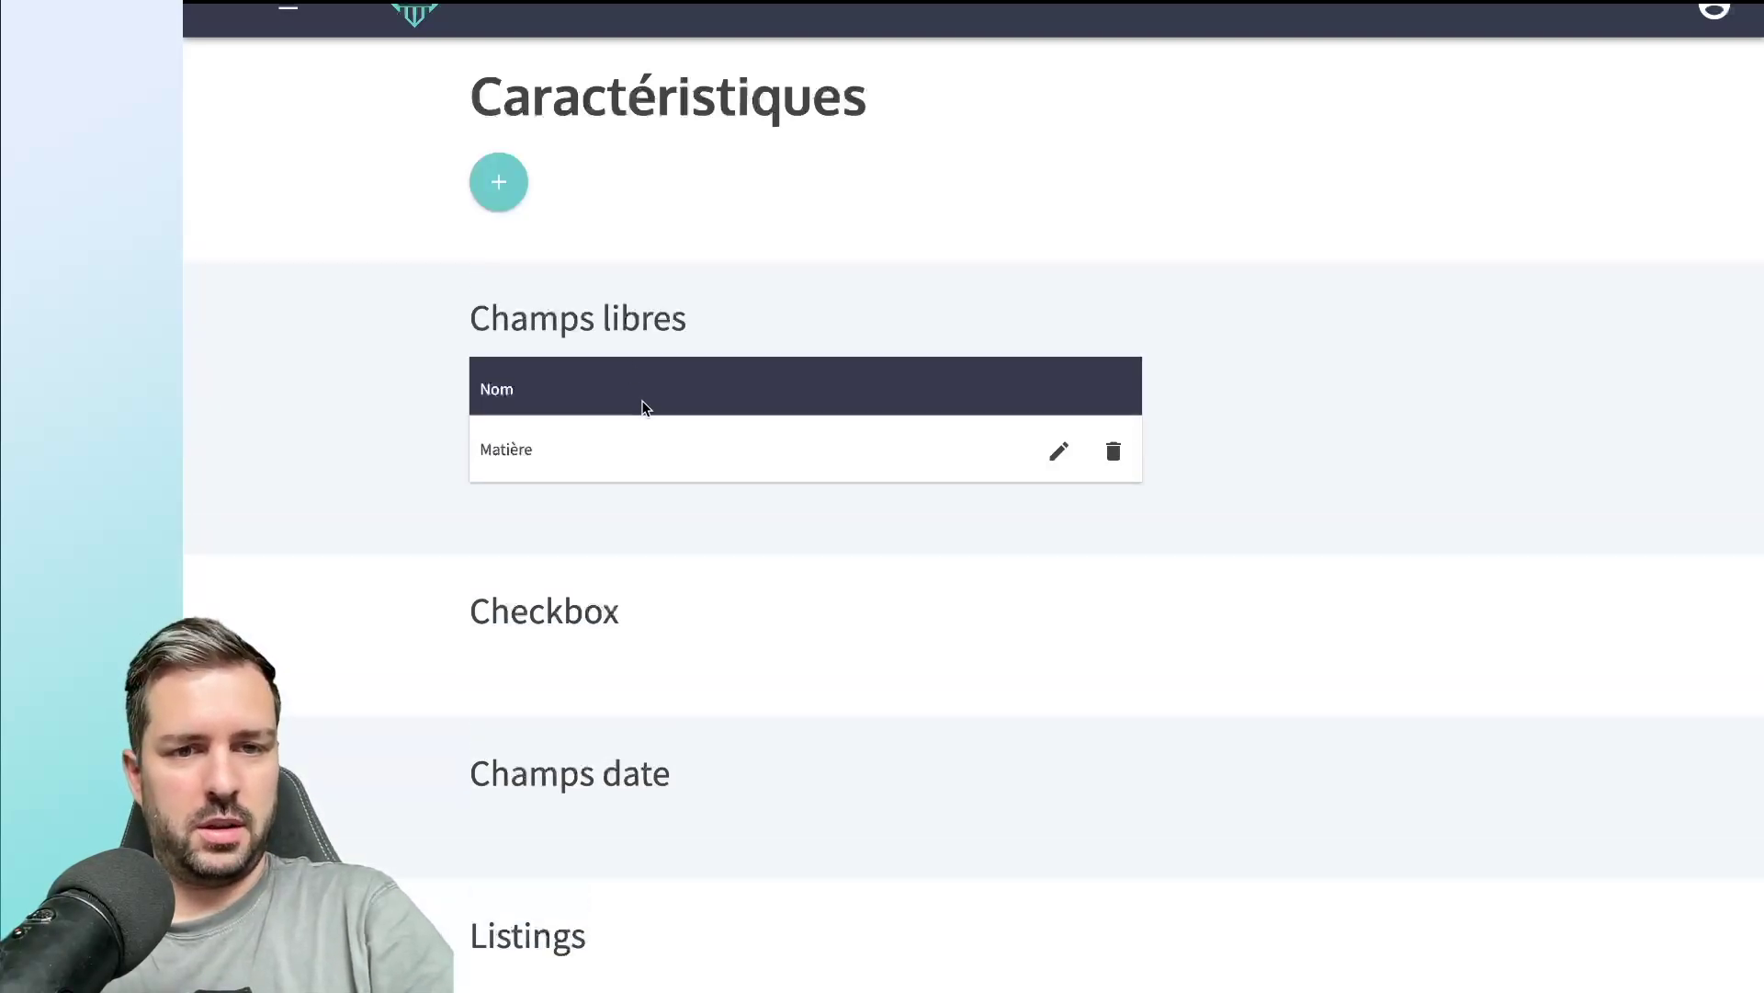
Check the Matière entry in the free fields (Champs libres) list.
{"action": "scroll", "coordinate": [625, 404], "scroll_direction": "up", "scroll_amount": 1}
{"action": "scroll", "coordinate": [426, 366], "scroll_direction": "down", "scroll_amount": 2}
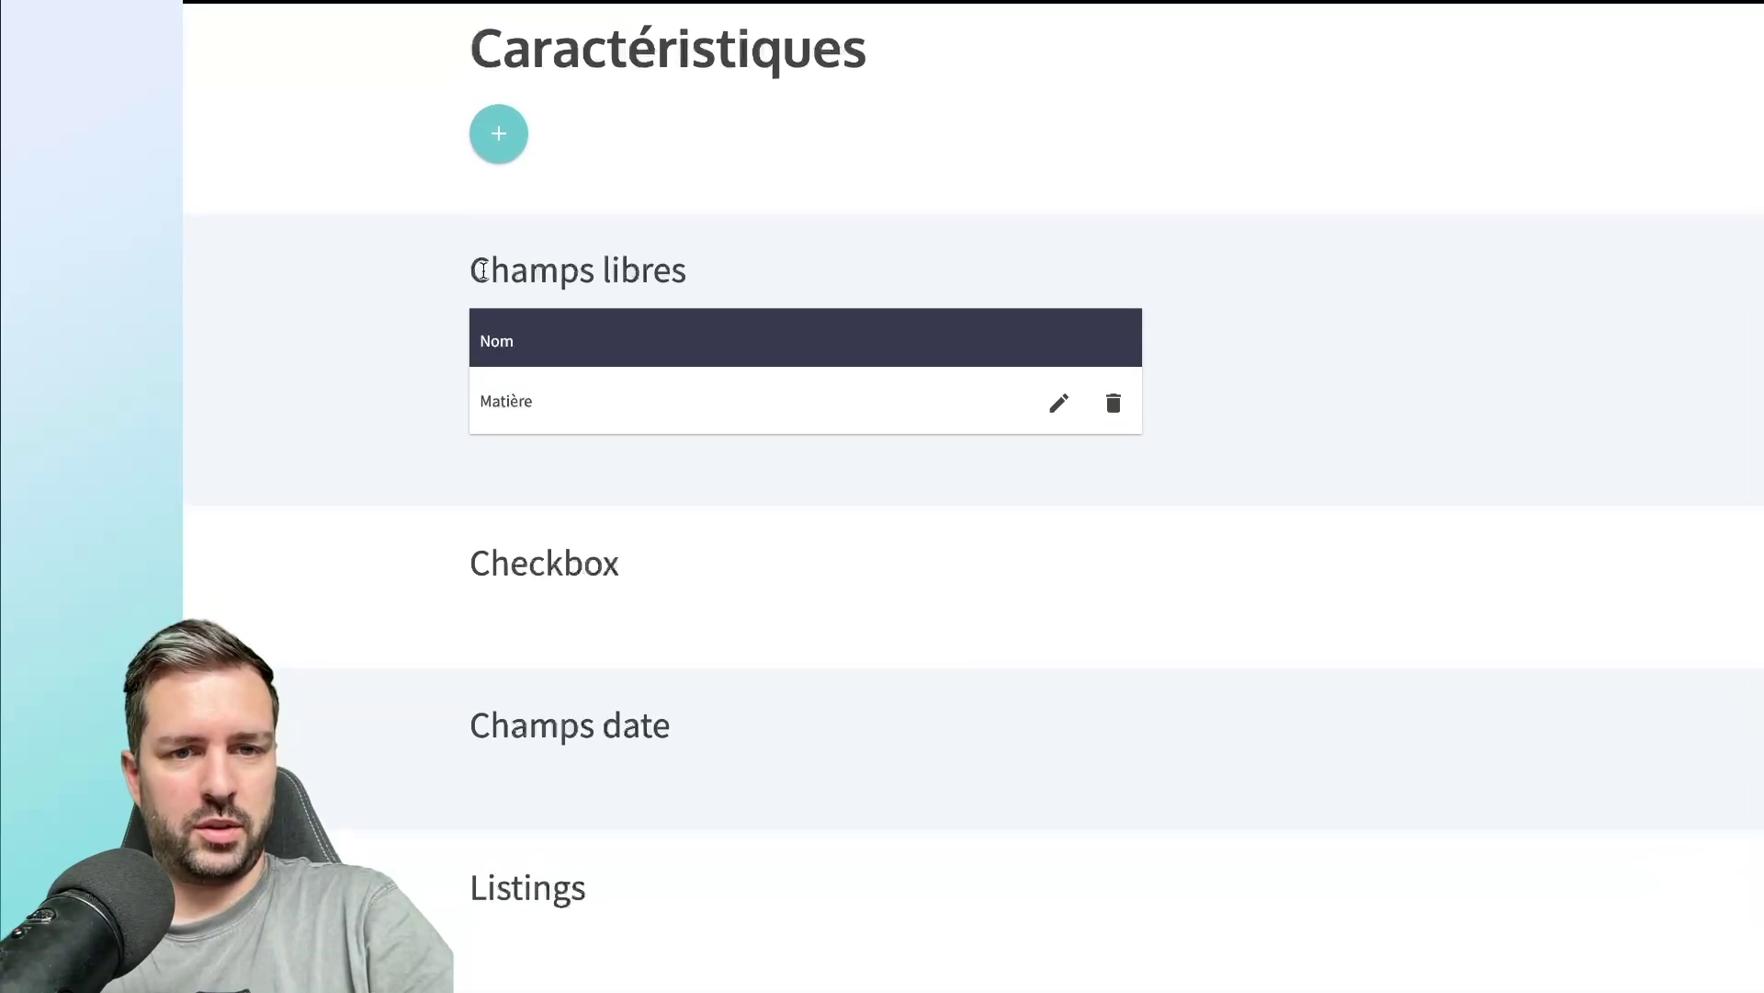
{"action": "left_click_drag", "start_coordinate": [470, 270], "coordinate": [699, 276]}
{"action": "scroll", "coordinate": [569, 541], "scroll_direction": "down", "scroll_amount": 1}
{"action": "left_click", "coordinate": [533, 445]}
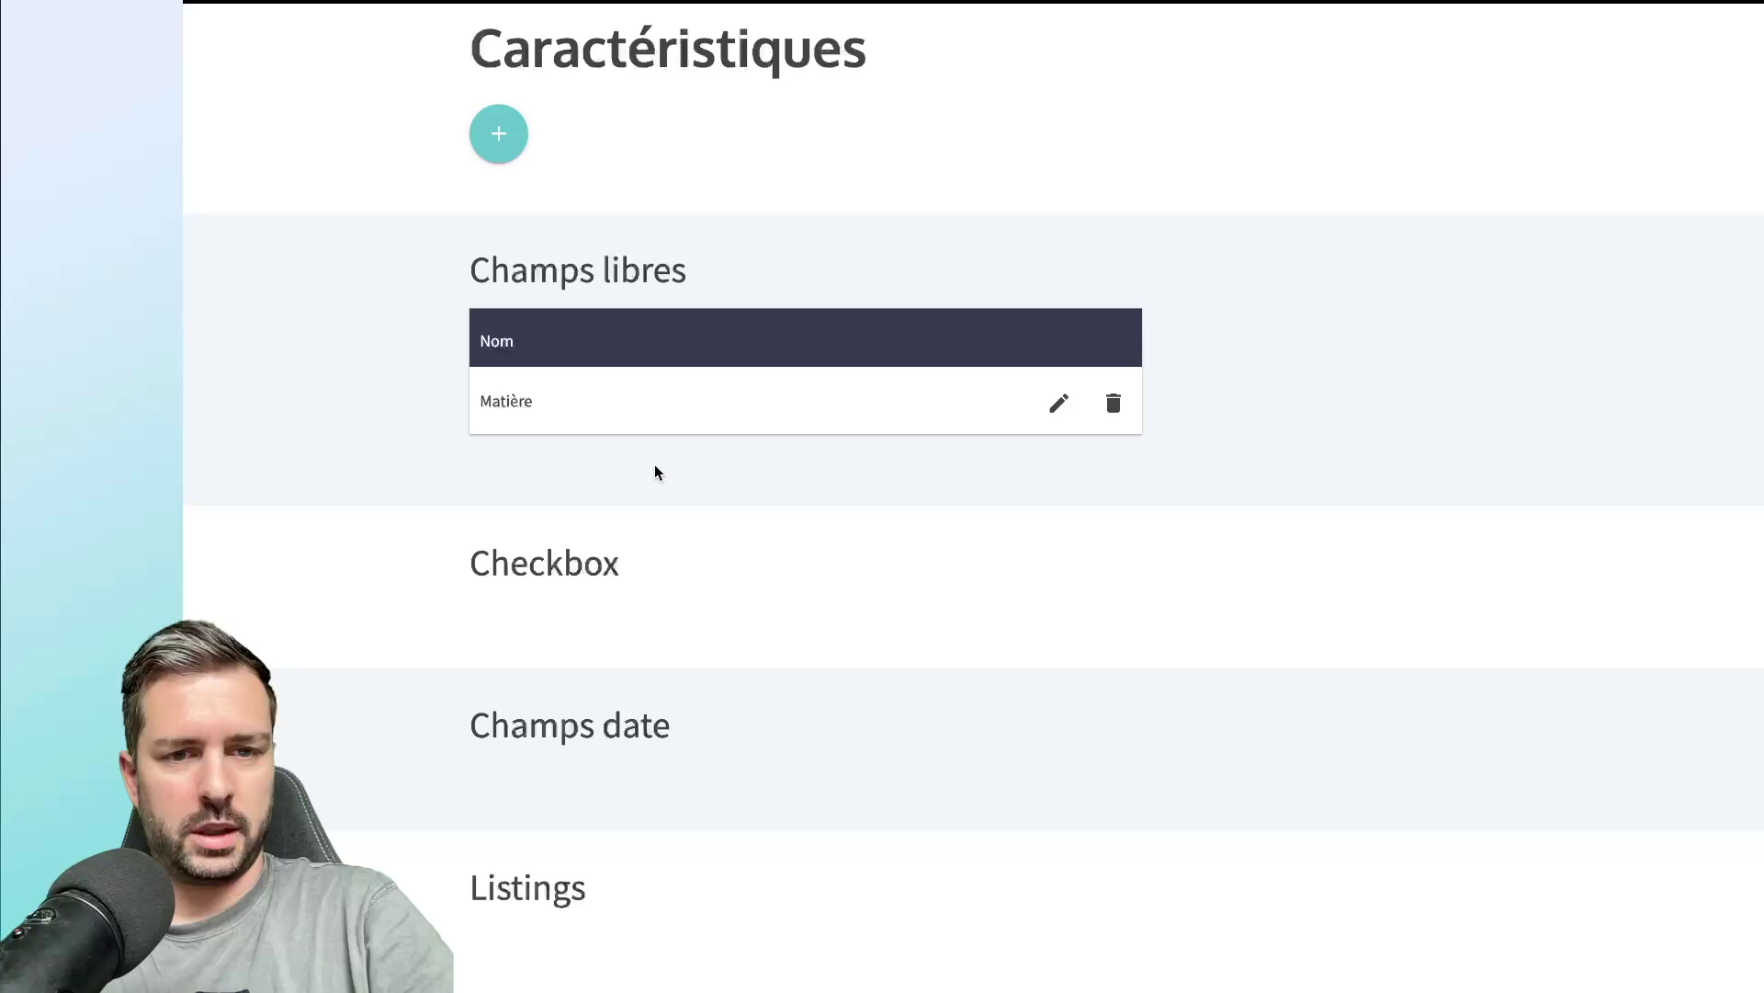
{"action": "scroll", "coordinate": [675, 465], "scroll_direction": "up", "scroll_amount": 2}
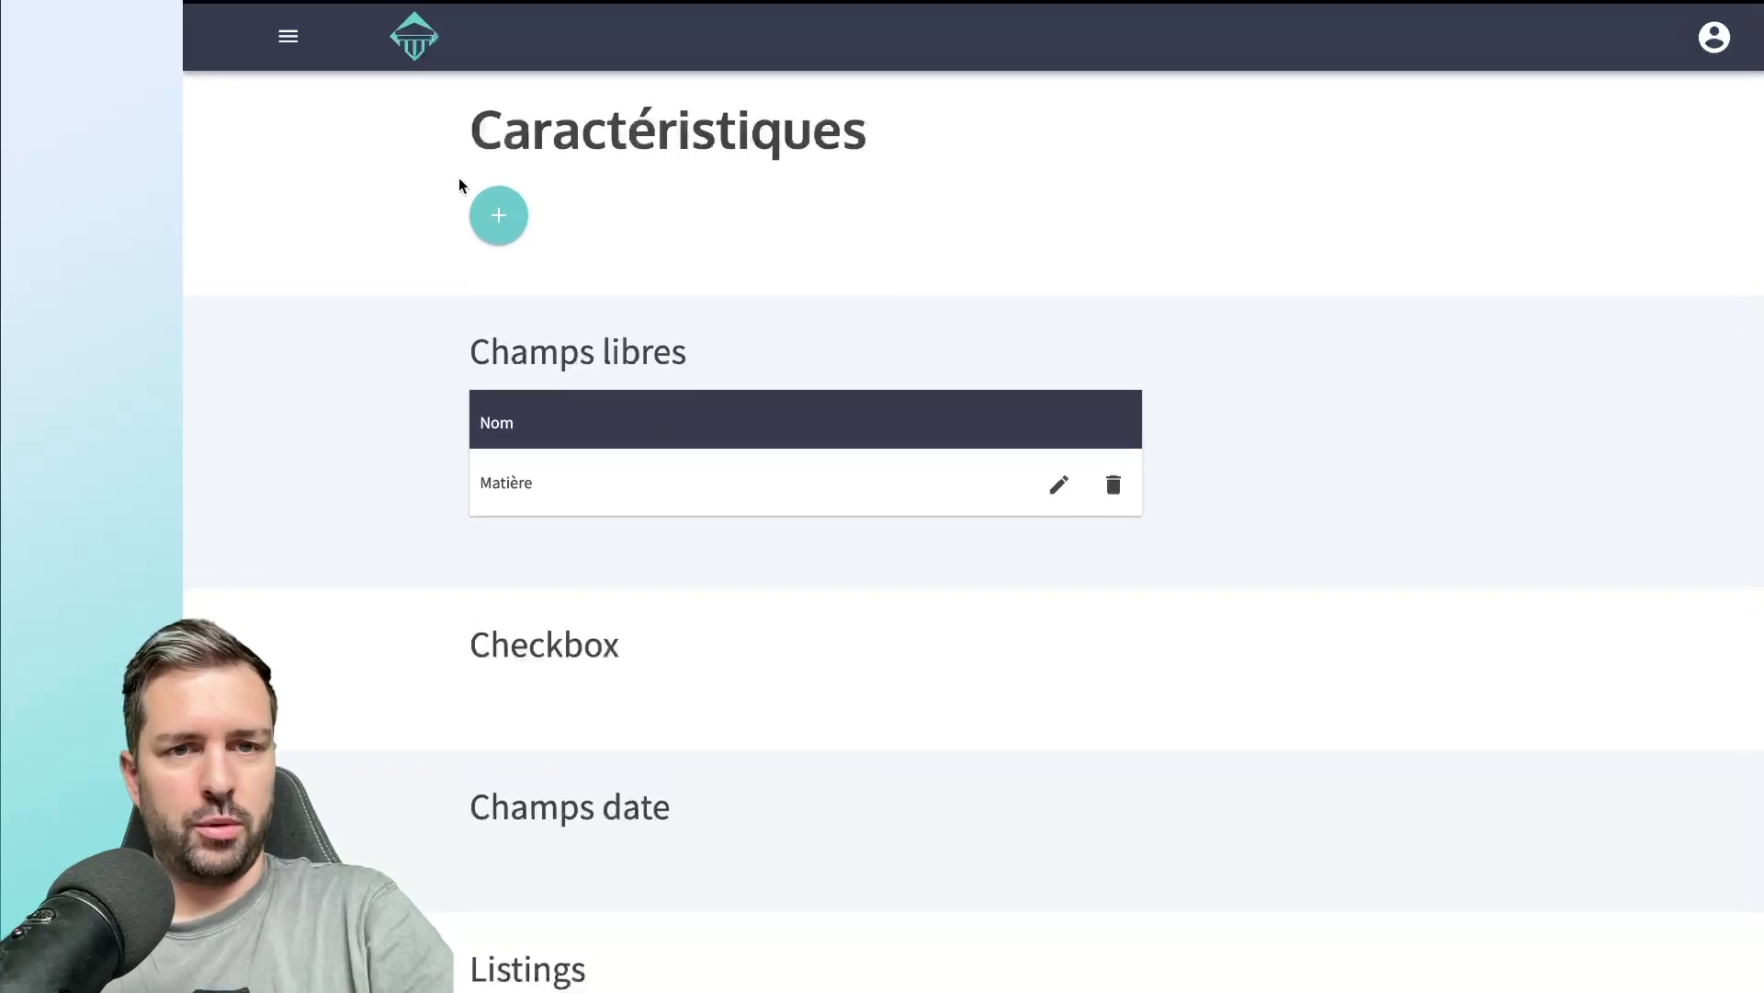
Return to the product creation form and set the Matière characteristic to "Pierre".
{"action": "mouse_move", "coordinate": [486, 41]}
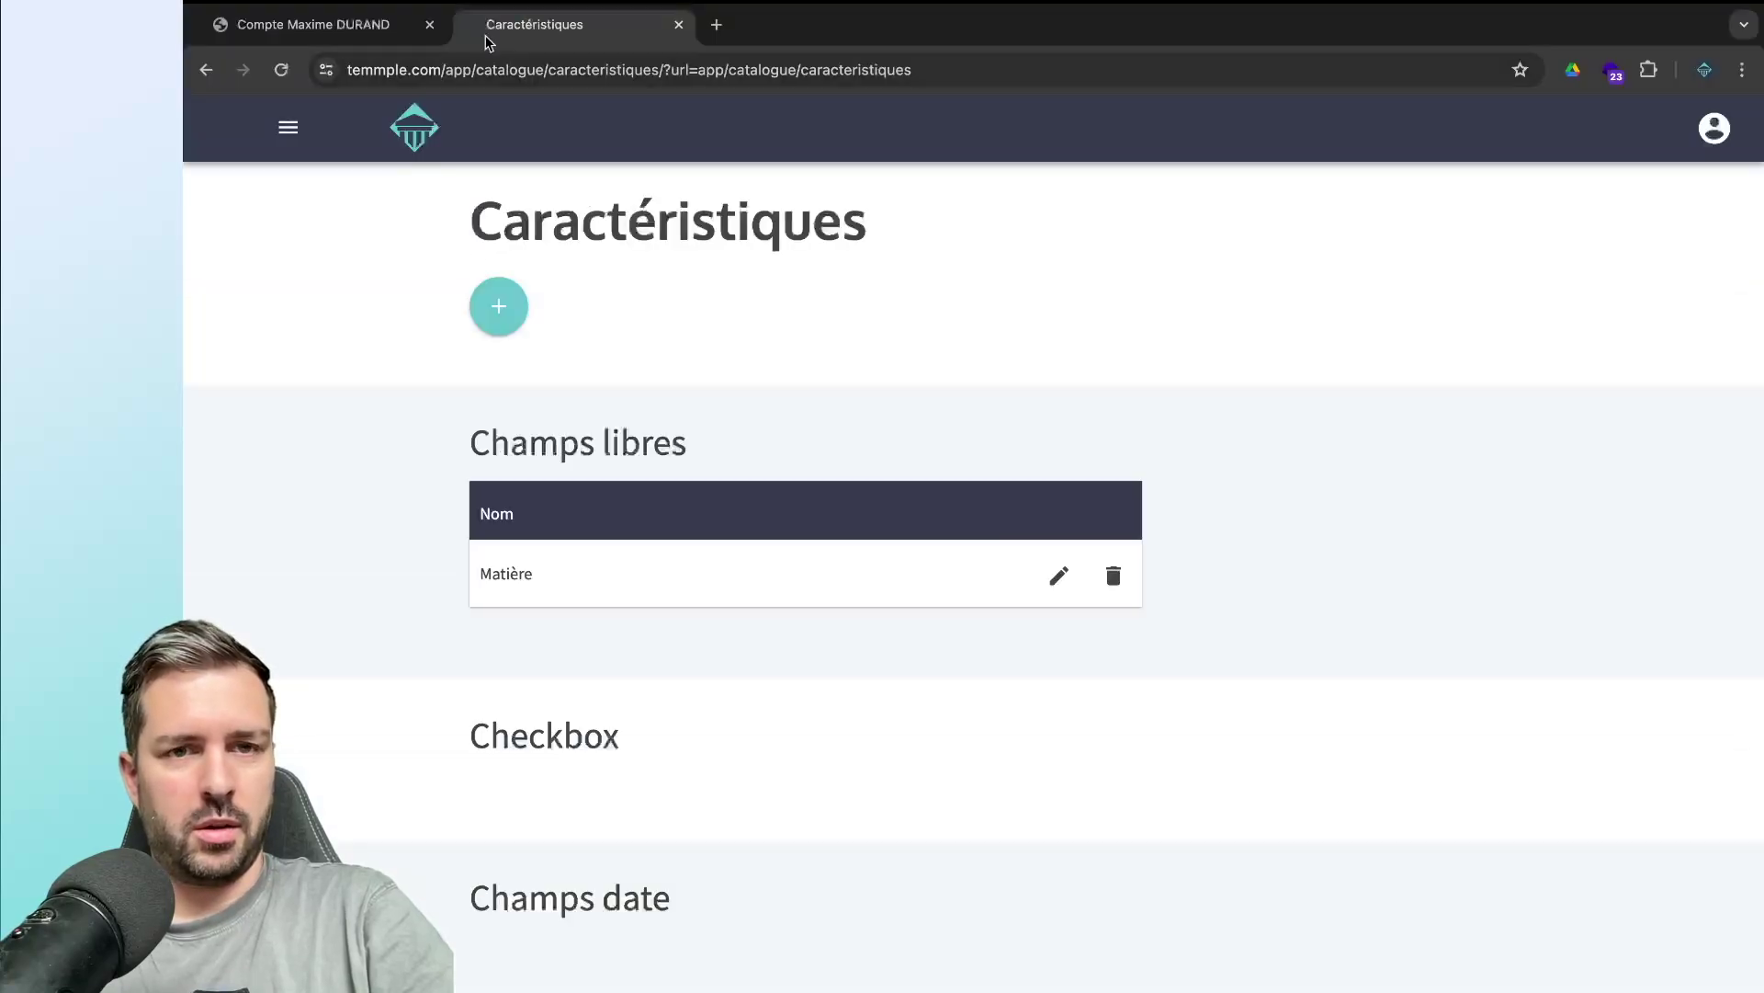
{"action": "left_click", "coordinate": [205, 70]}
{"action": "scroll", "coordinate": [740, 357], "scroll_direction": "down", "scroll_amount": 10}
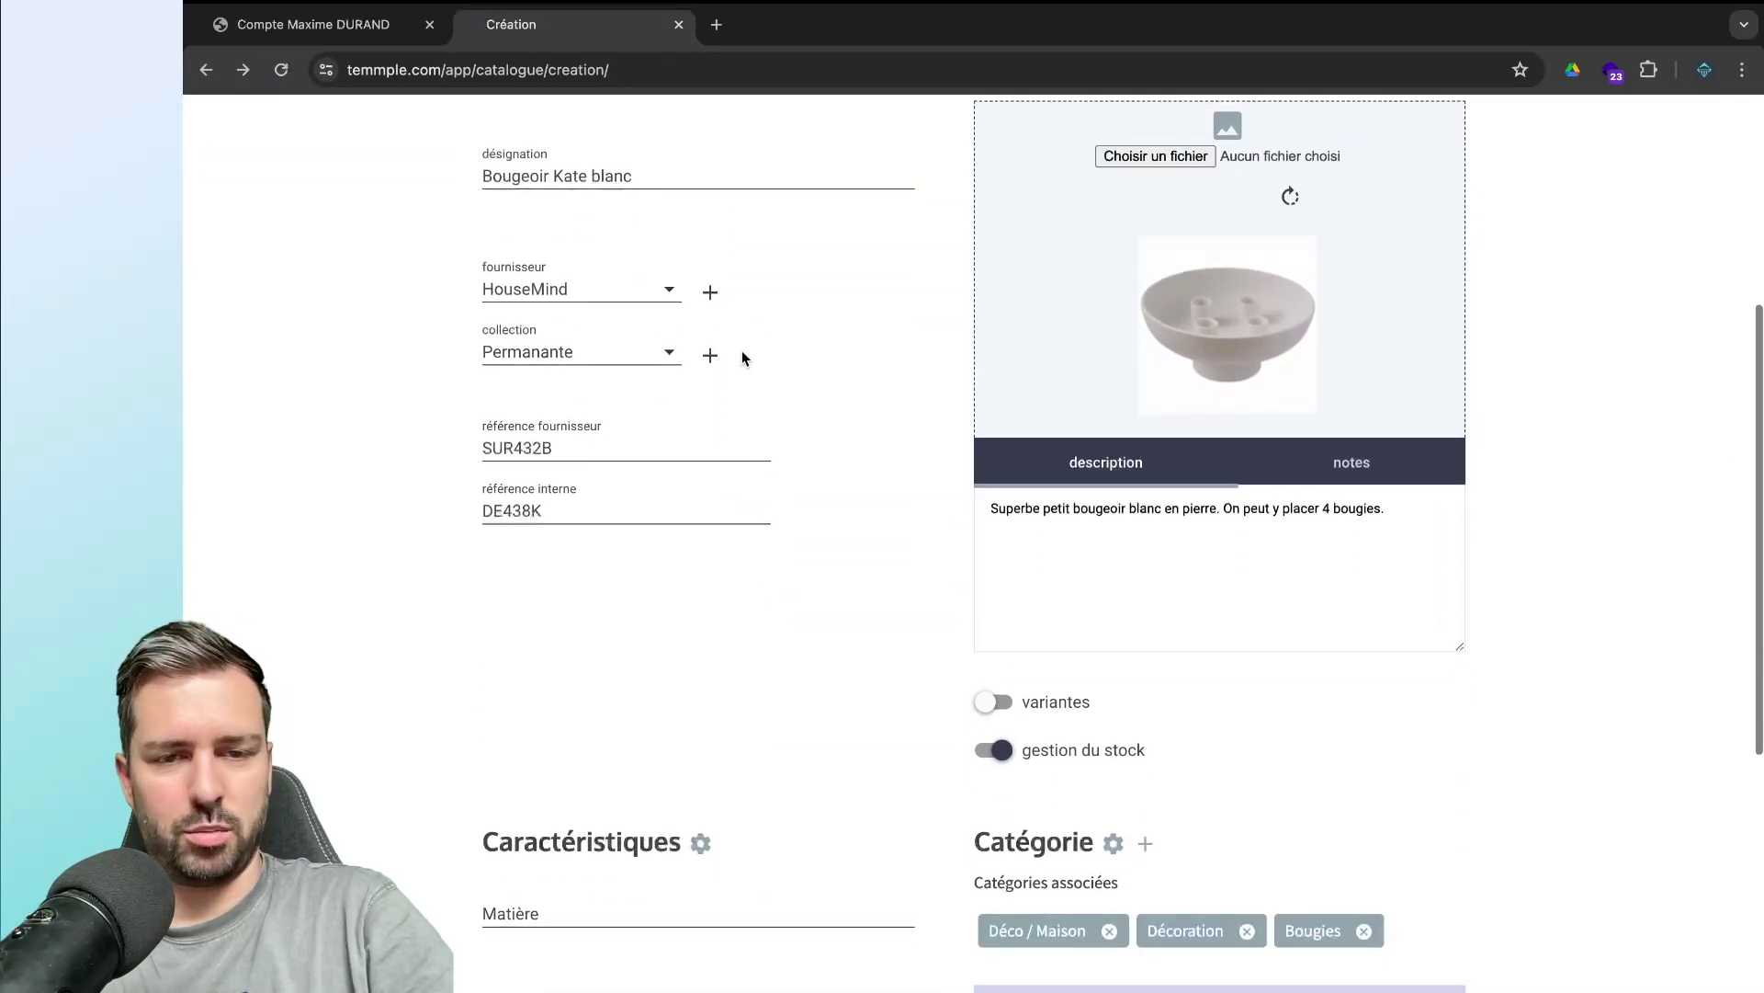
{"action": "scroll", "coordinate": [752, 335], "scroll_direction": "up", "scroll_amount": 7}
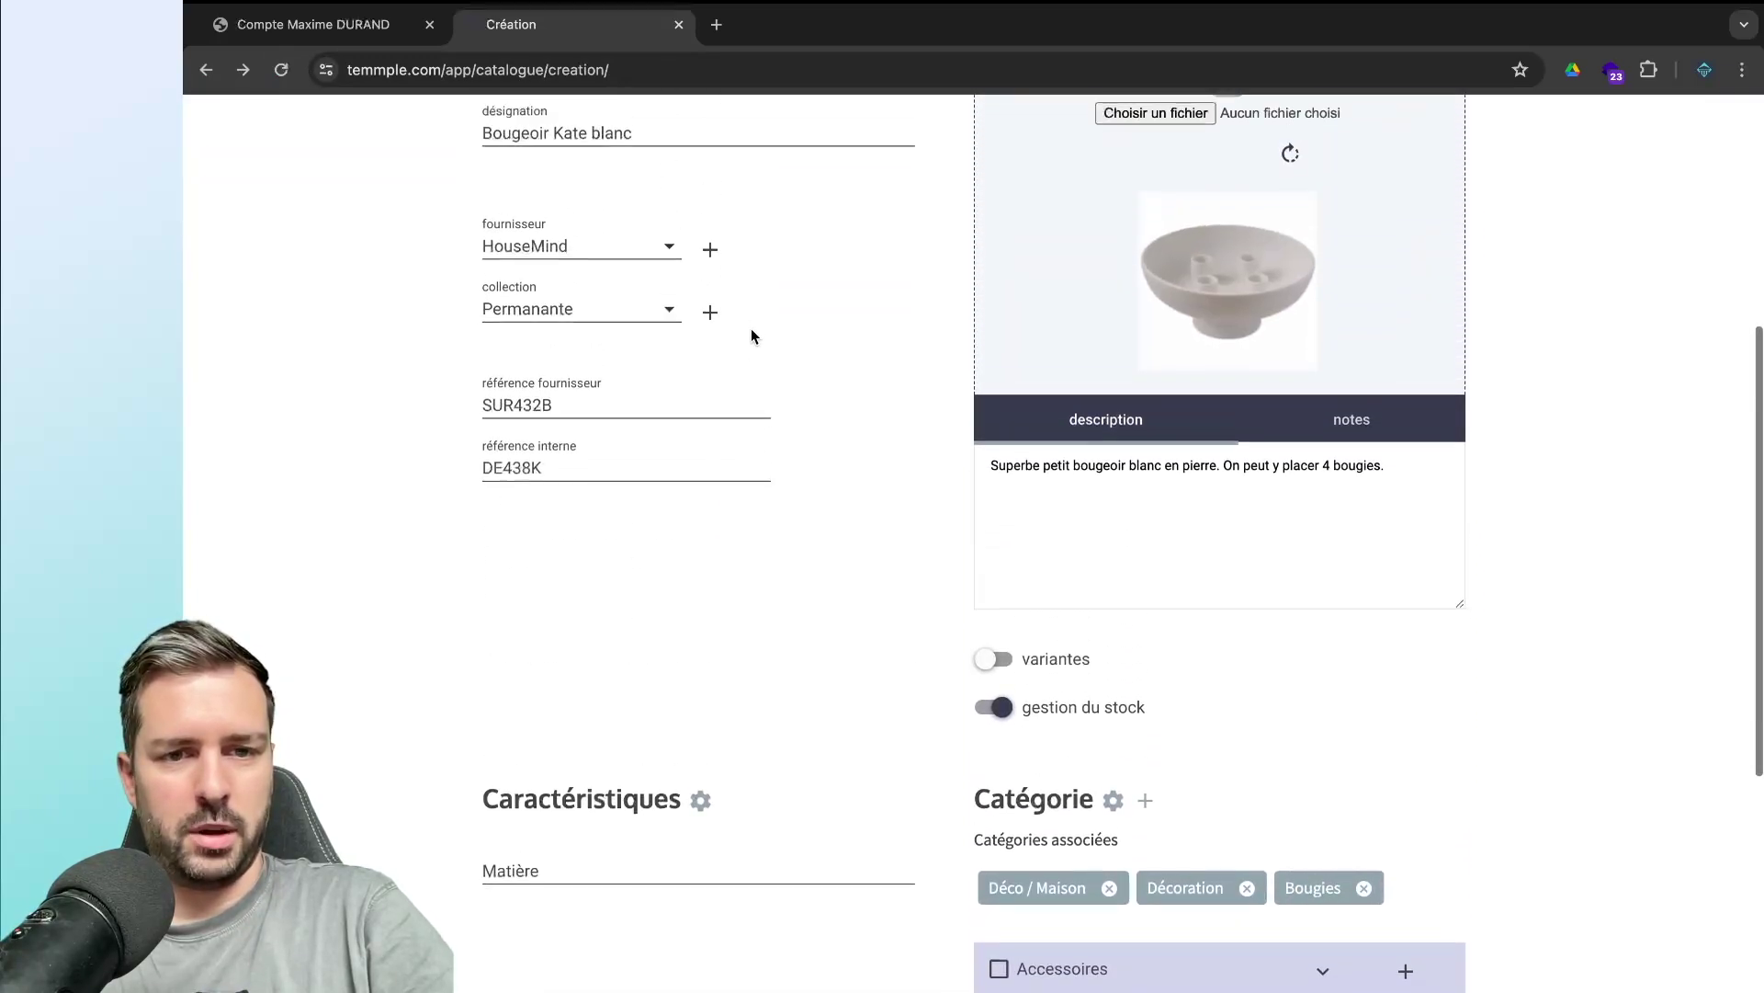
{"action": "scroll", "coordinate": [752, 335], "scroll_direction": "down", "scroll_amount": 4}
{"action": "scroll", "coordinate": [752, 335], "scroll_direction": "up", "scroll_amount": 5}
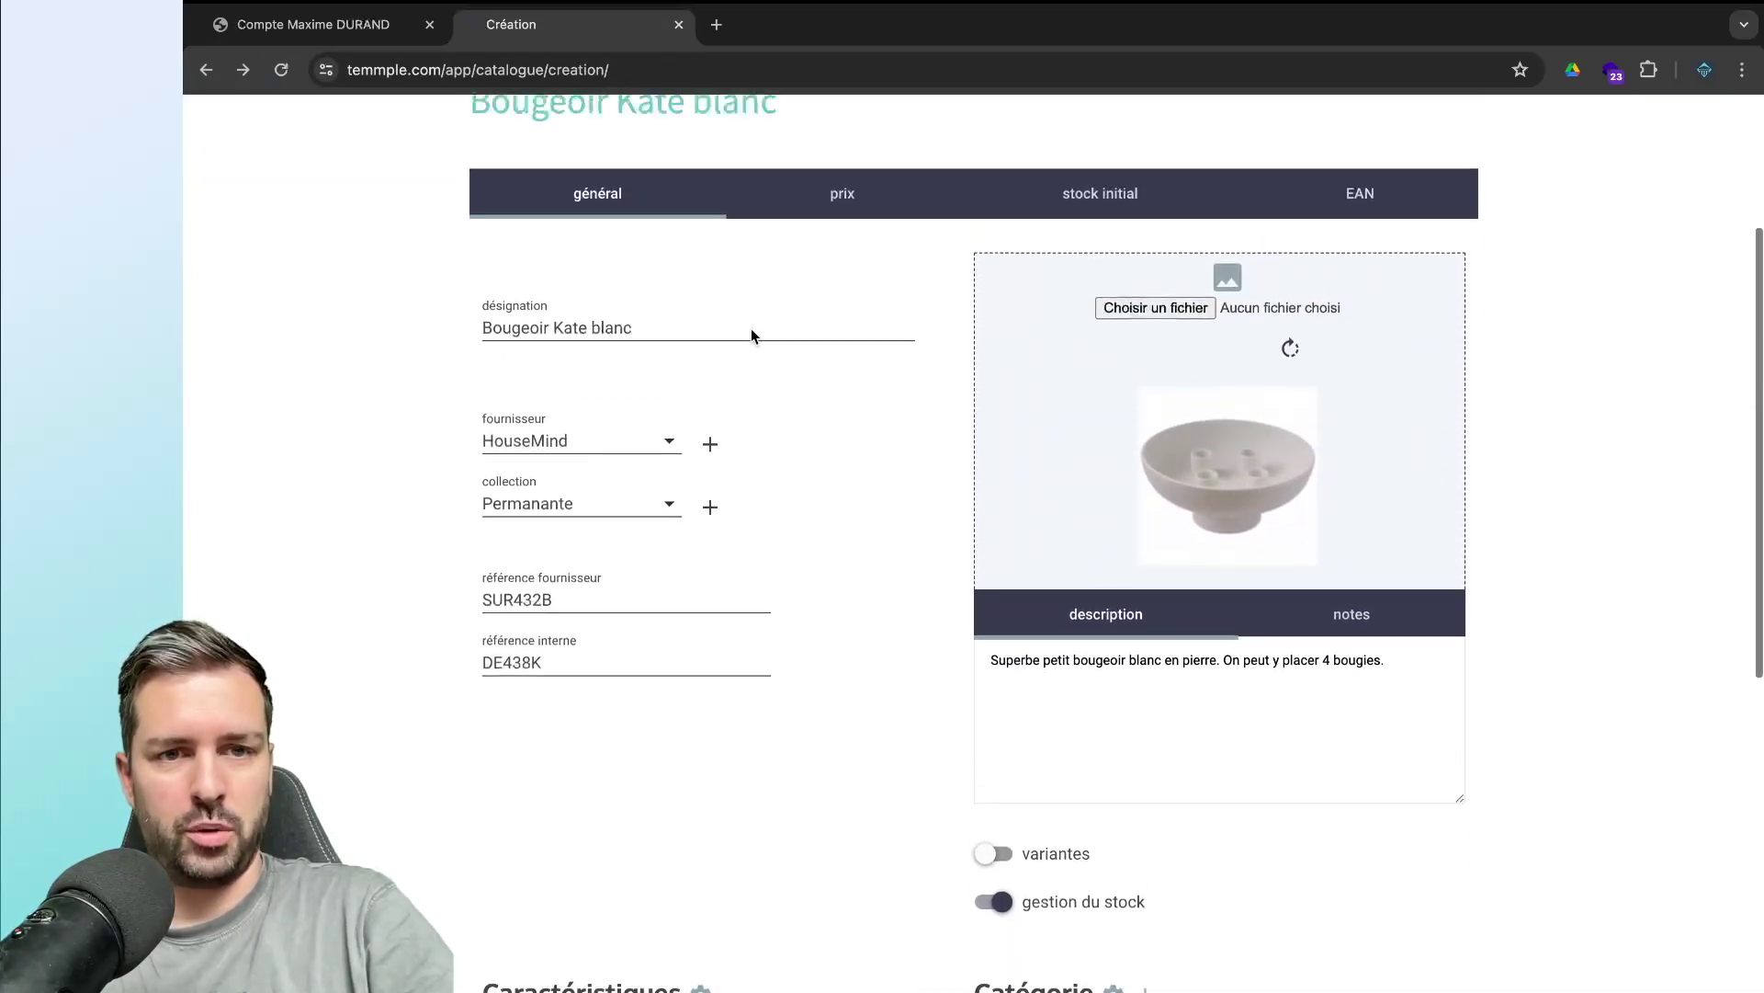
{"action": "scroll", "coordinate": [610, 366], "scroll_direction": "down", "scroll_amount": 7}
{"action": "scroll", "coordinate": [626, 363], "scroll_direction": "down", "scroll_amount": 1}
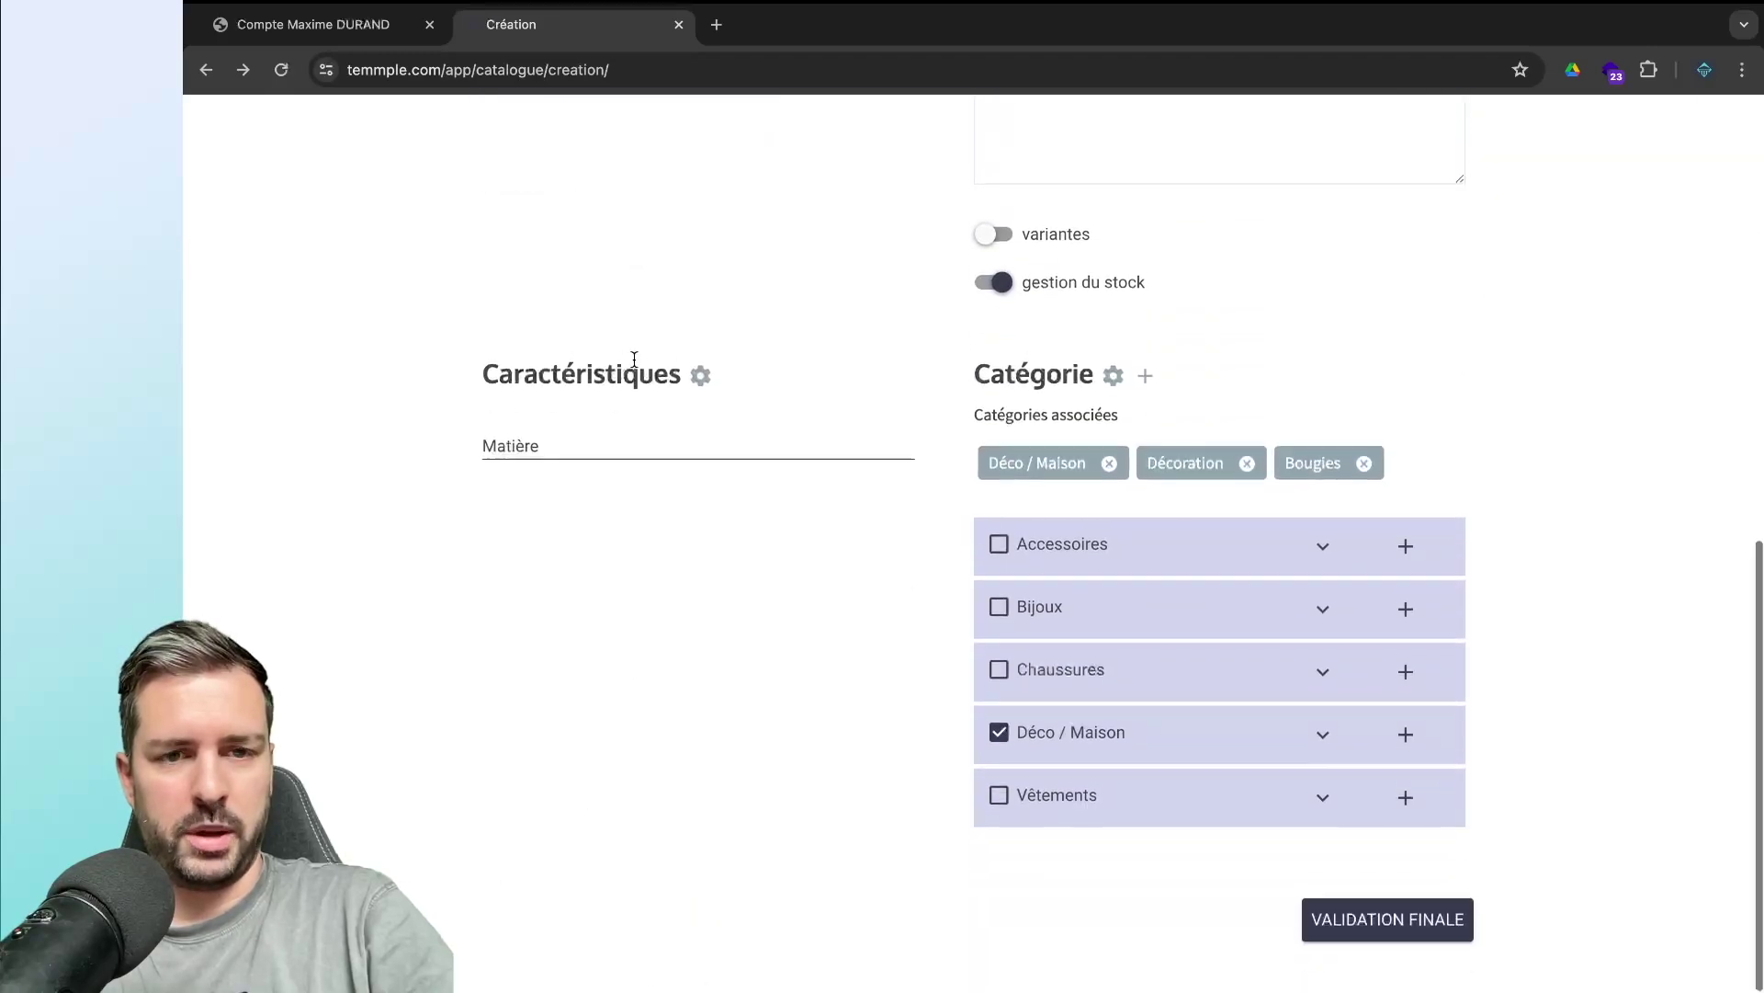
{"action": "left_click", "coordinate": [551, 445]}
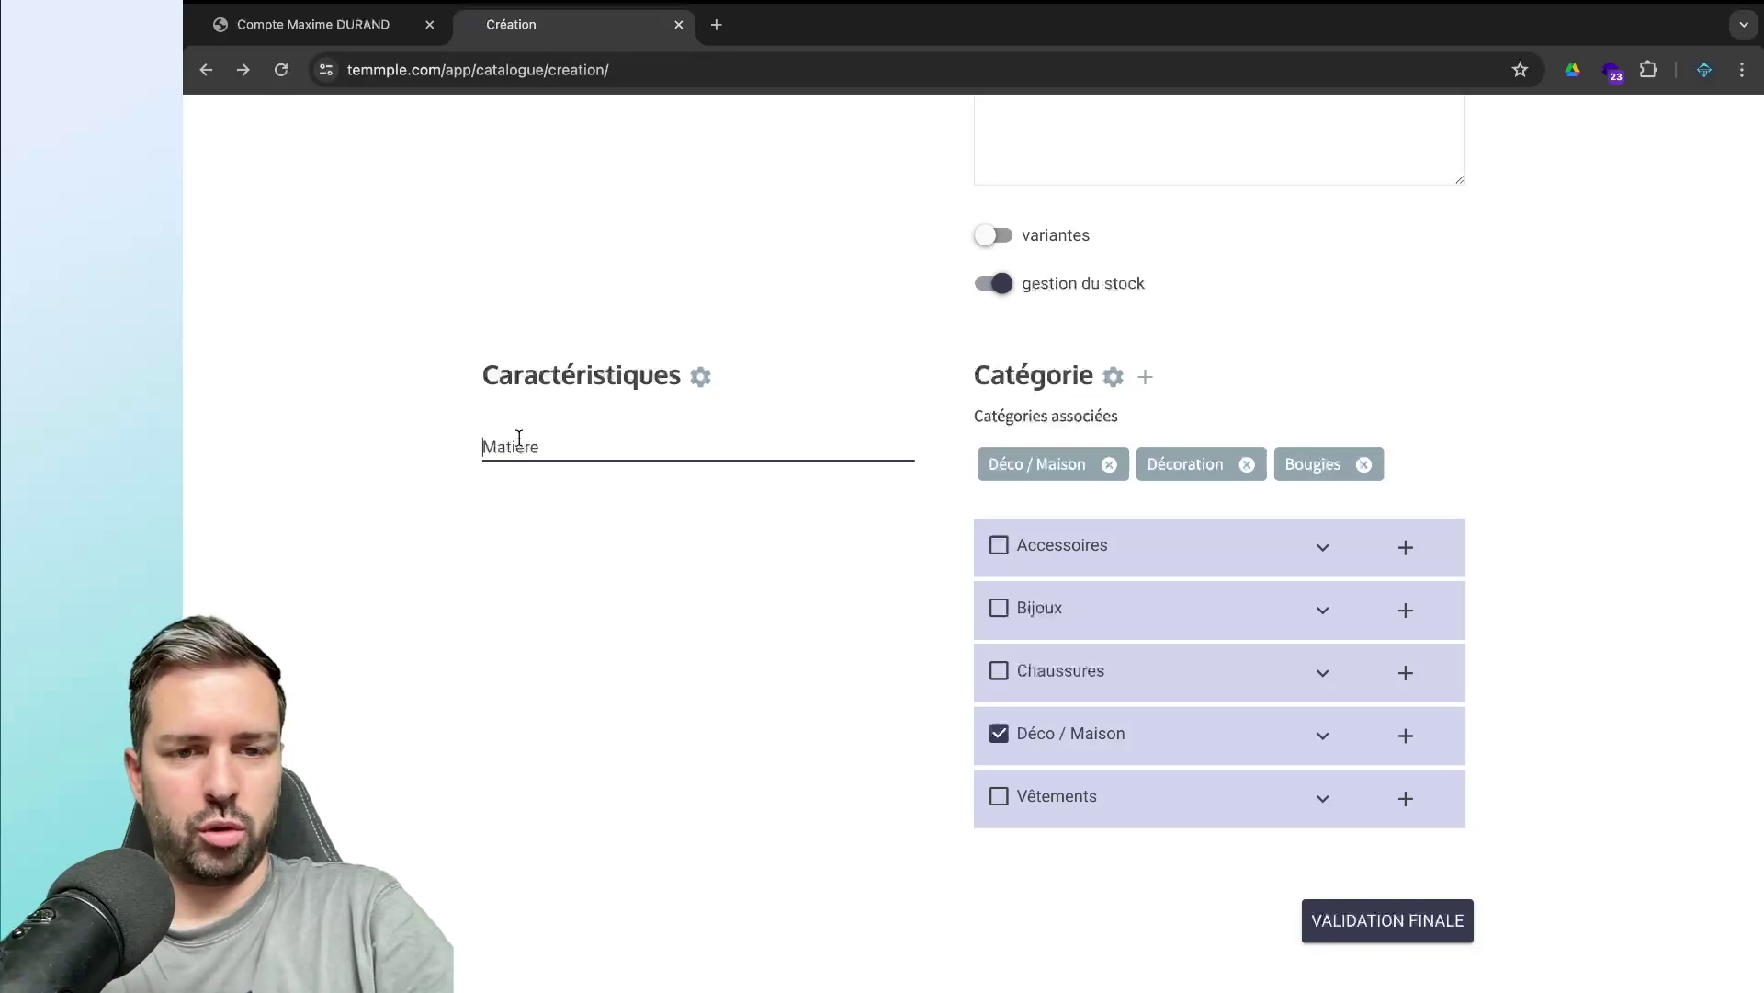
{"action": "type", "text": "Pierre"}
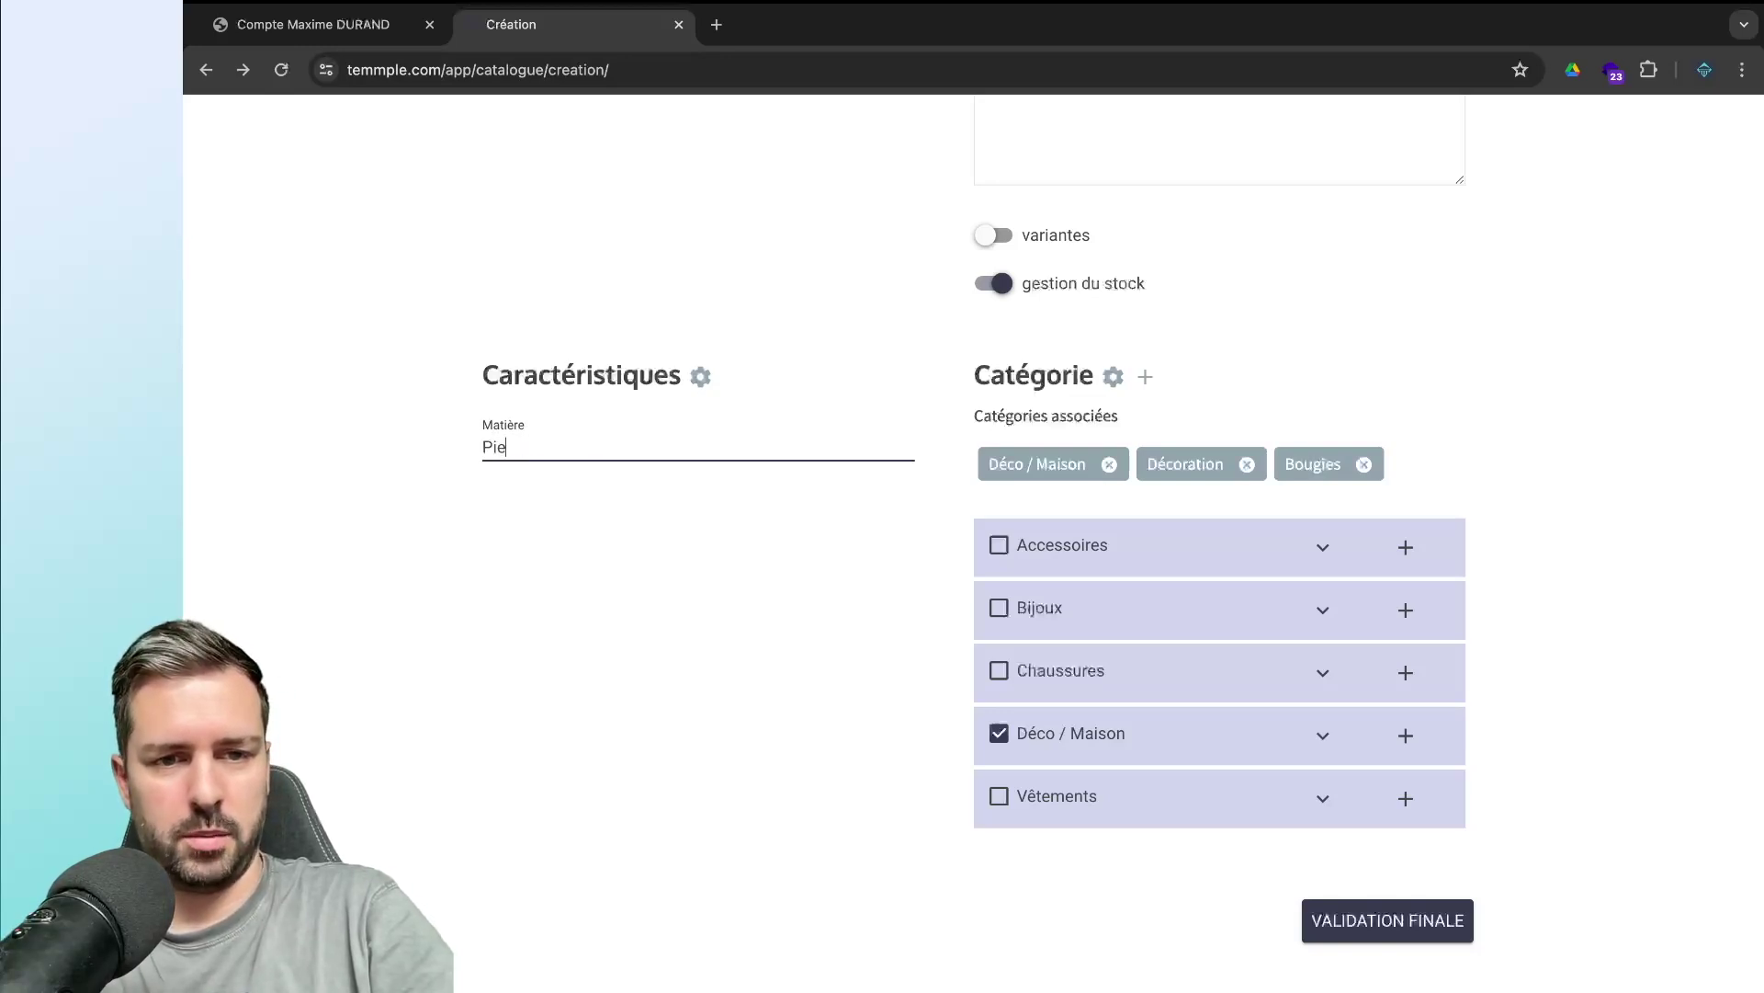
{"action": "left_click", "coordinate": [604, 554]}
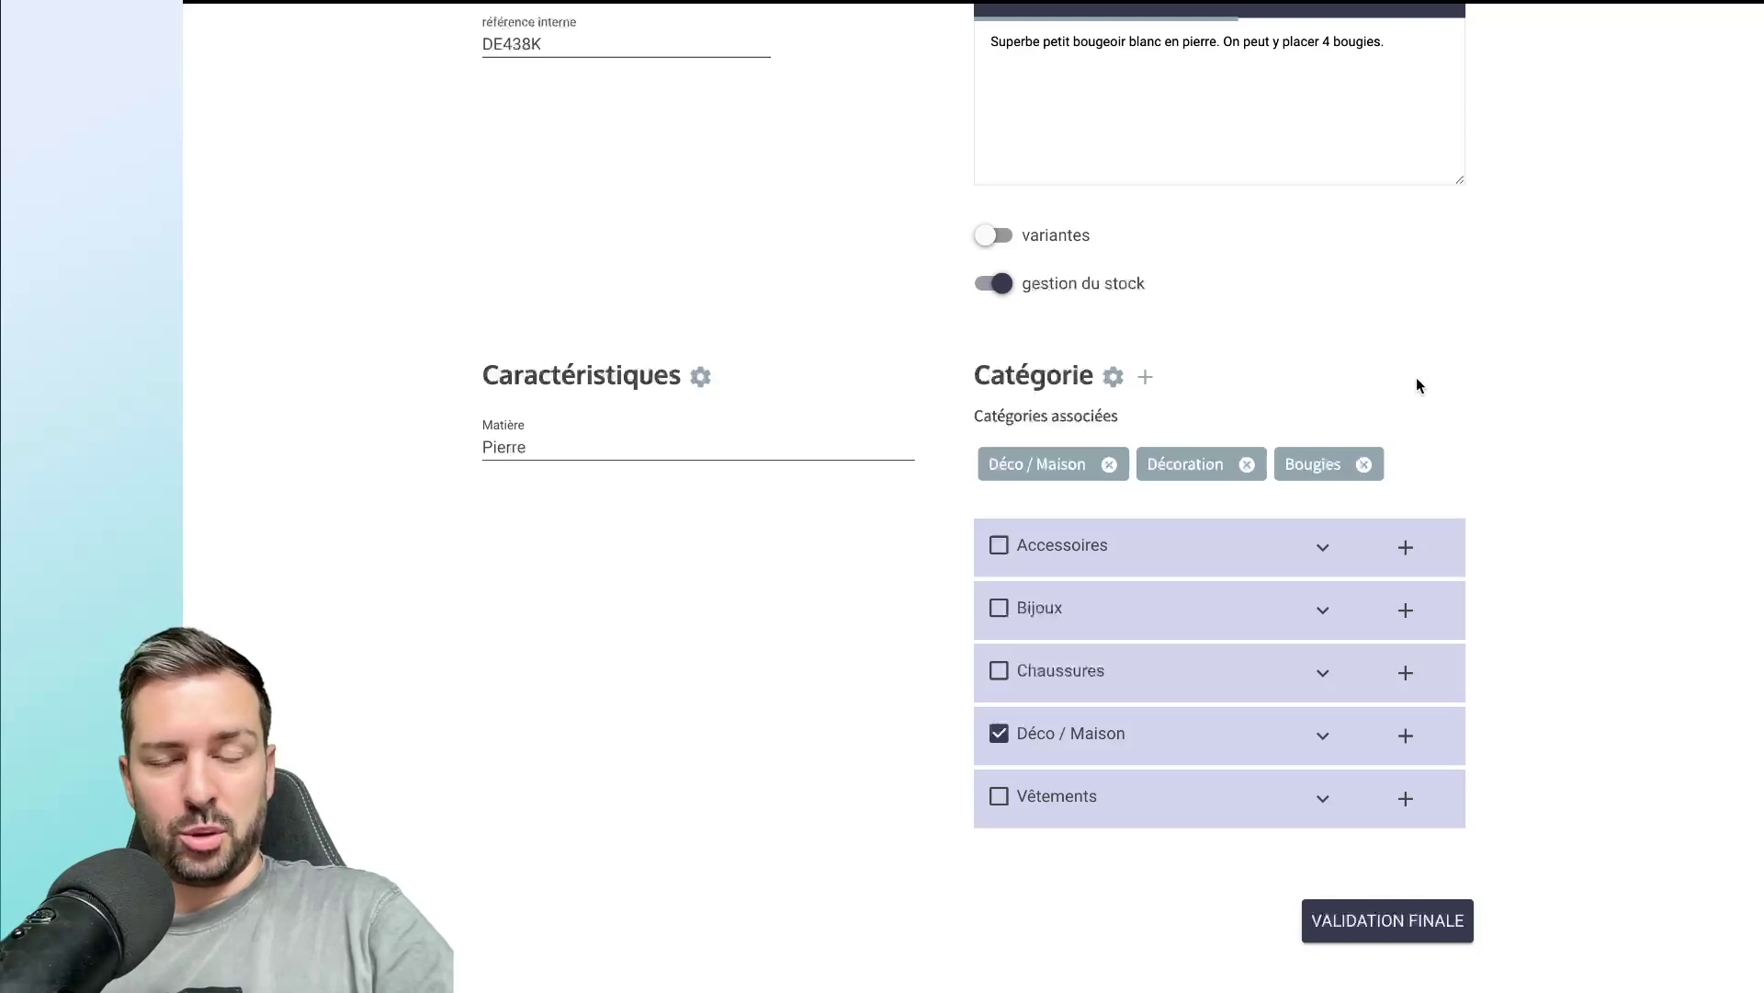
View the product's initial stock (stock initial) and price (prix) sections, and return to the general (général) section.
{"action": "left_click", "coordinate": [1387, 922]}
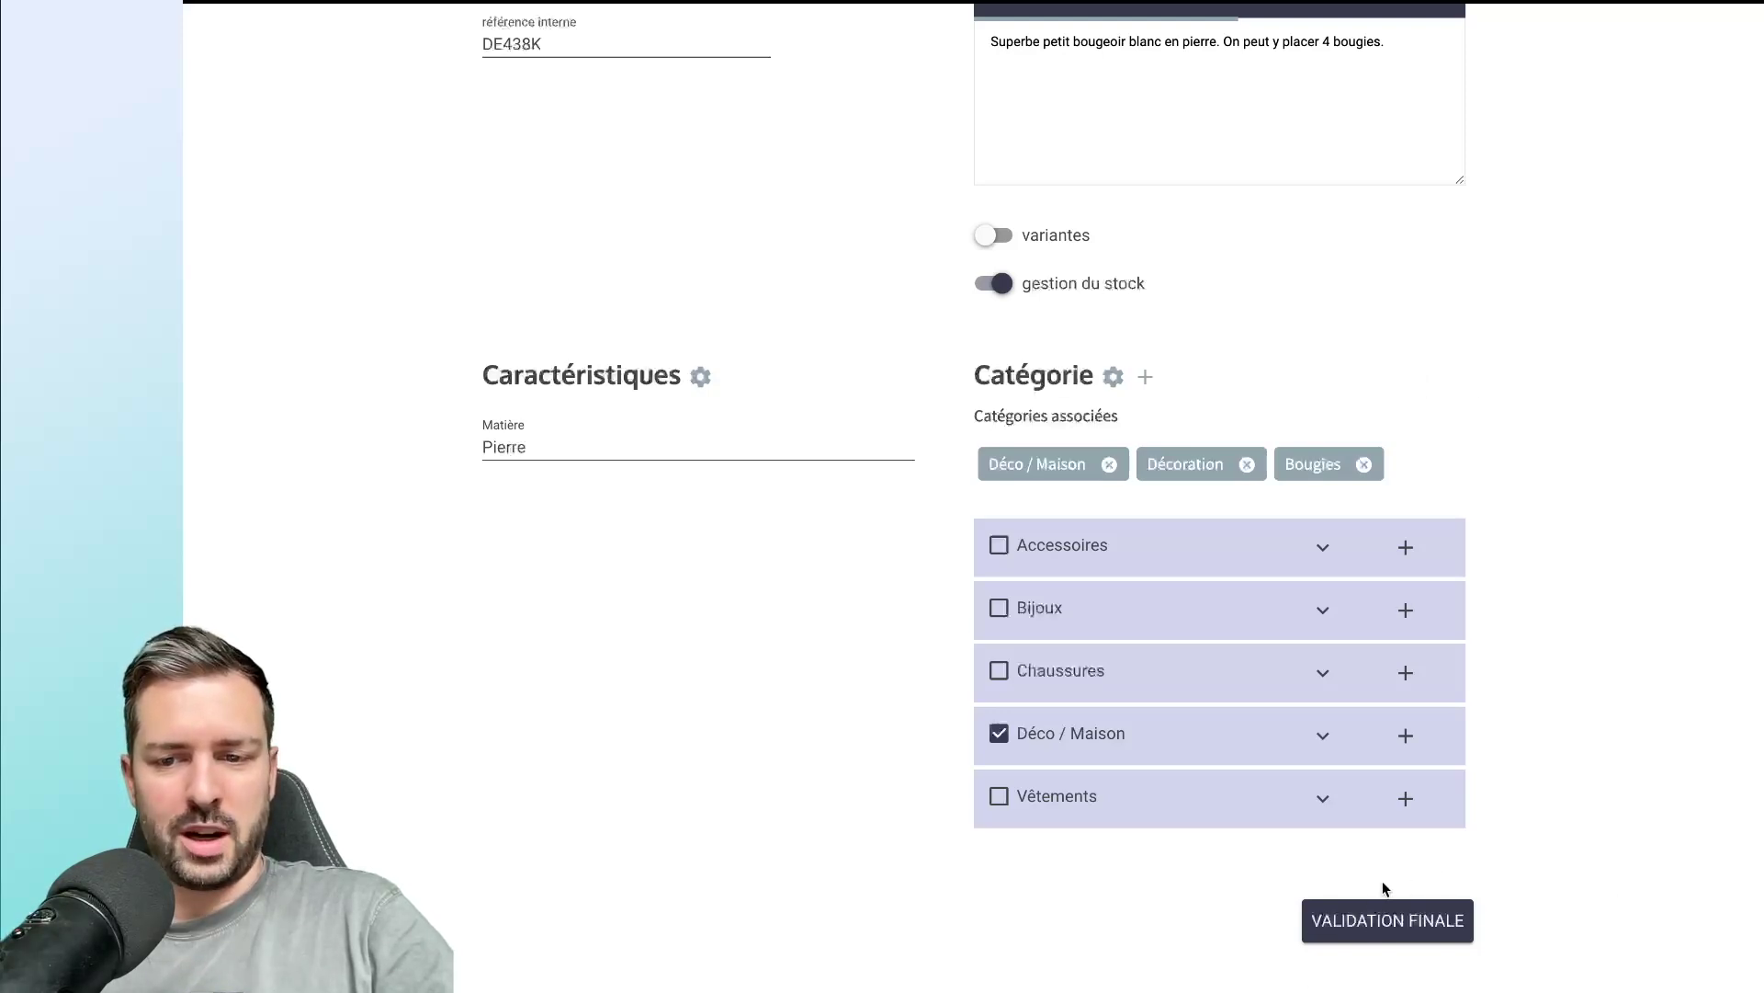
{"action": "left_click", "coordinate": [1072, 360]}
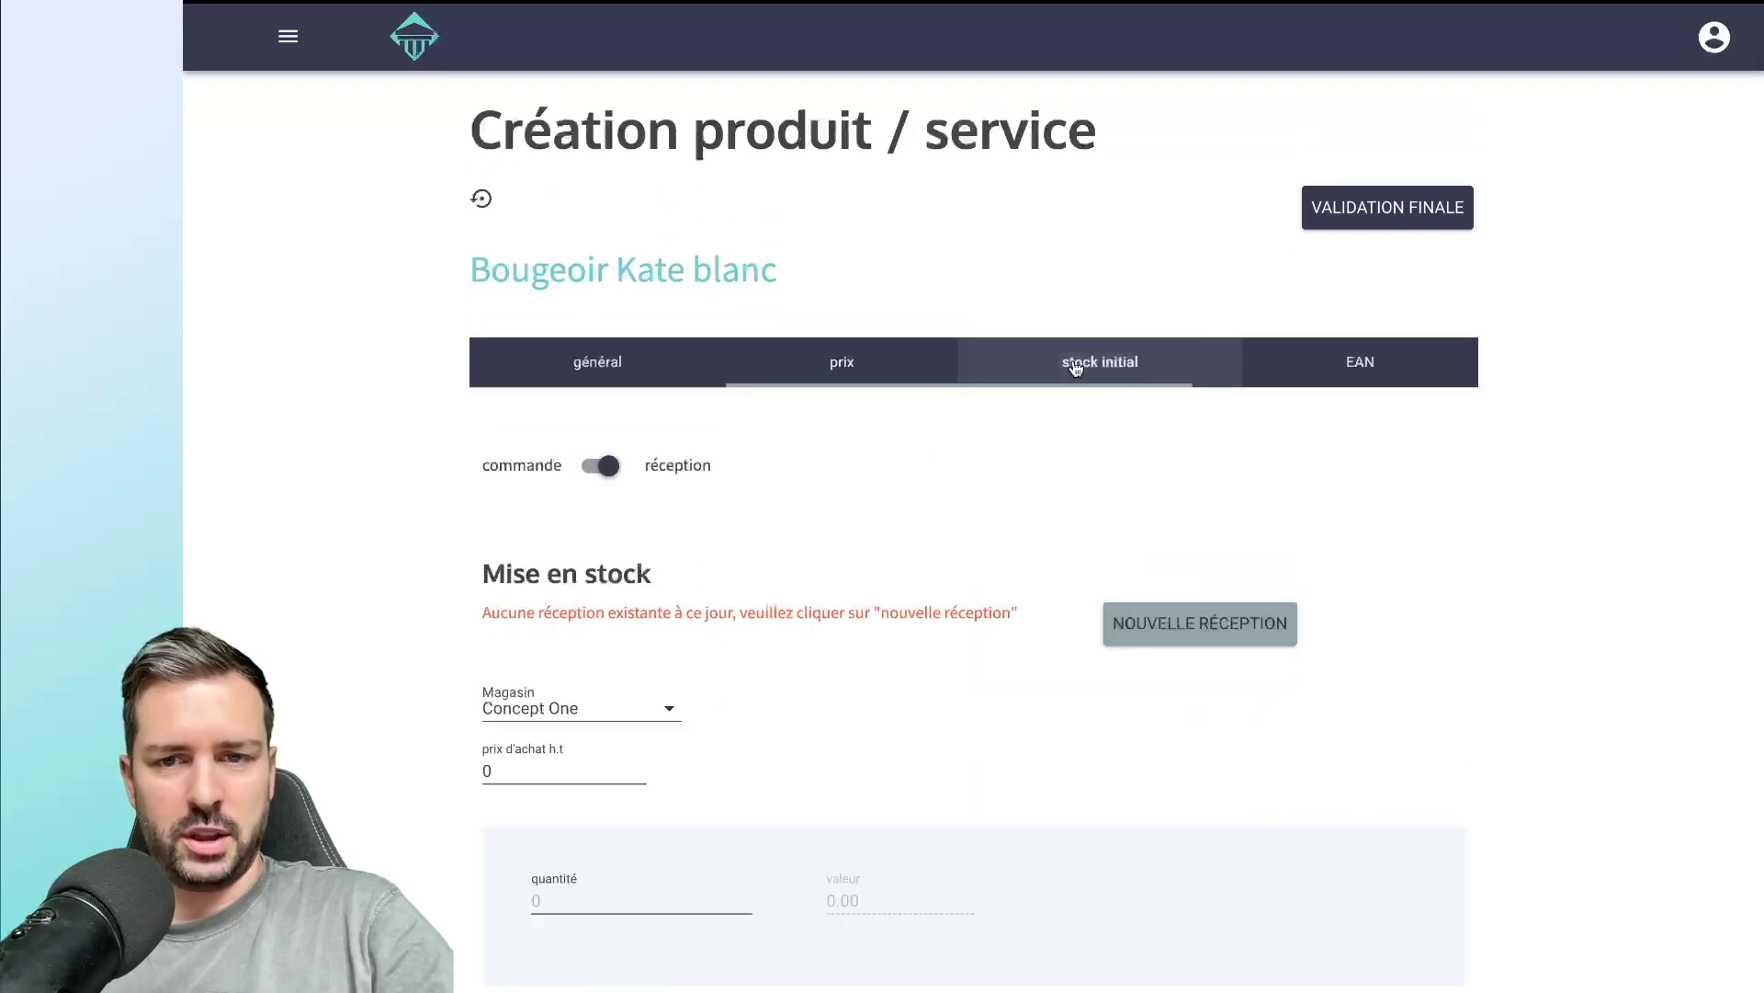
{"action": "left_click", "coordinate": [874, 372]}
{"action": "left_click", "coordinate": [658, 375]}
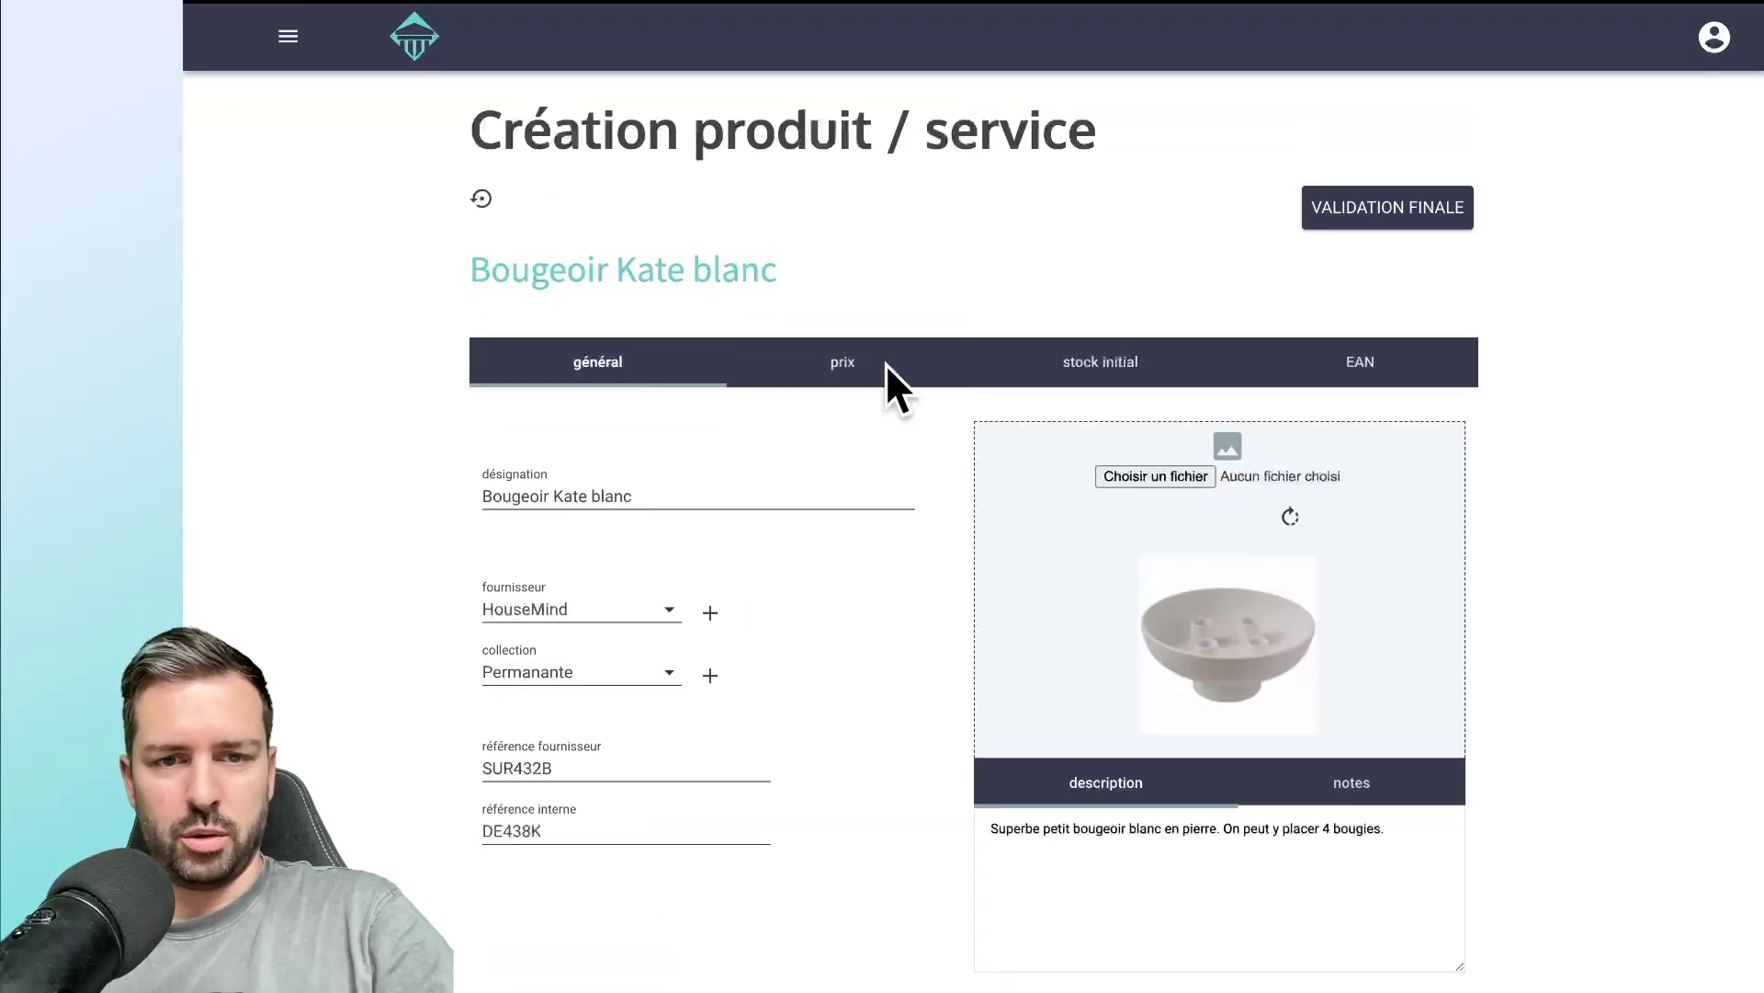